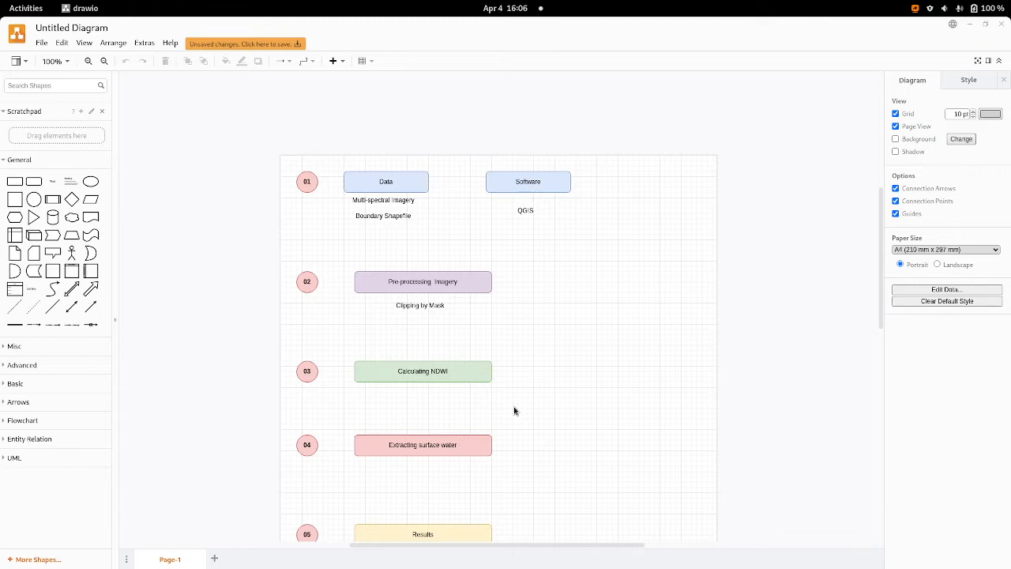
Step: Review the workflow diagram from data and software through pre-processing, NDWI calculation and surface water extraction to the results
scroll(540, 374, "down", 1)
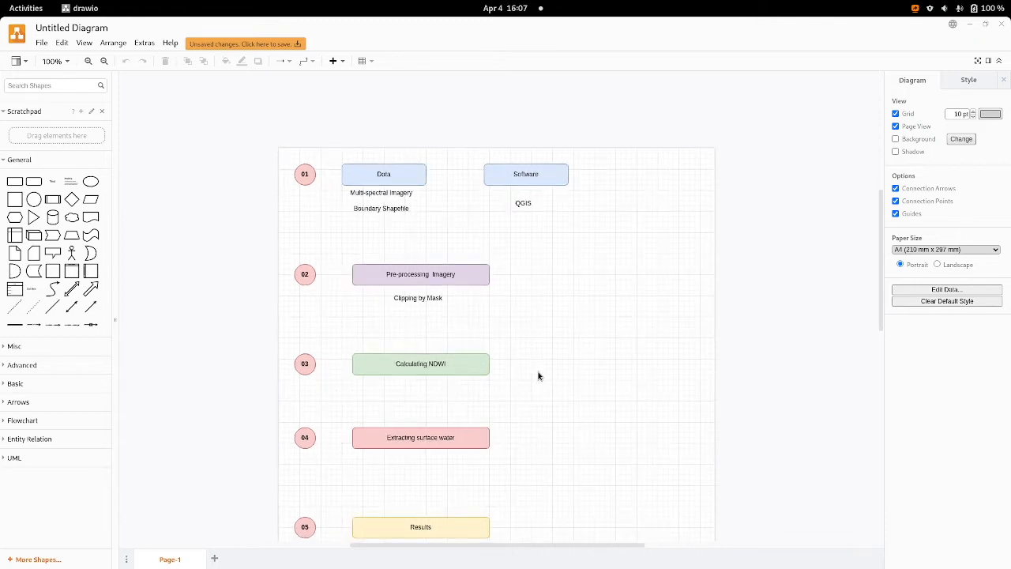
scroll(538, 376, "down", 3)
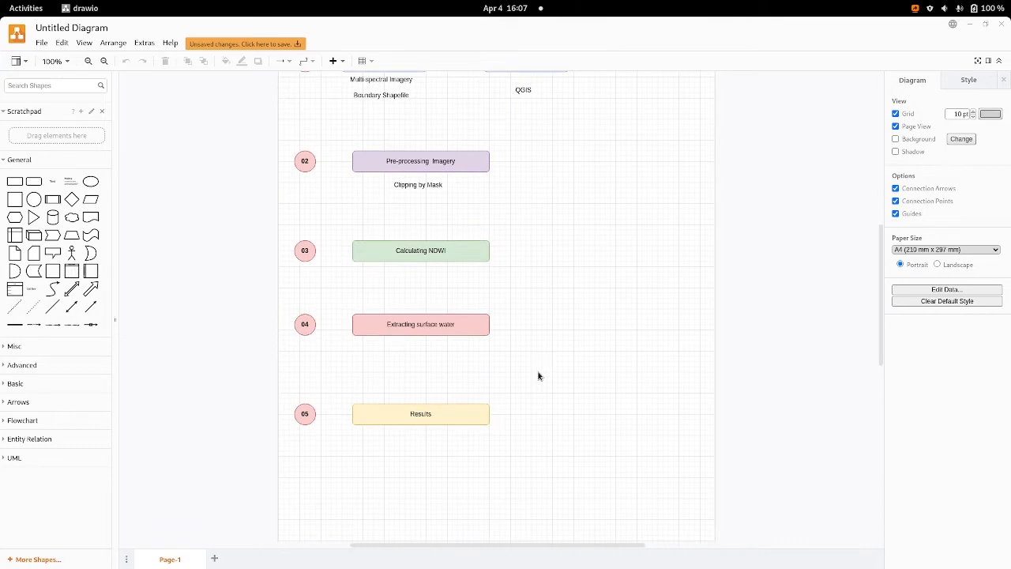
scroll(538, 376, "up", 8, "ctrl")
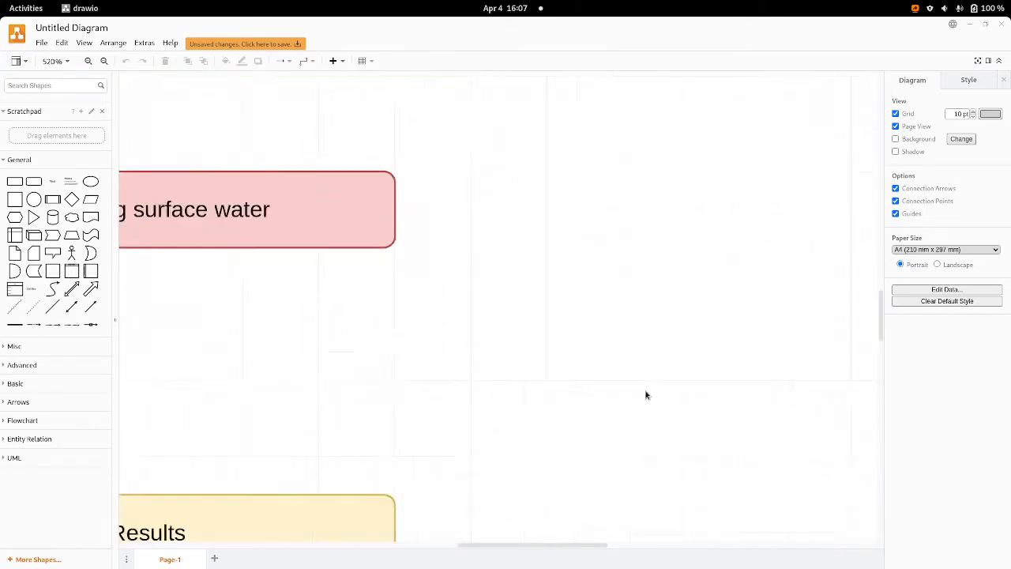
left_click_drag(546, 197, 668, 503)
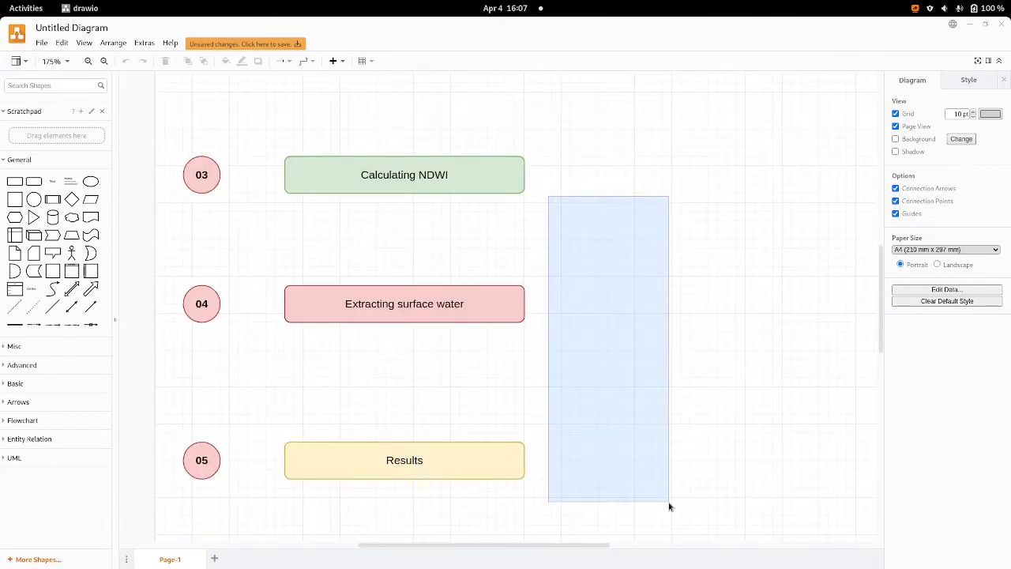
scroll(559, 302, "up", 3)
scroll(559, 302, "up", 3)
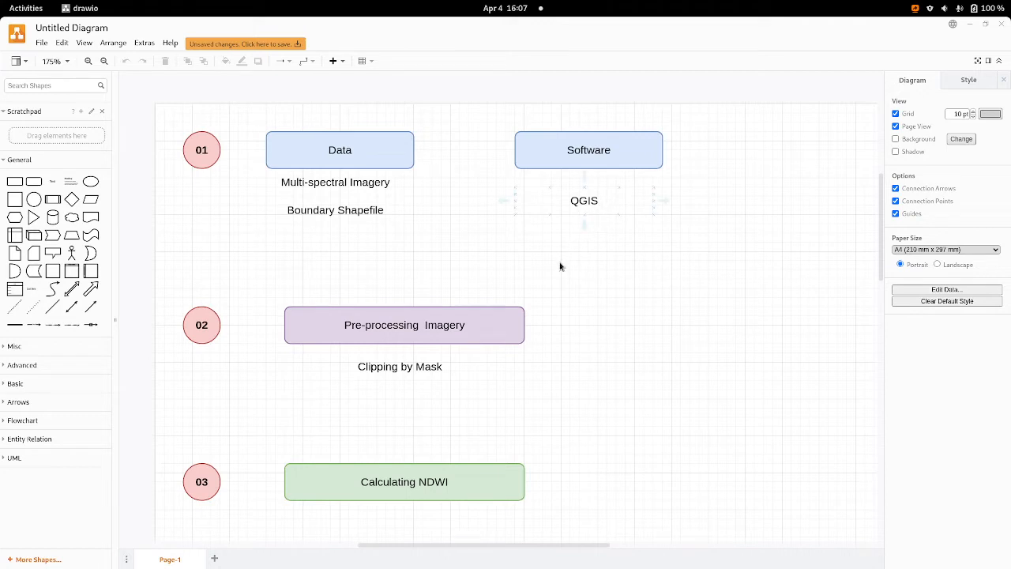
scroll(550, 332, "down", 3)
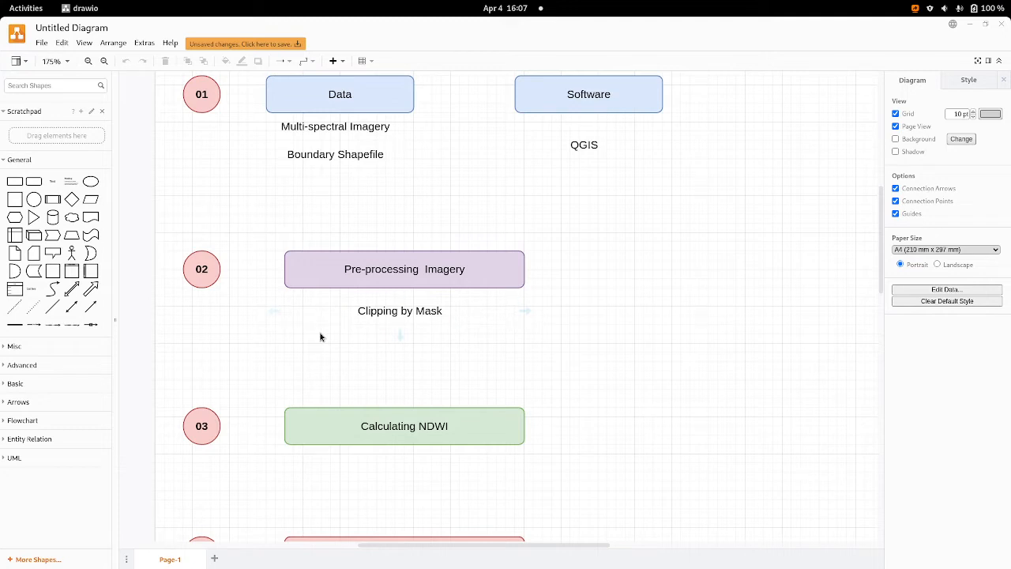
scroll(319, 336, "down", 1)
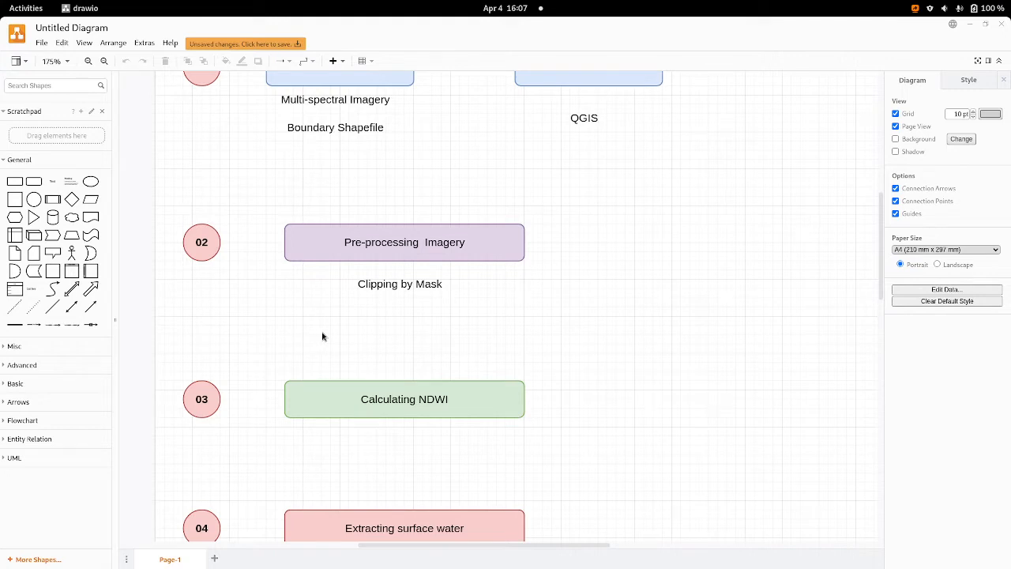
scroll(322, 337, "down", 4)
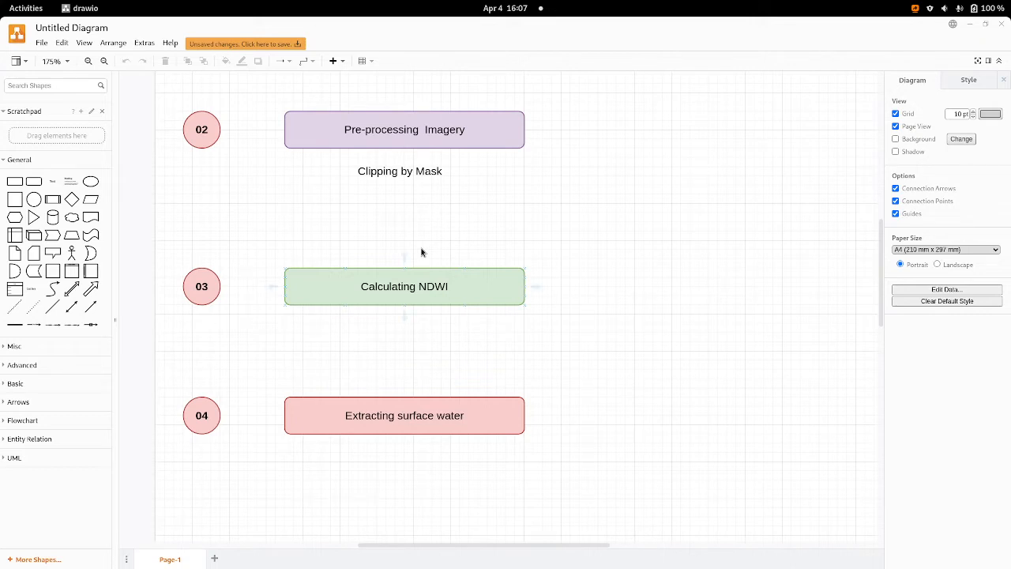
scroll(421, 253, "down", 2)
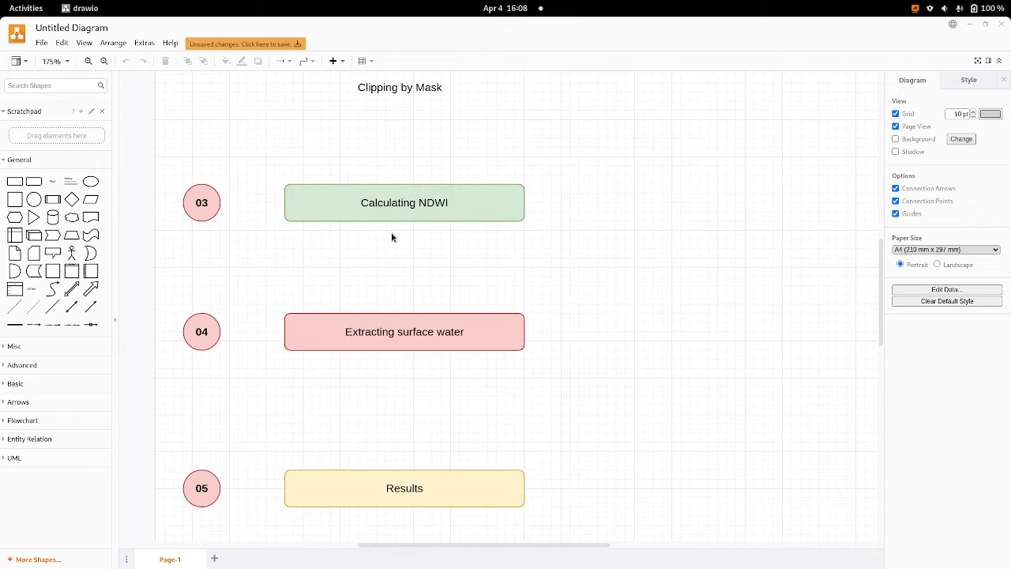
scroll(485, 240, "down", 2)
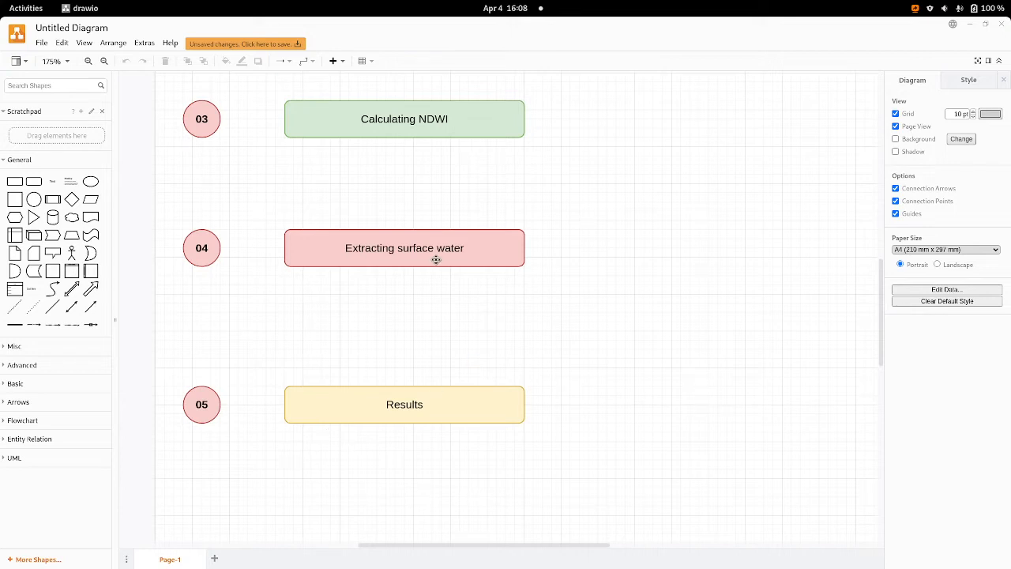
scroll(447, 286, "up", 10)
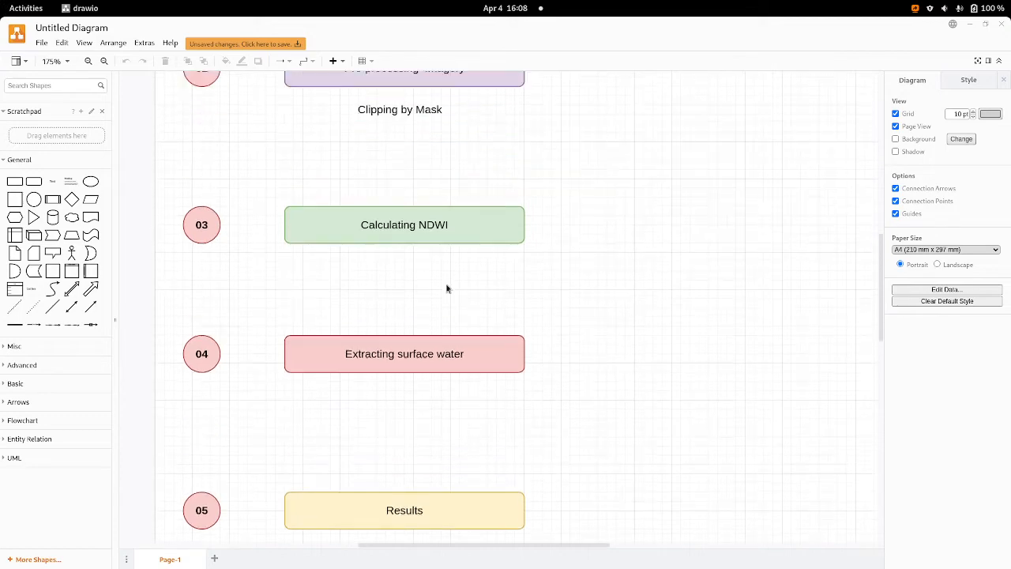
scroll(447, 287, "up", 5)
scroll(447, 286, "down", 10)
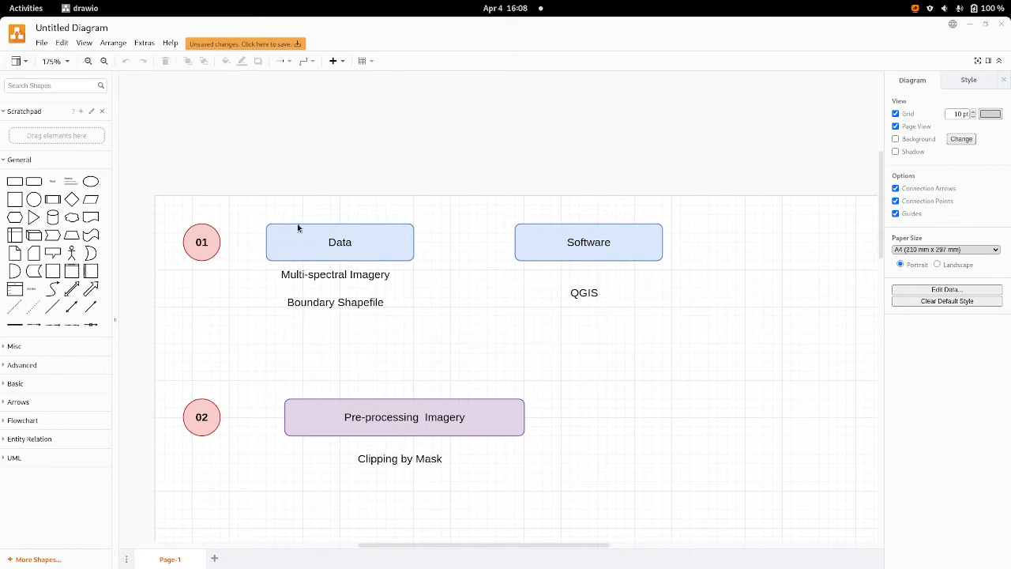
Step: Switch to the NDWI project in QGIS, maximize its window and examine the clipped raster within the boundary
left_click(26, 8)
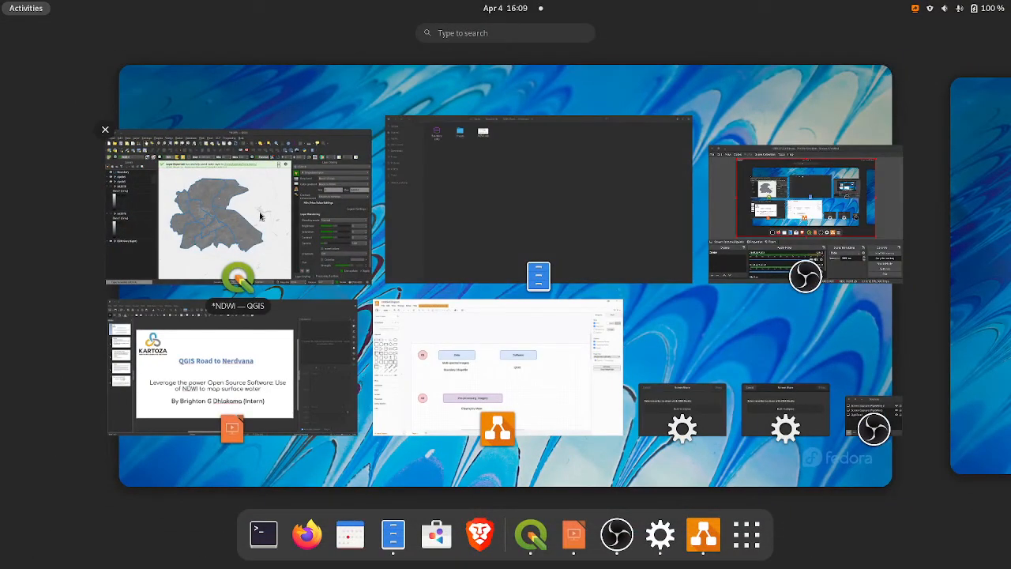
left_click(259, 215)
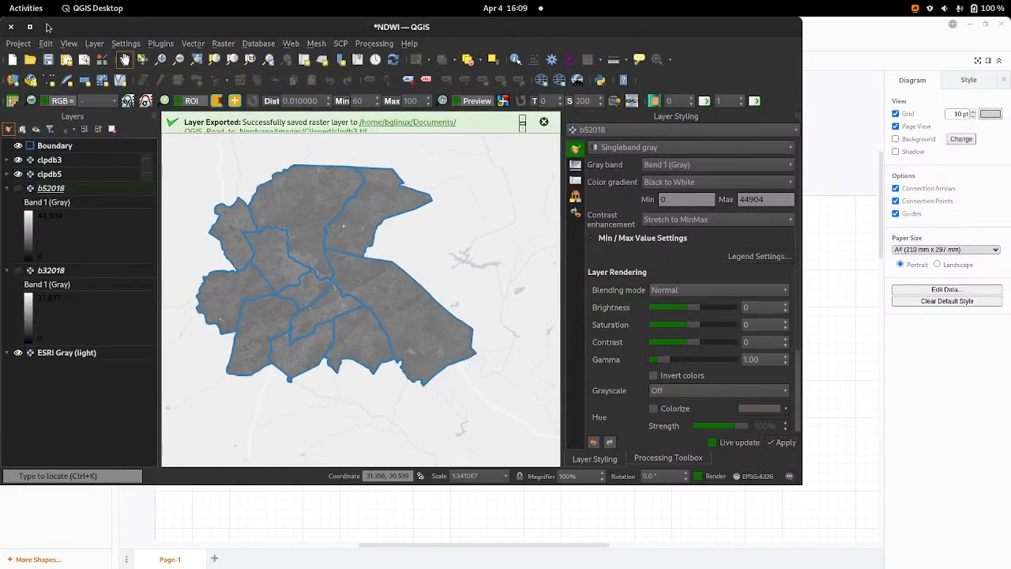
left_click(35, 27)
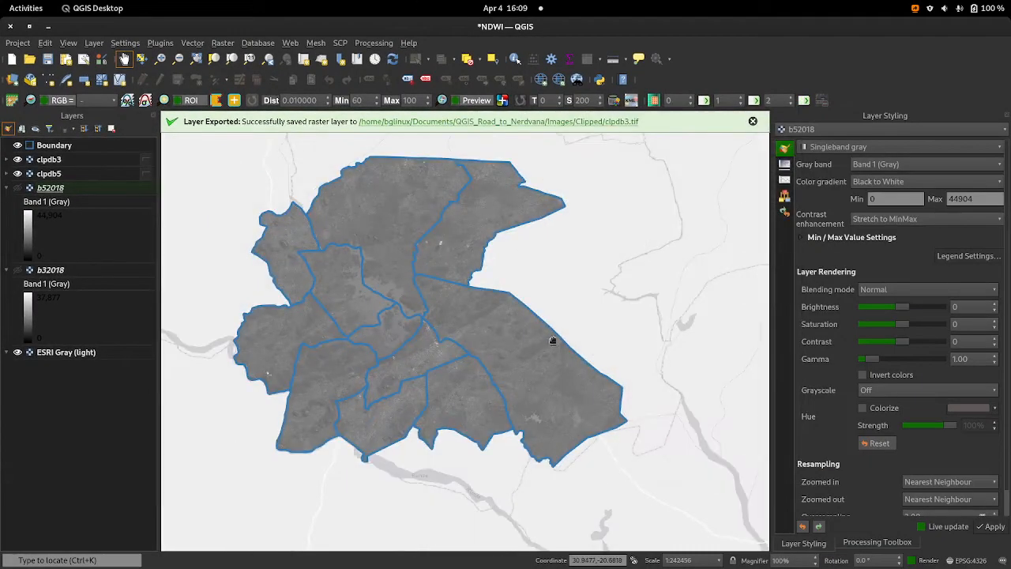
left_click_drag(485, 330, 522, 346)
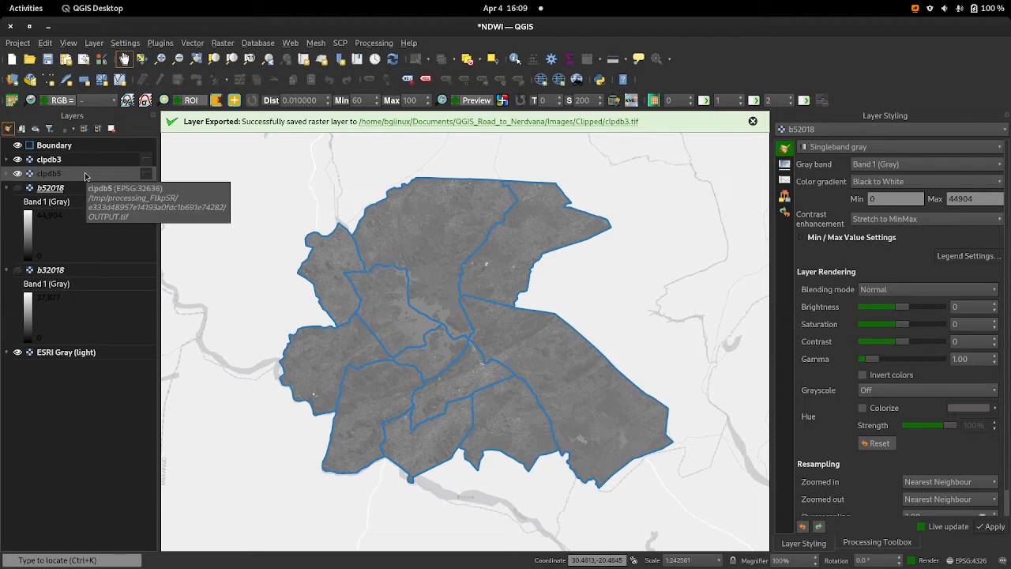
Step: Switch back to the draw.io workflow diagram and review the stages from the input data to calculating NDWI
left_click(23, 10)
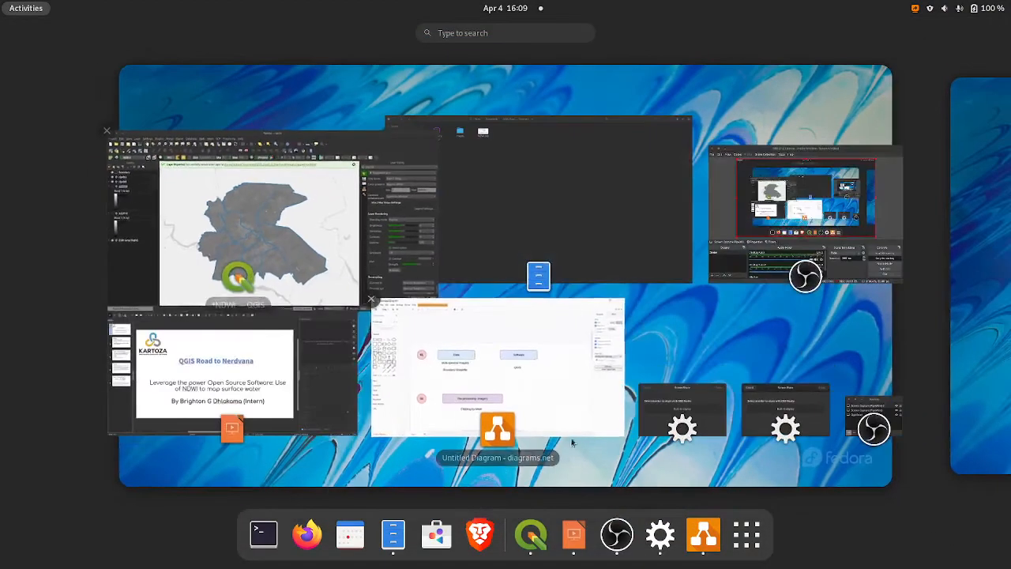
left_click(505, 354)
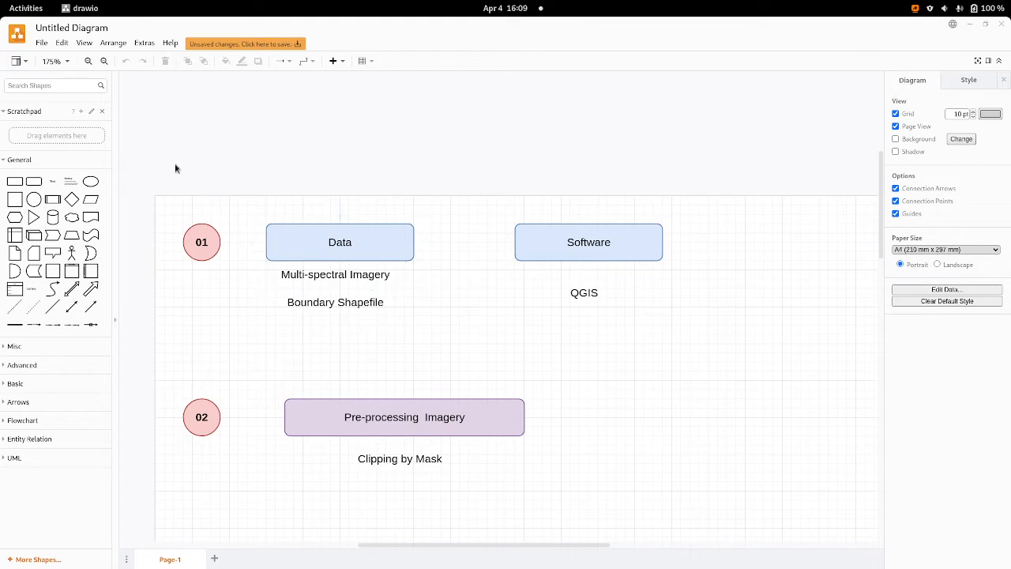
scroll(354, 306, "down", 1)
scroll(354, 307, "down", 3)
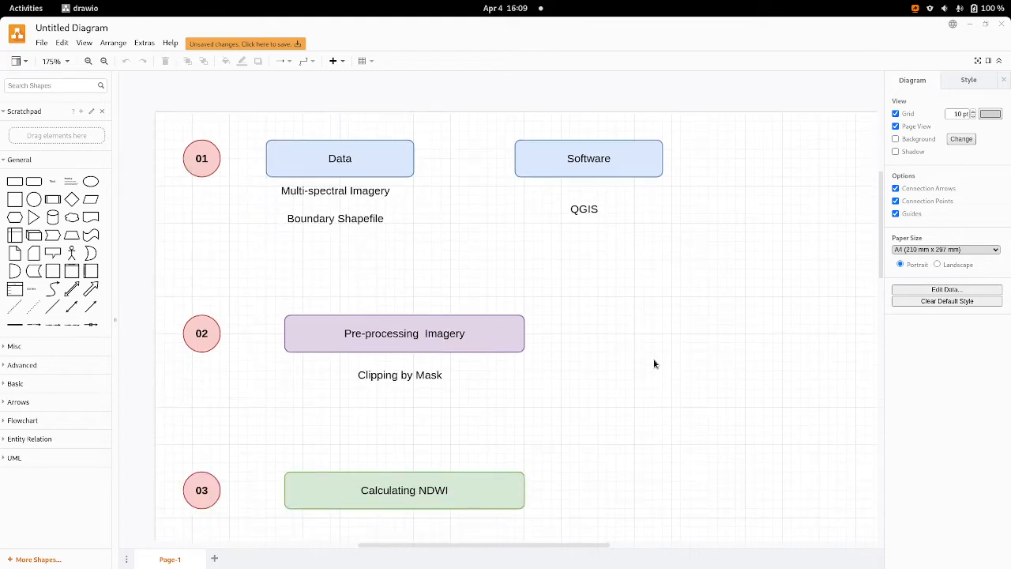
scroll(449, 411, "down", 1)
scroll(449, 411, "down", 4)
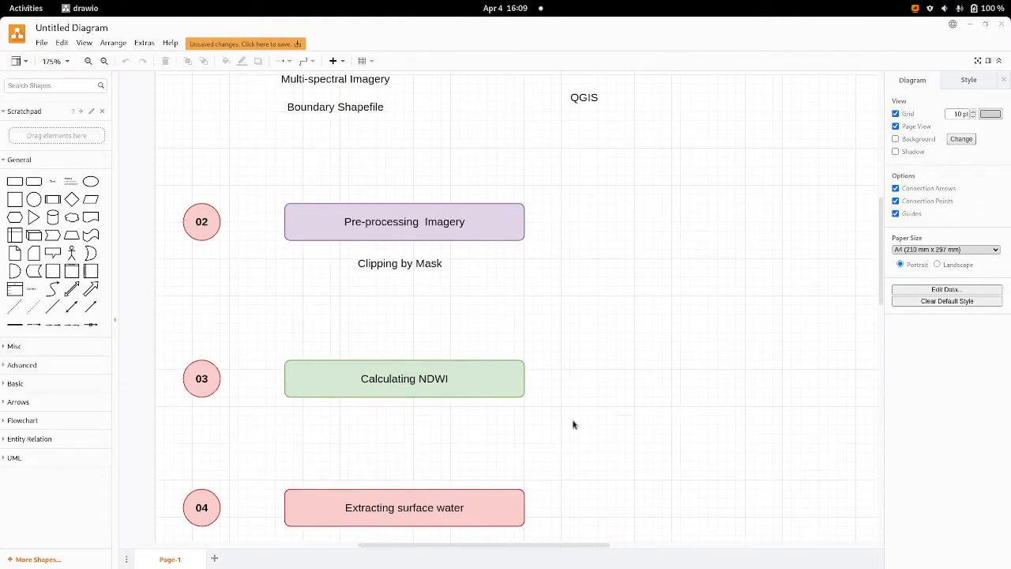
Step: Return to the NDWI project in QGIS and open the Raster Calculator in a maximized window
left_click(28, 7)
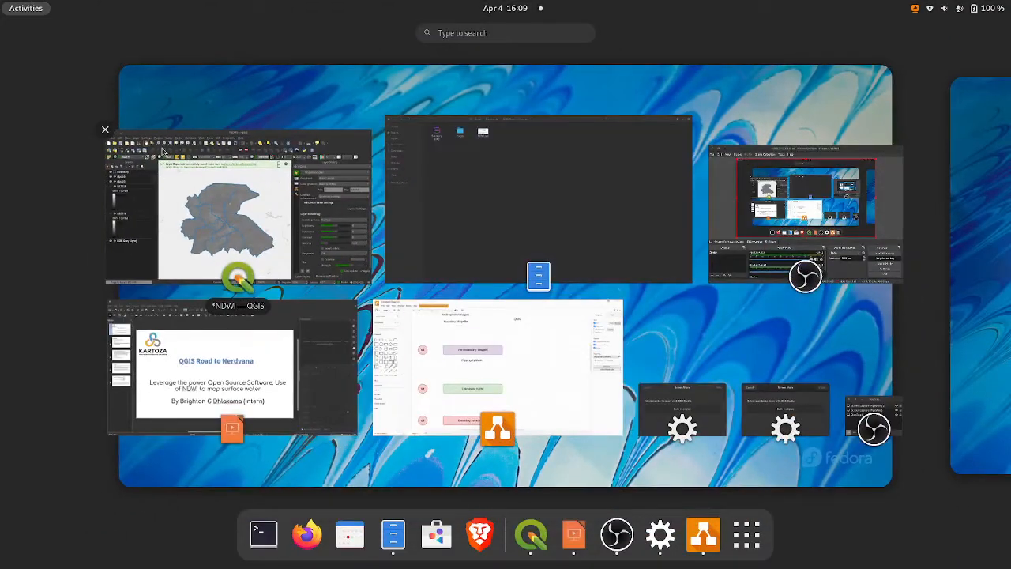
left_click(206, 214)
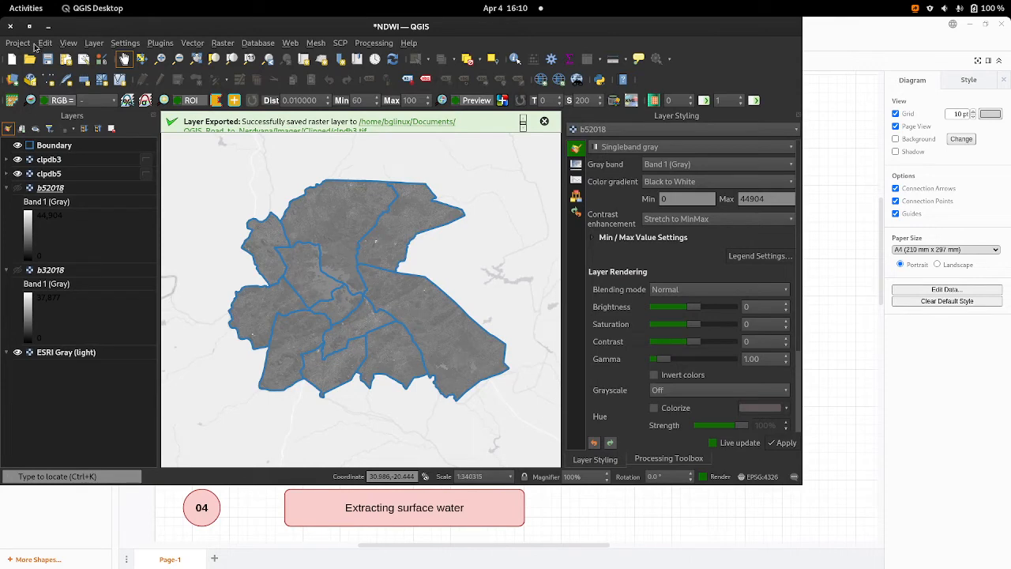
left_click(30, 28)
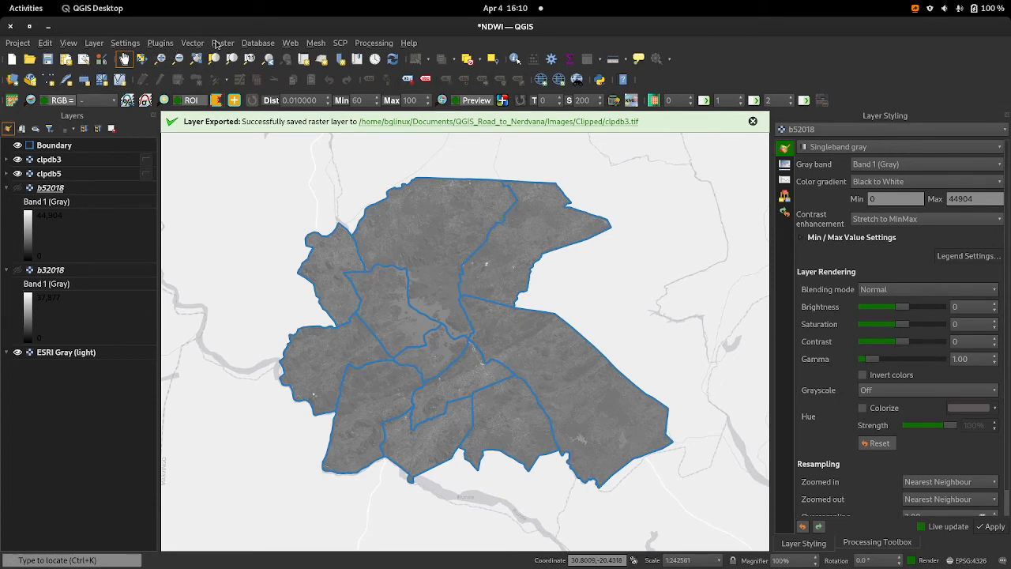
left_click(219, 43)
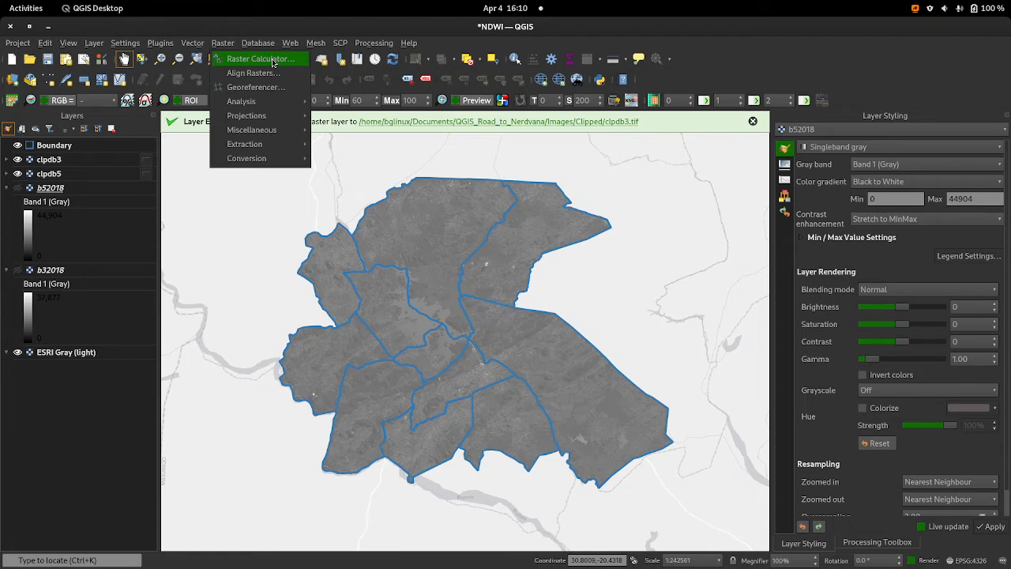
left_click(272, 60)
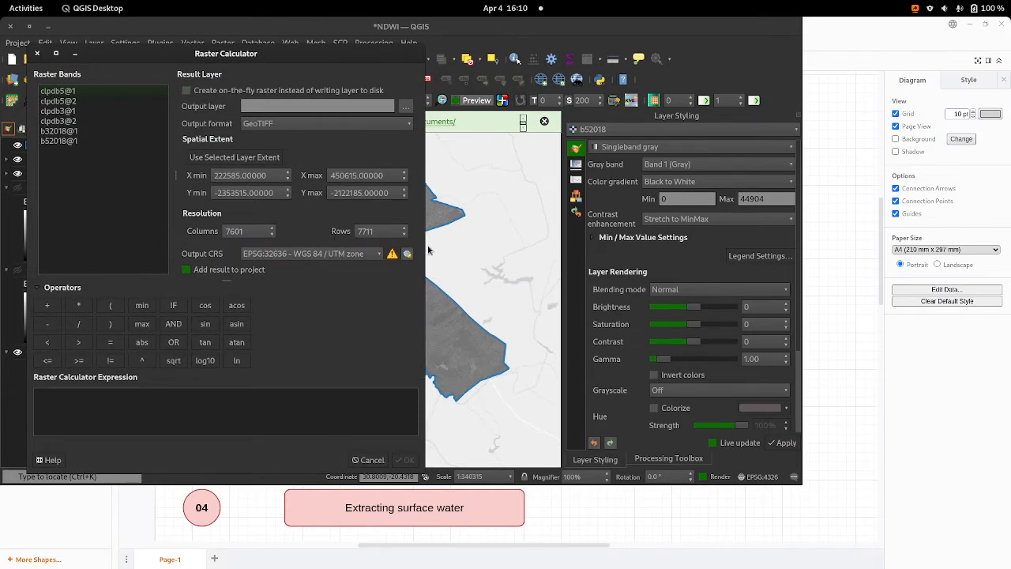
left_click(32, 30)
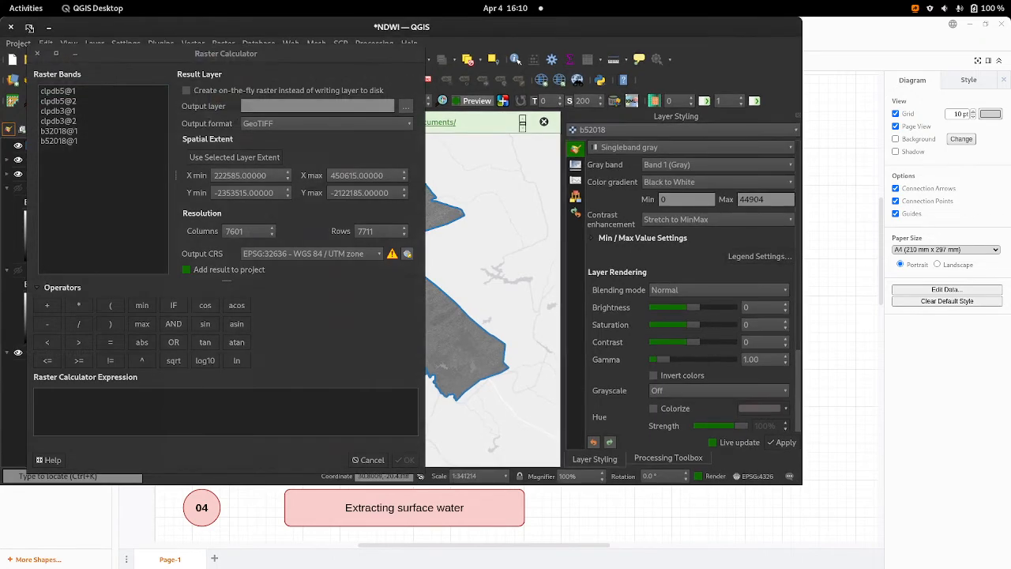
left_click(56, 54)
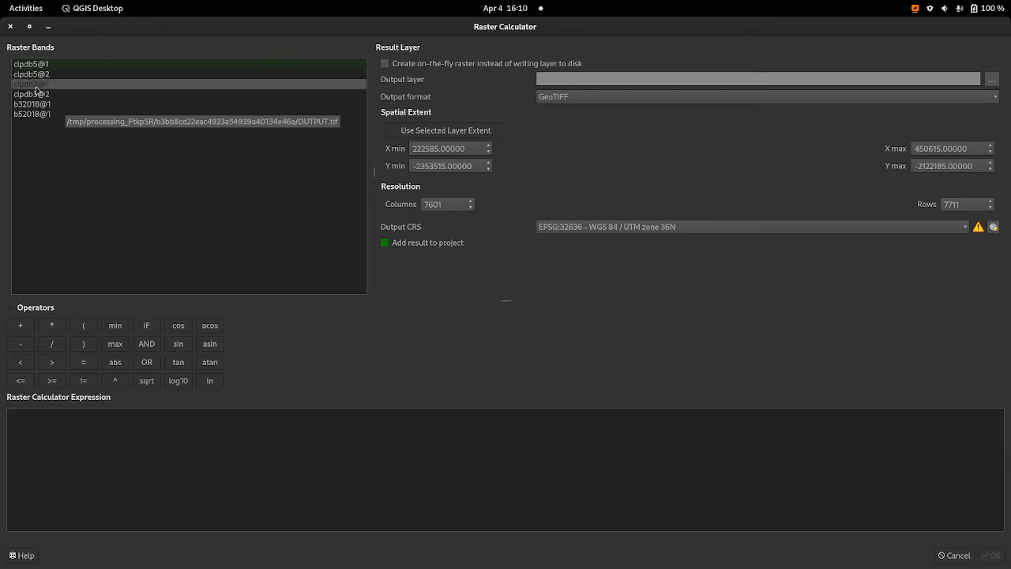
Step: Enter the NDWI numerator ( "clpdb3@1" - "clpdb5@1" ) in the raster calculator expression
left_click(93, 330)
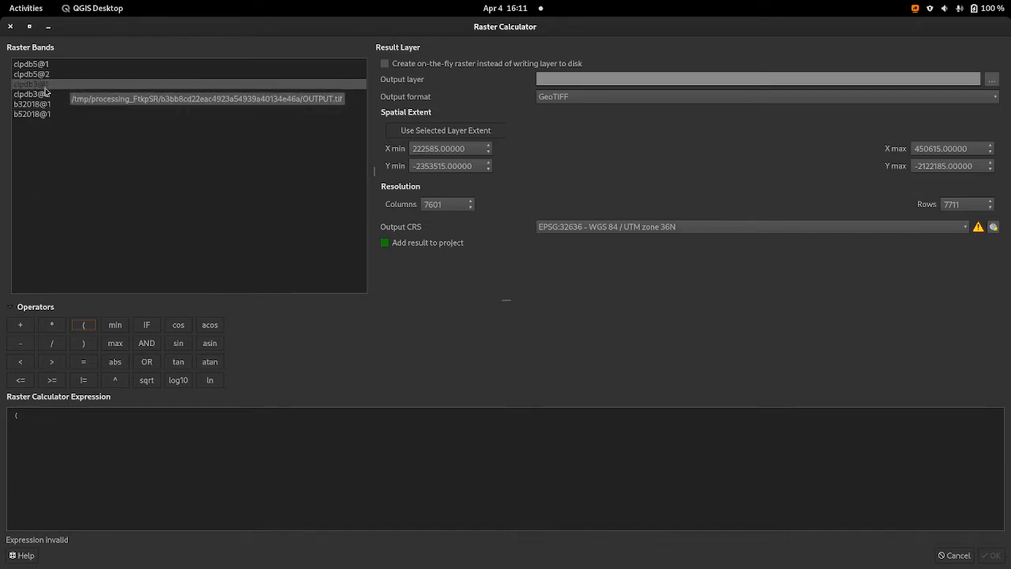
left_click(45, 89)
left_click(45, 93)
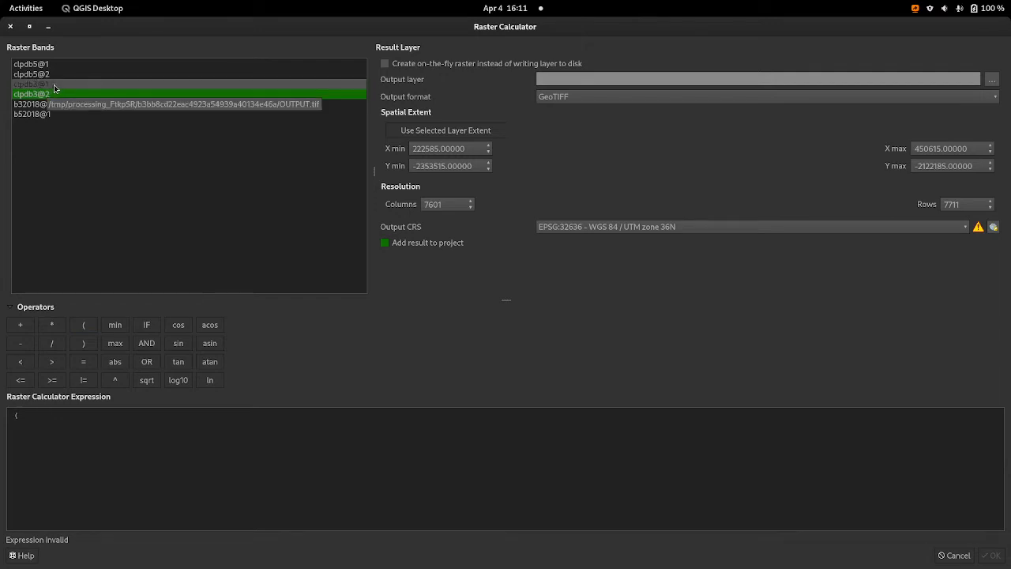
double_click(53, 85)
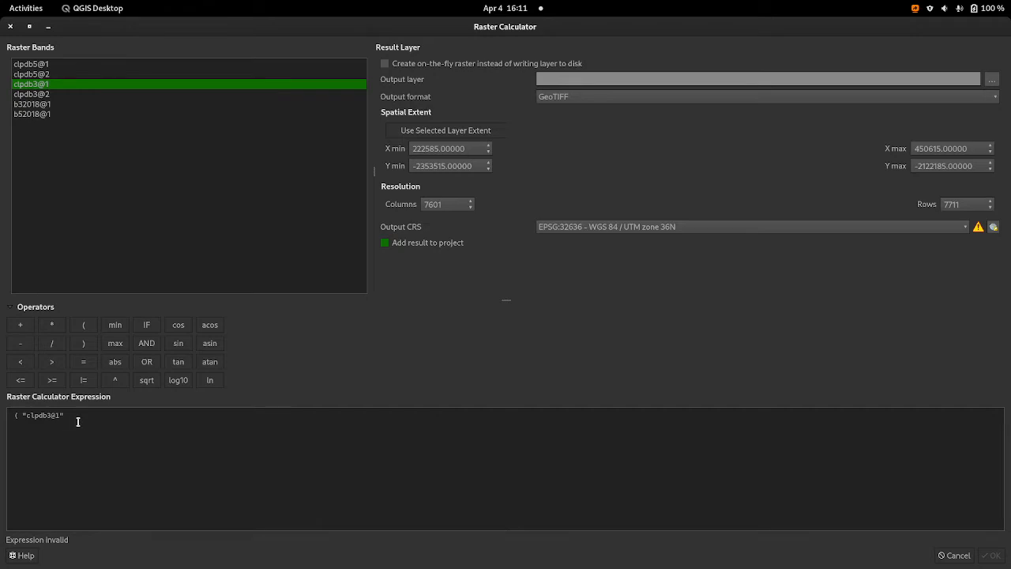
left_click(13, 343)
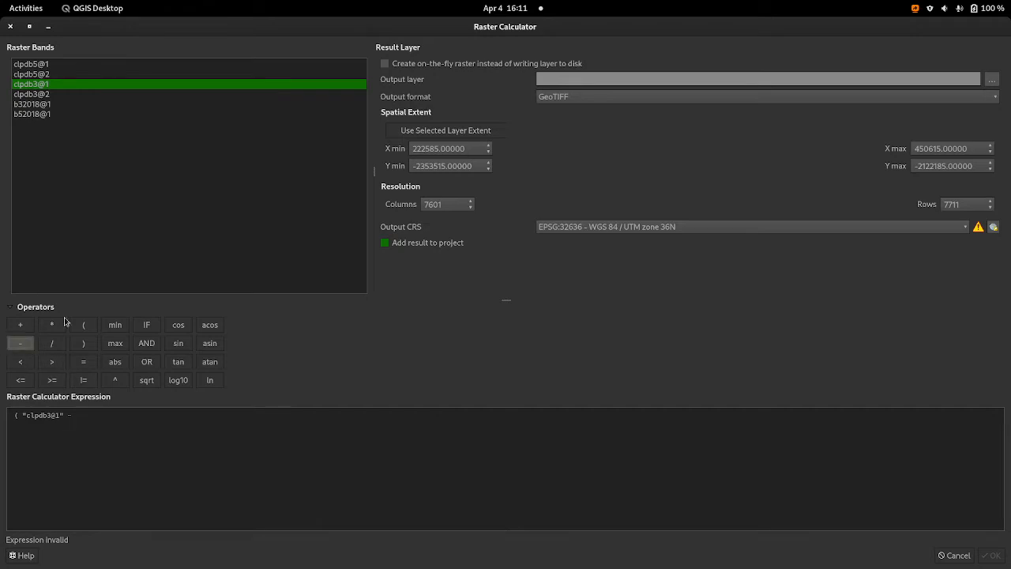
double_click(58, 70)
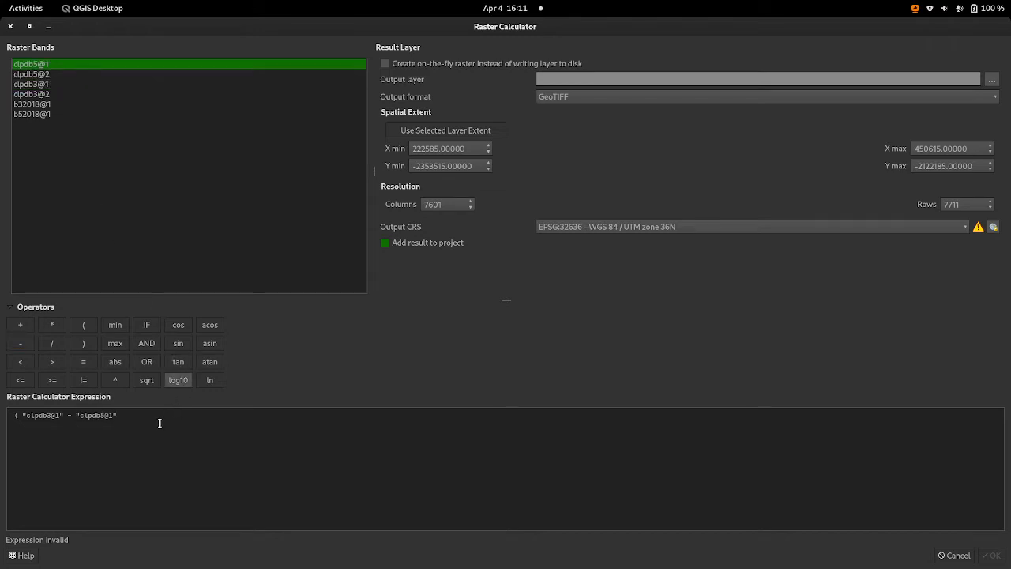
left_click(83, 344)
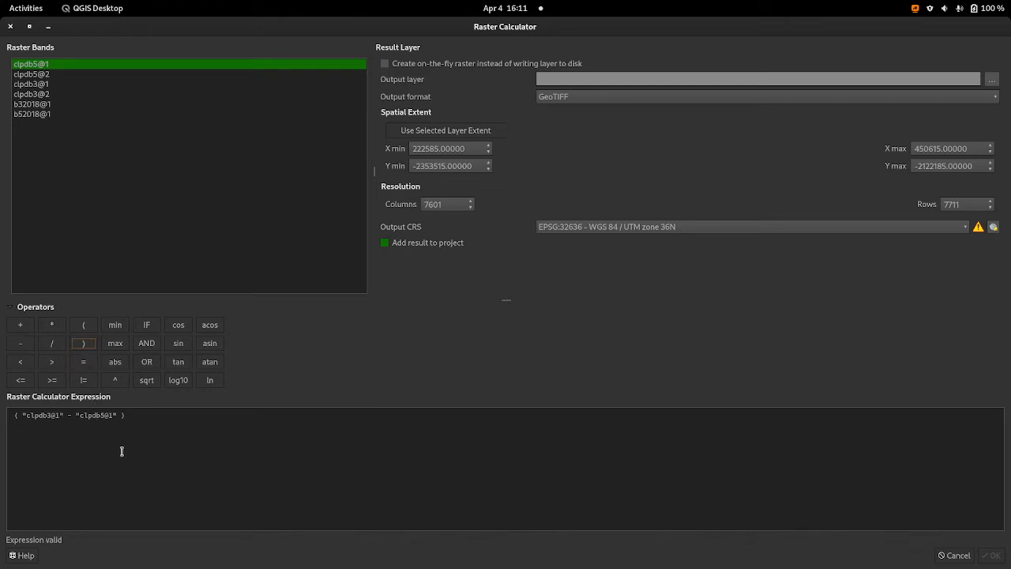
Step: Complete the NDWI expression by dividing the numerator by ( "clpdb3@1" + "clpdb5@1" )
left_click(57, 344)
left_click(77, 333)
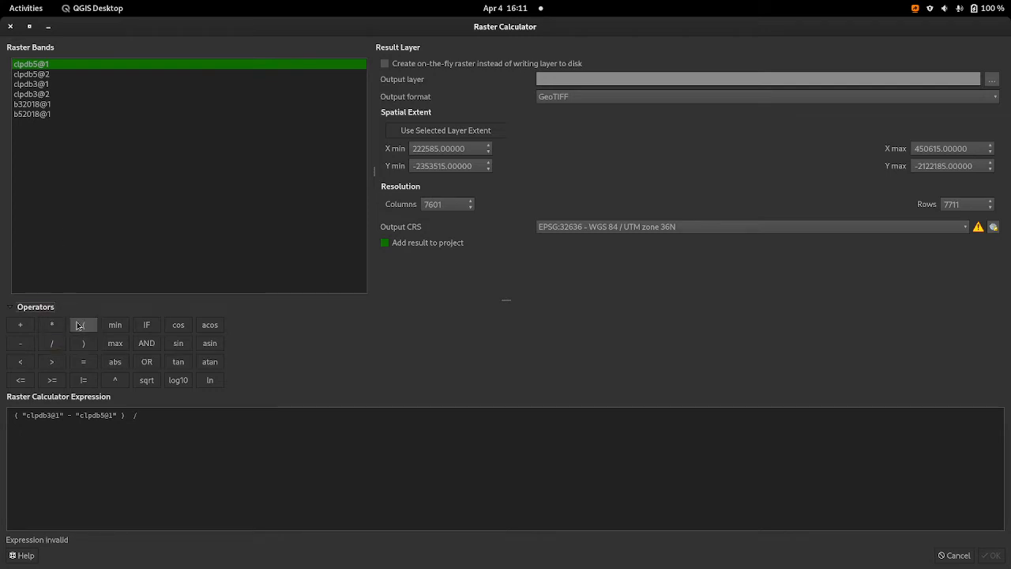
left_click(79, 325)
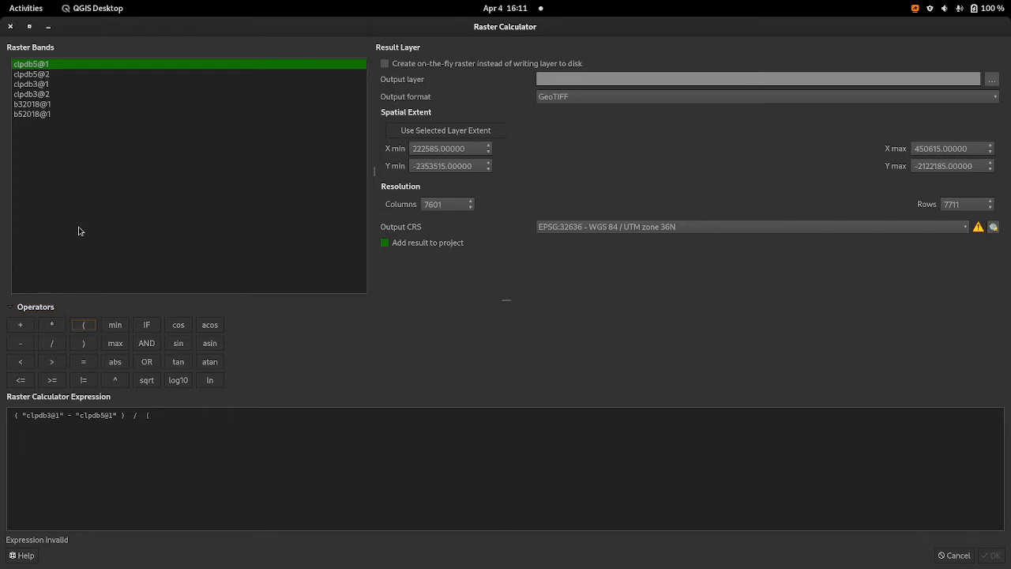
left_click(57, 85)
double_click(56, 85)
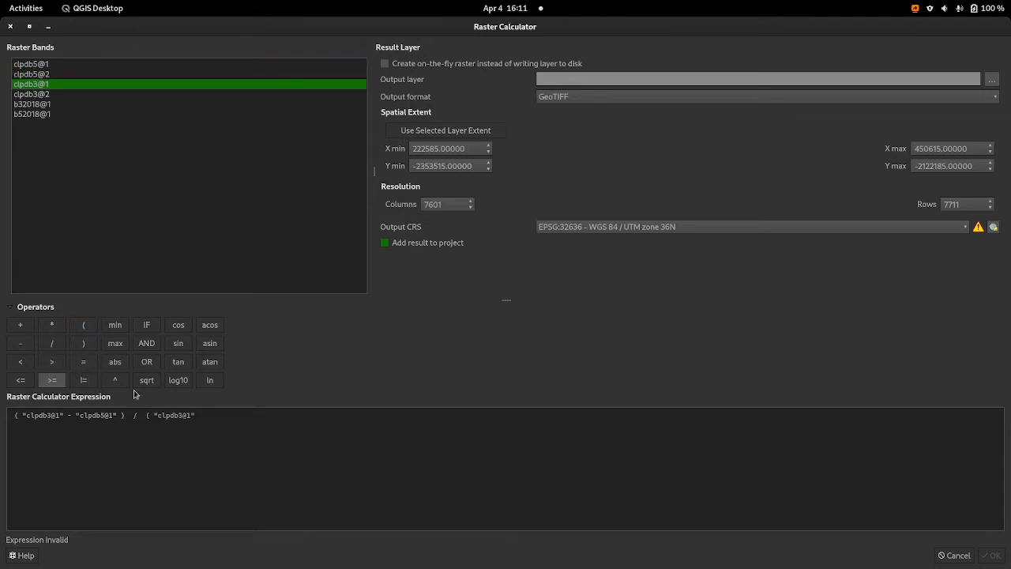
left_click(17, 324)
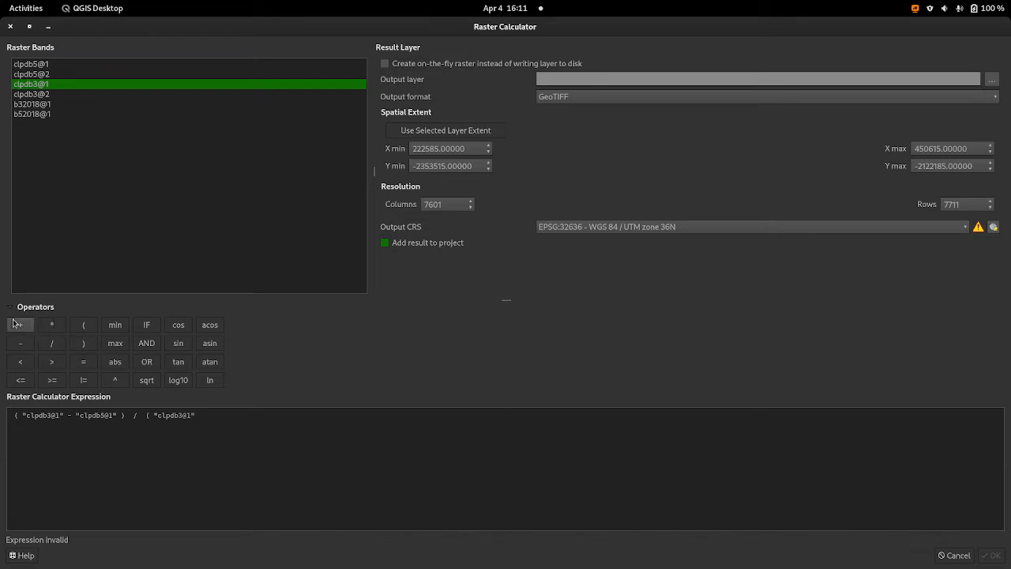
double_click(28, 64)
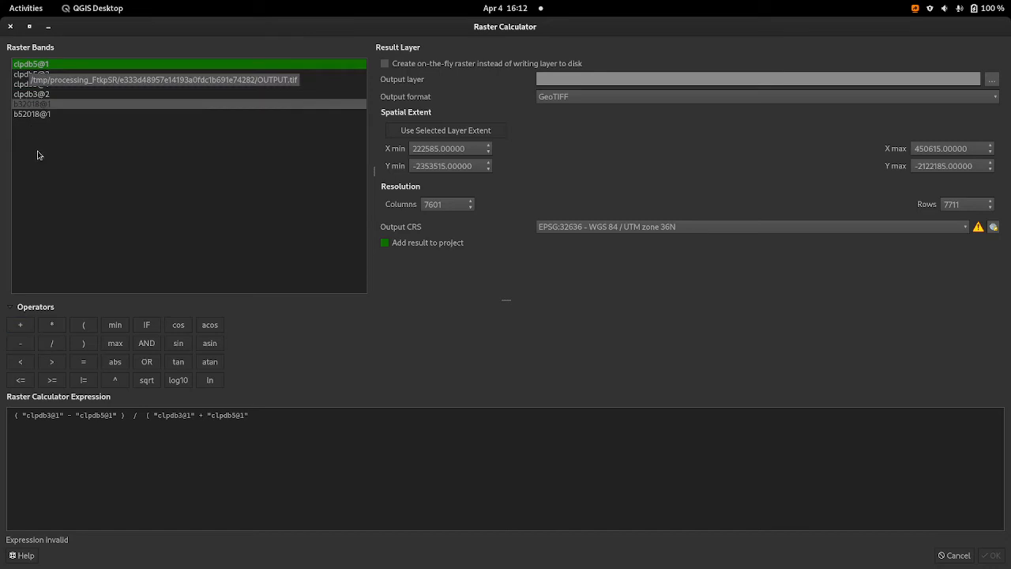
left_click(85, 343)
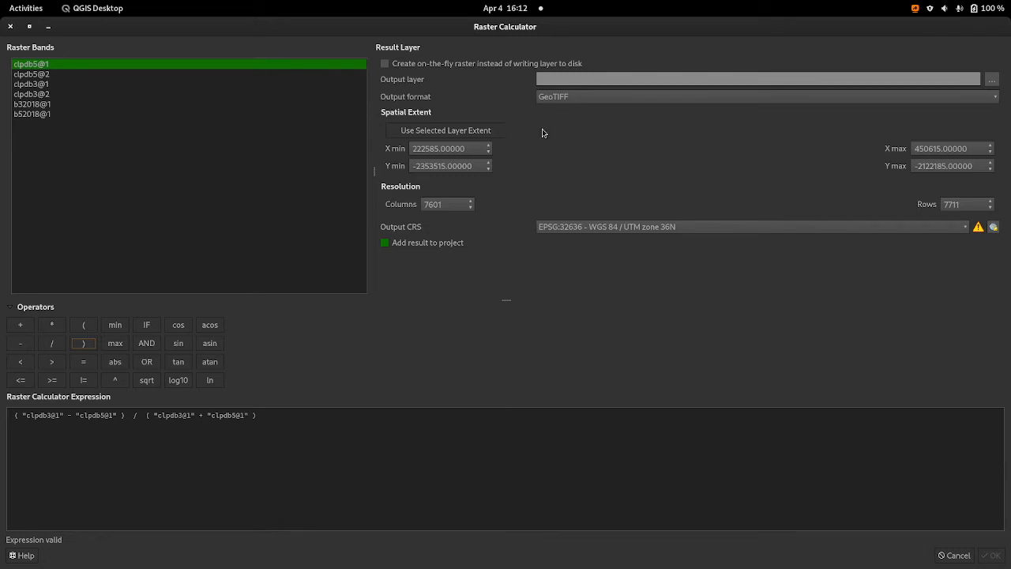
Step: Set the output layer to NDWIcalc in the Documents/QGIS_Road_to_Nerdvana folder and run the raster calculation
left_click(994, 80)
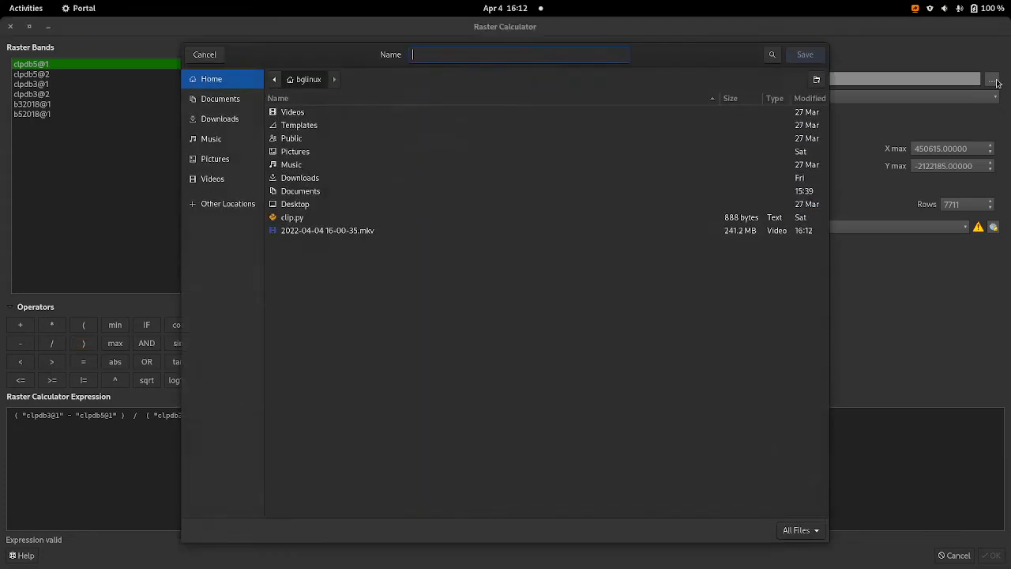
left_click(236, 103)
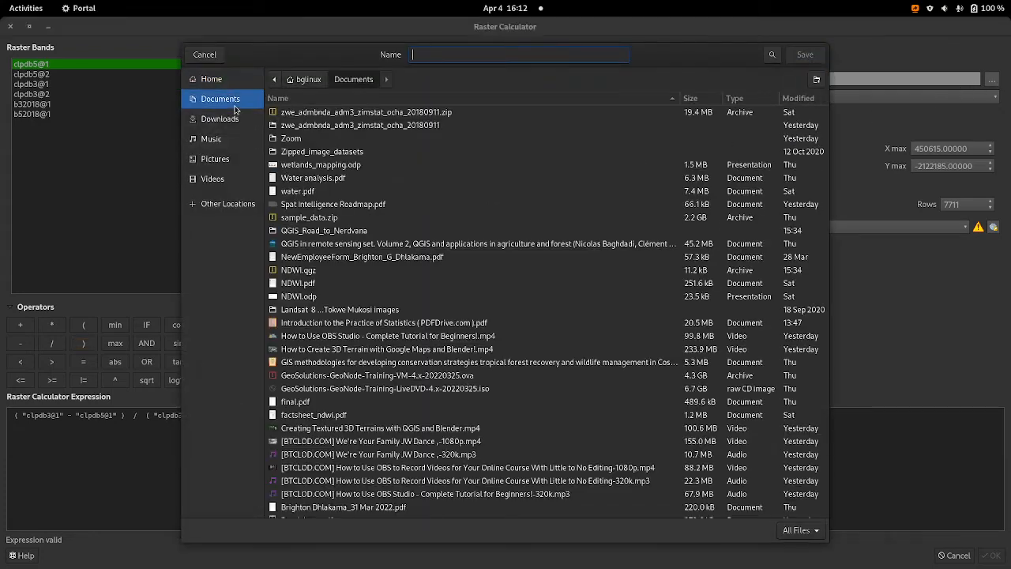
double_click(342, 231)
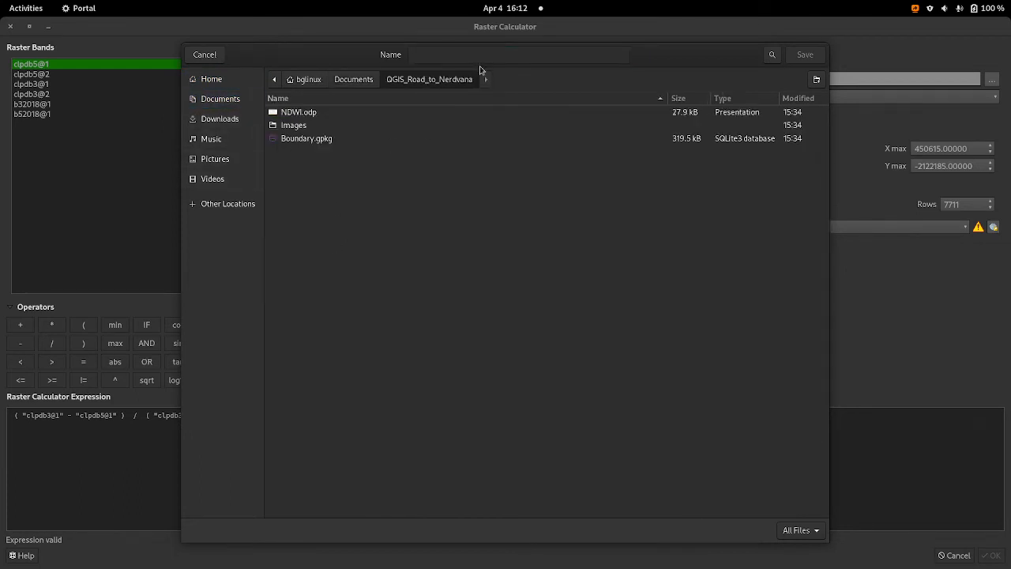
left_click(443, 60)
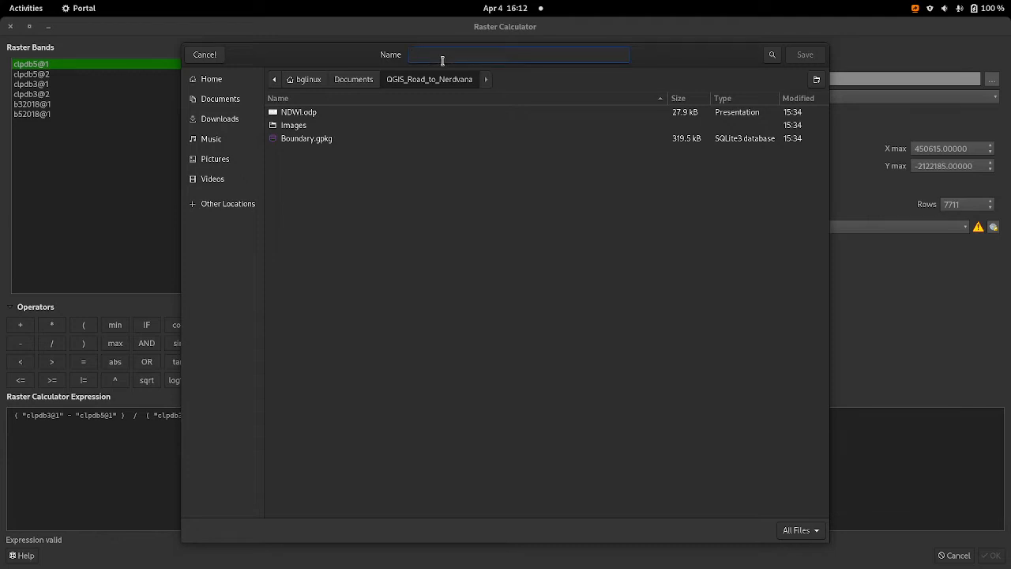
type("N")
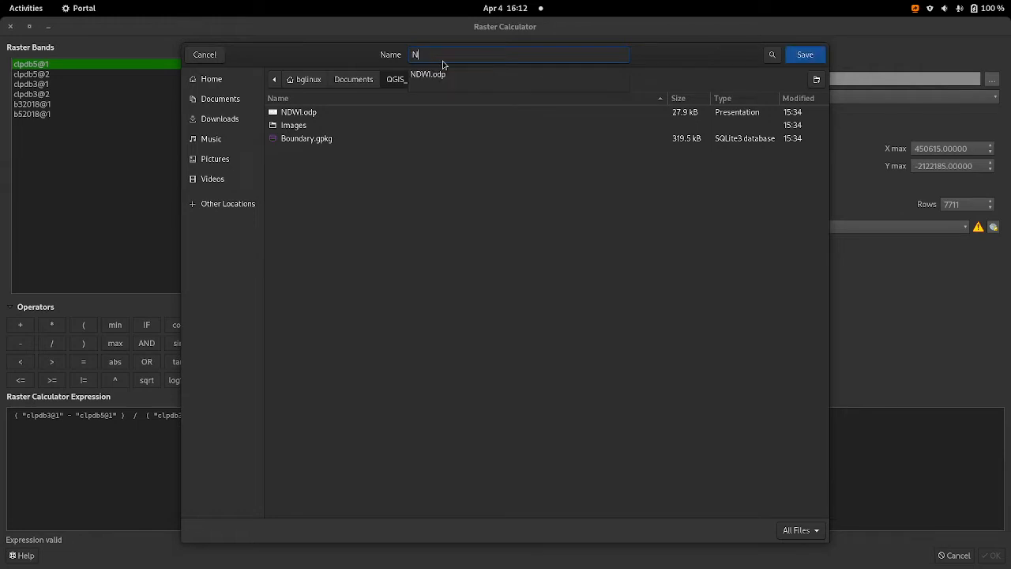
type("DWIc")
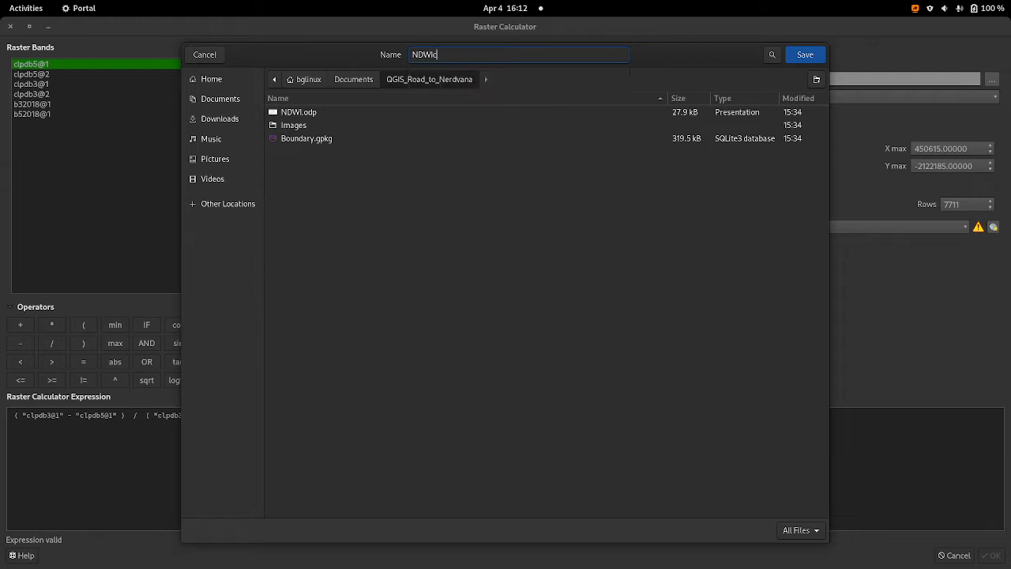
type("alc")
left_click(807, 52)
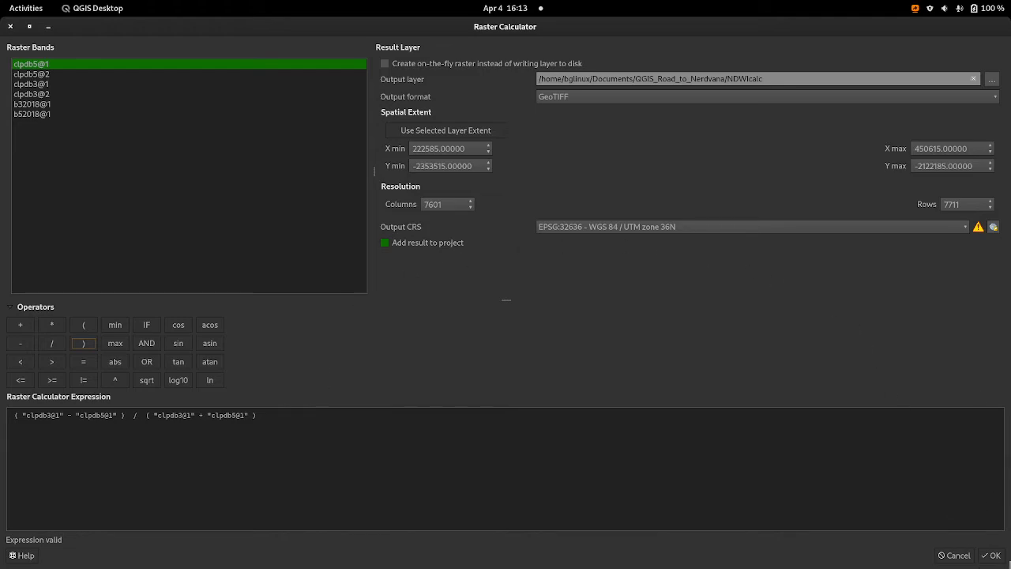
left_click(994, 557)
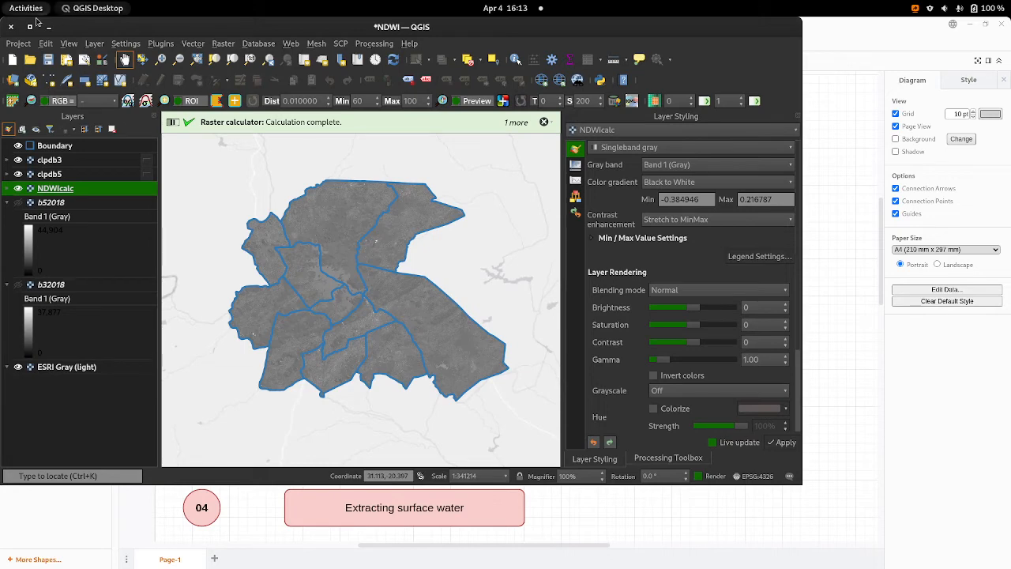
Step: Maximize the project window and hide the clpdb3 and clpdb5 layers so only NDWIcalc is displayed under the boundary
left_click(32, 28)
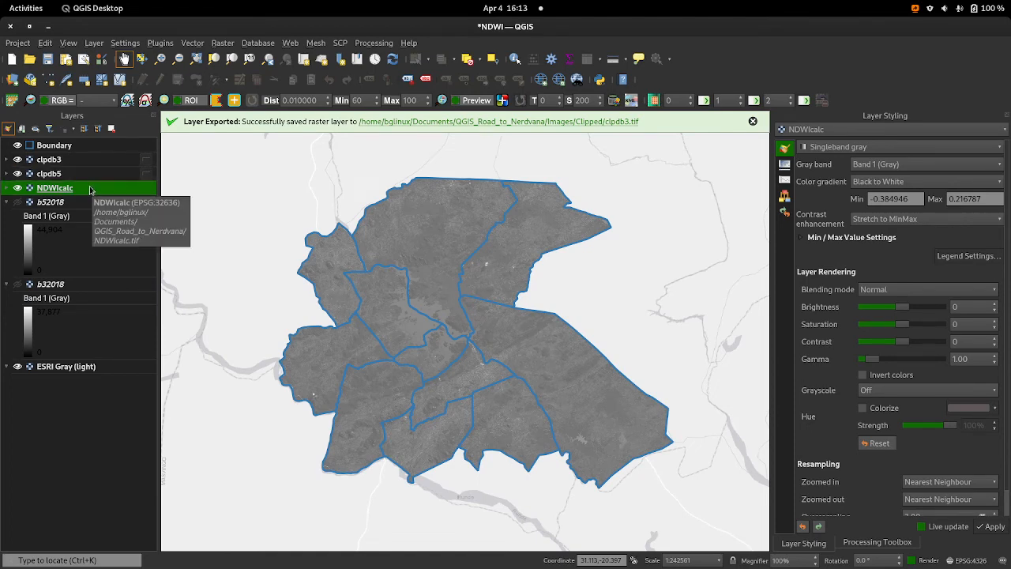
left_click(17, 161)
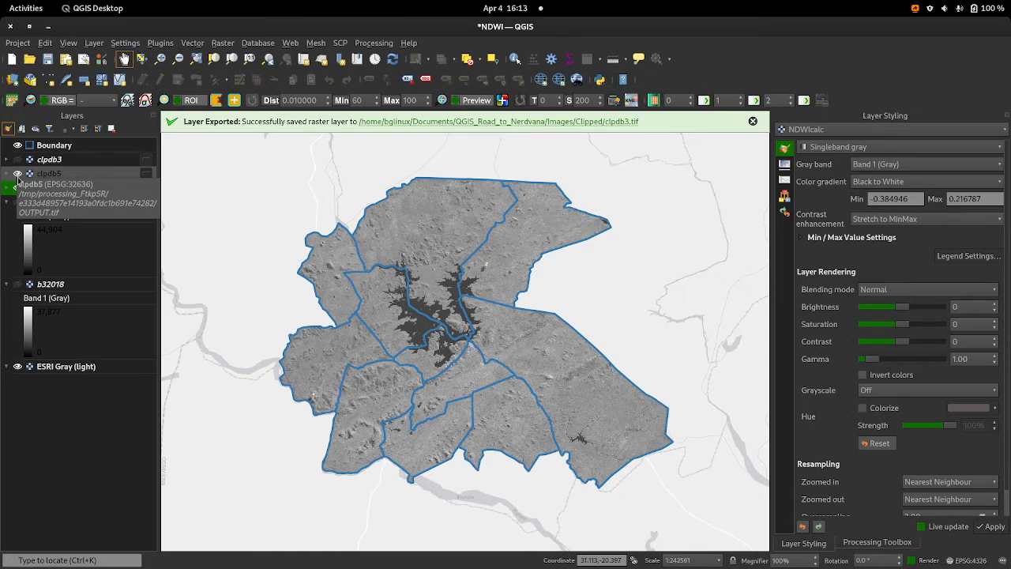
left_click(17, 174)
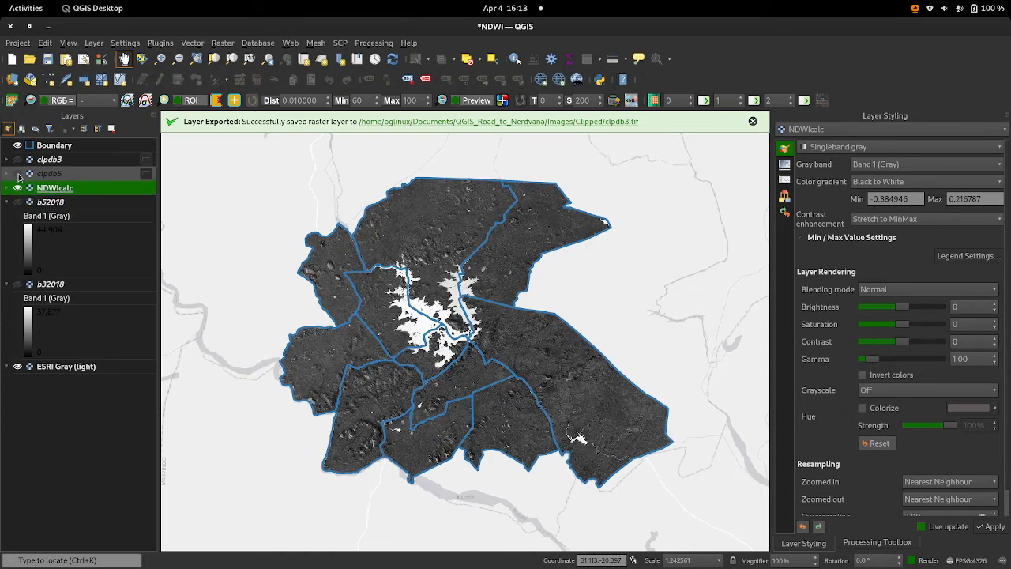
Step: Zoom the map to the extent of the NDWIcalc layer and then to that of the Boundary layer
right_click(113, 188)
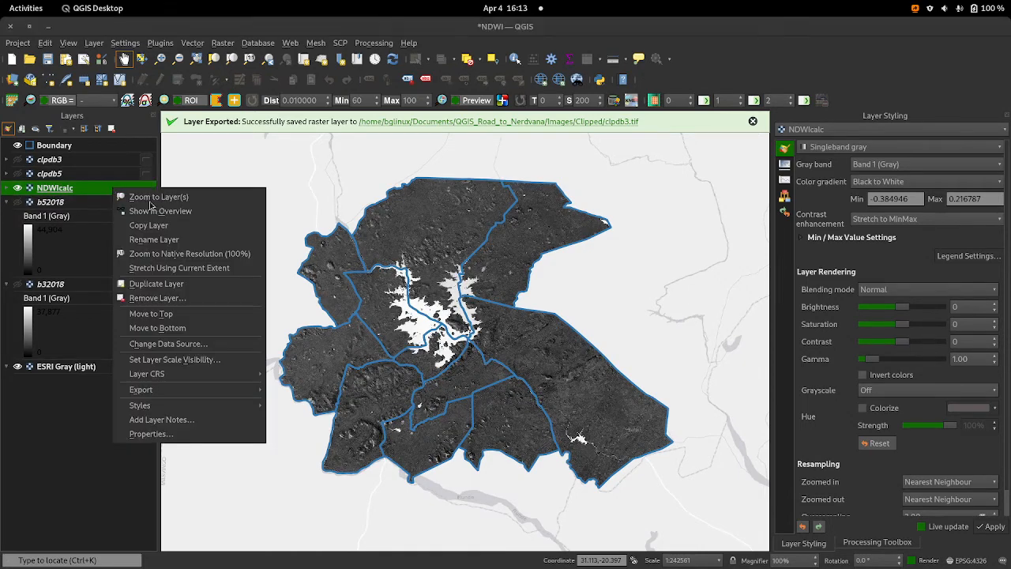
left_click(138, 197)
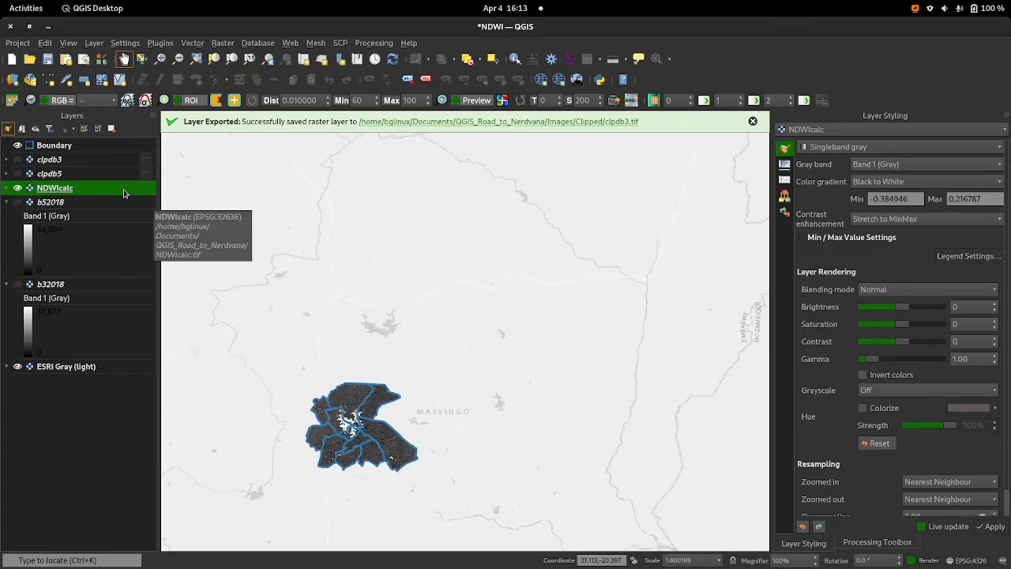
right_click(123, 191)
left_click(86, 143)
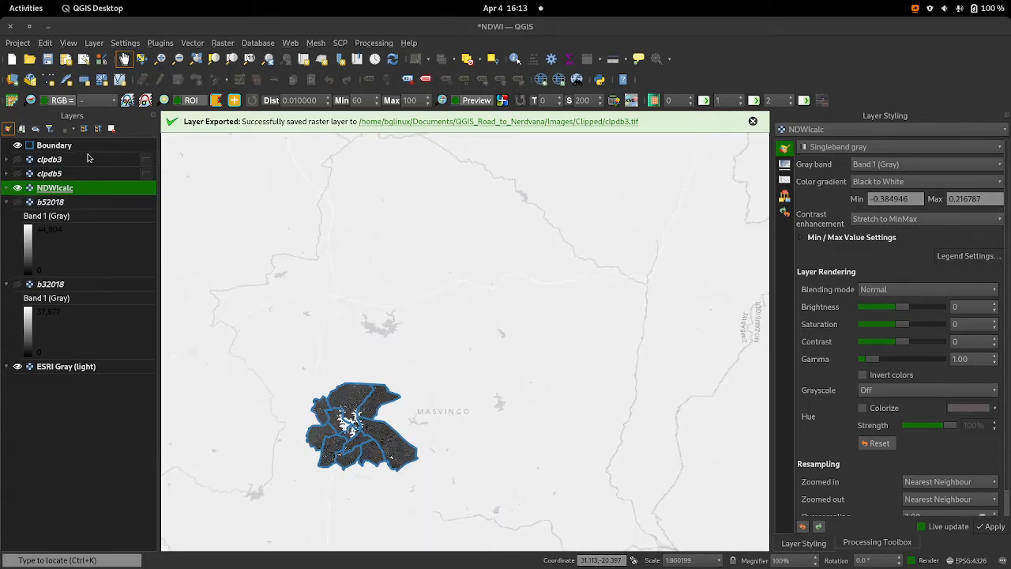
right_click(97, 148)
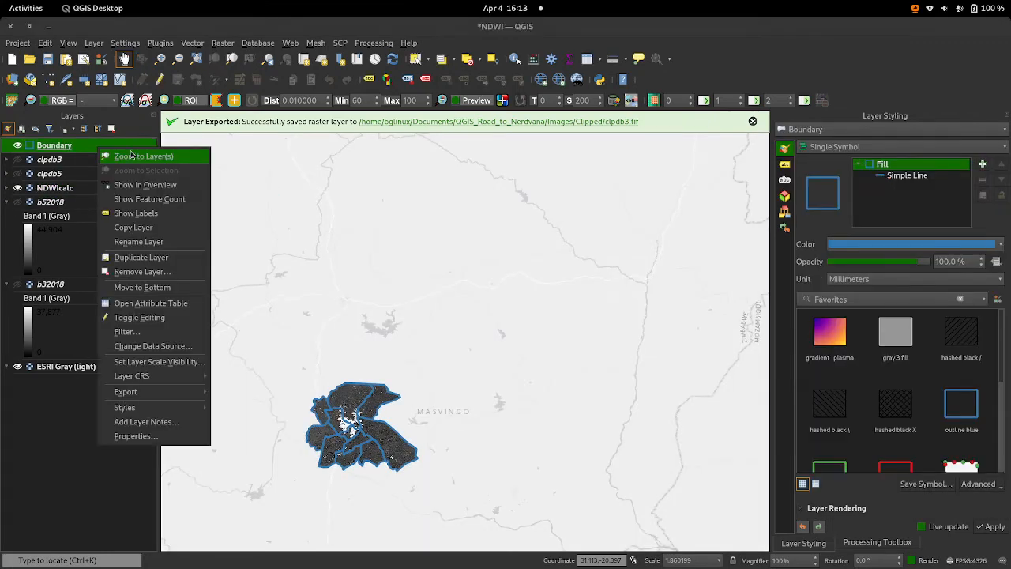
left_click(134, 156)
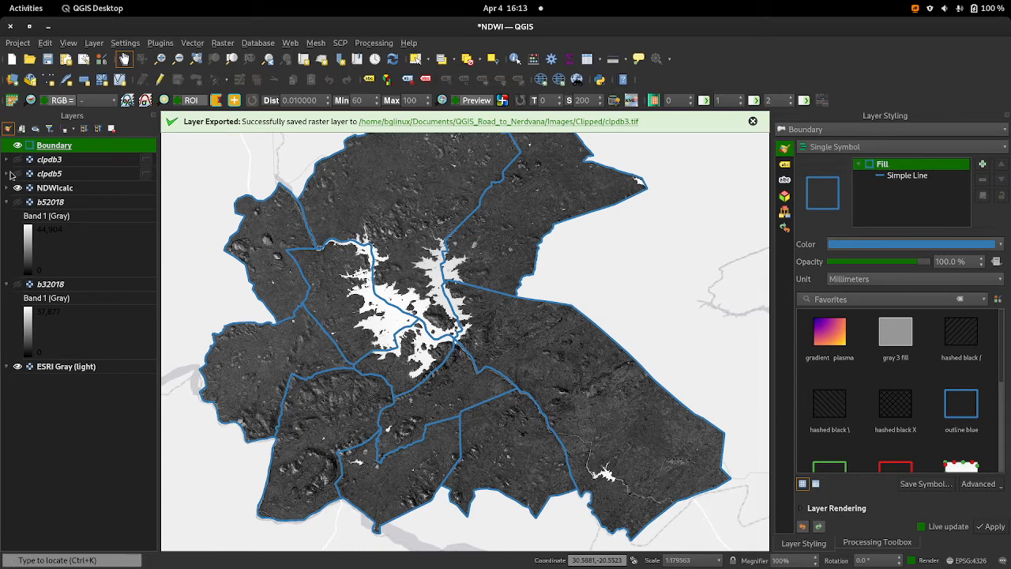
Step: Move the clpdb3 and clpdb5 layers below the ESRI Gray (light) basemap in the layer order
left_click_drag(51, 161, 11, 443)
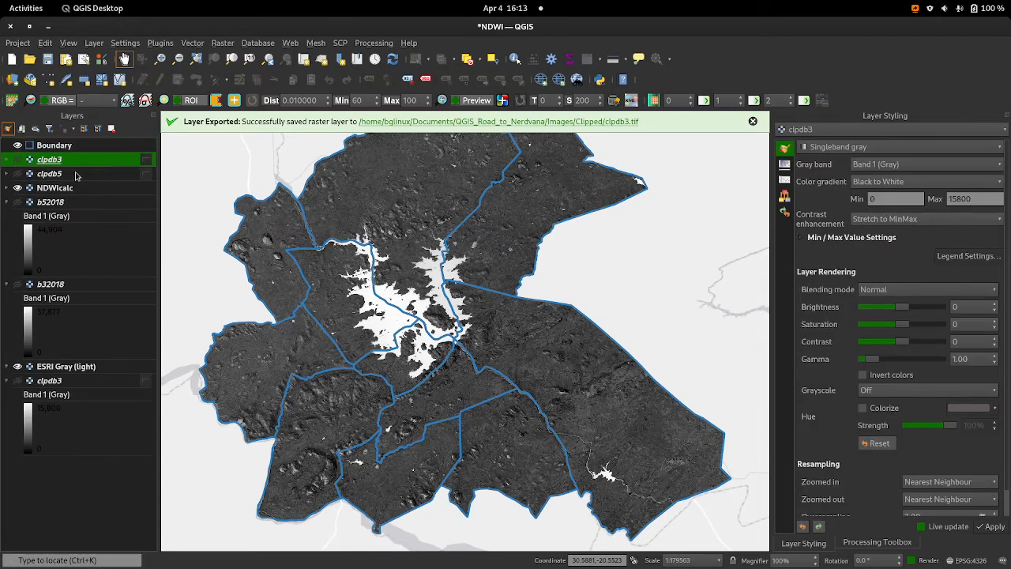
left_click(75, 174)
left_click_drag(77, 162, 23, 452)
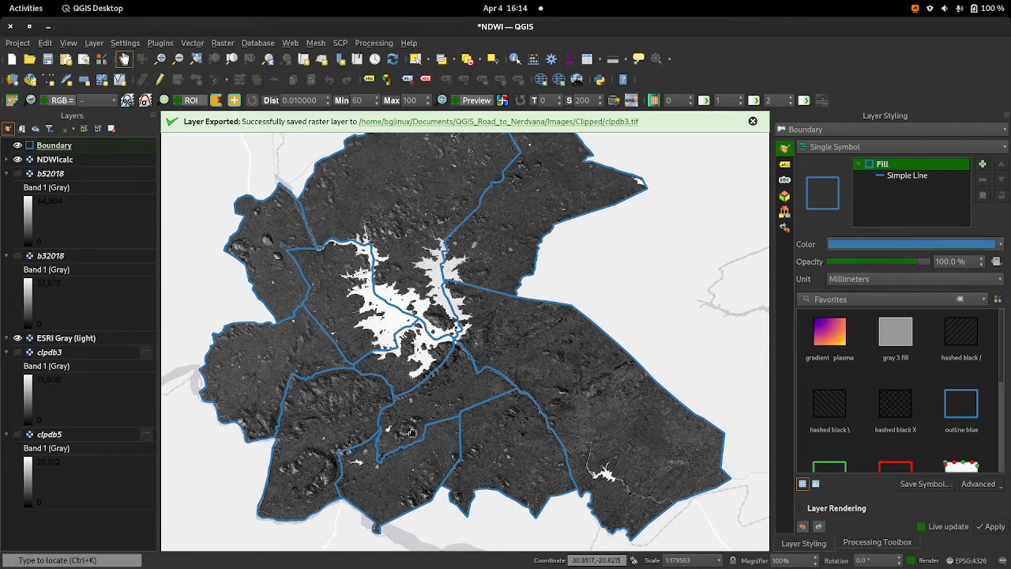
Step: Expand the NDWIcalc legend to examine its value range and select the layer for styling
left_click(8, 160)
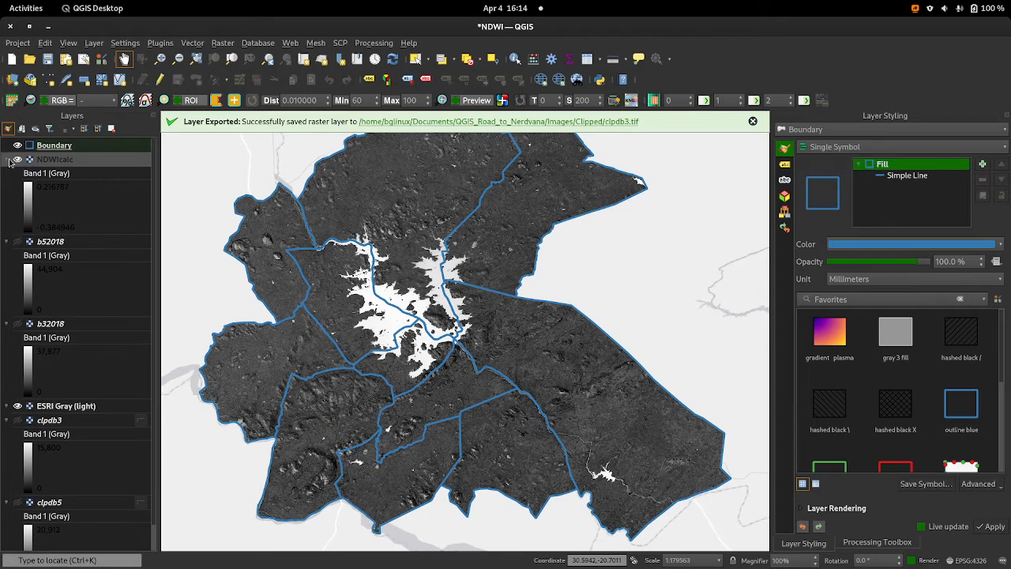
left_click(8, 160)
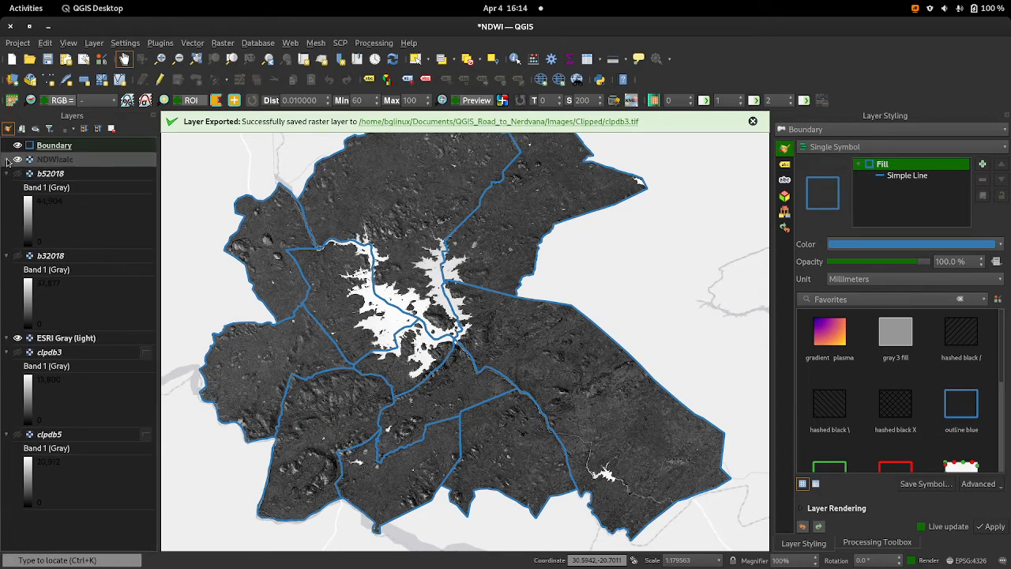
left_click(7, 161)
left_click(8, 161)
left_click(8, 160)
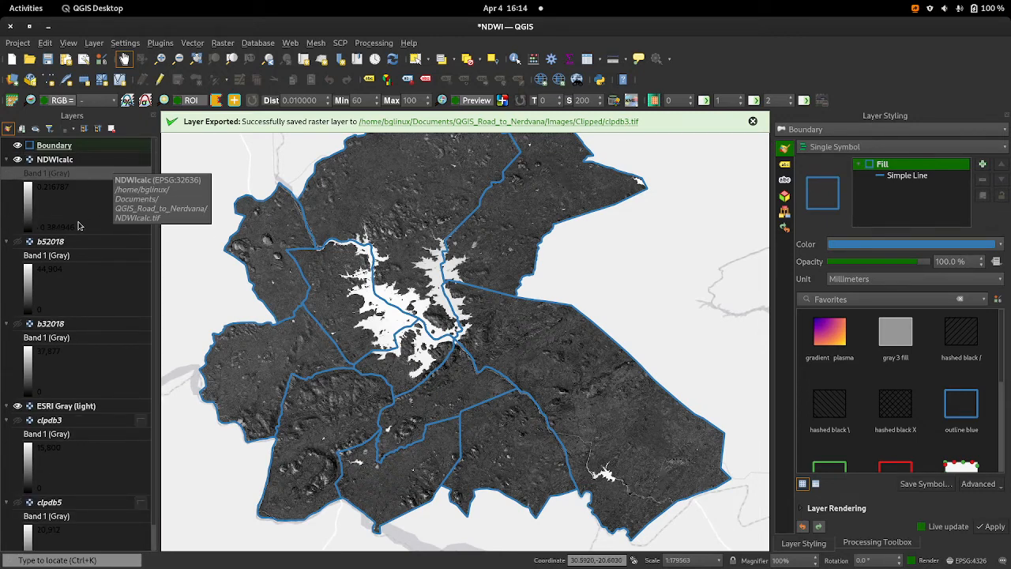
left_click(89, 162)
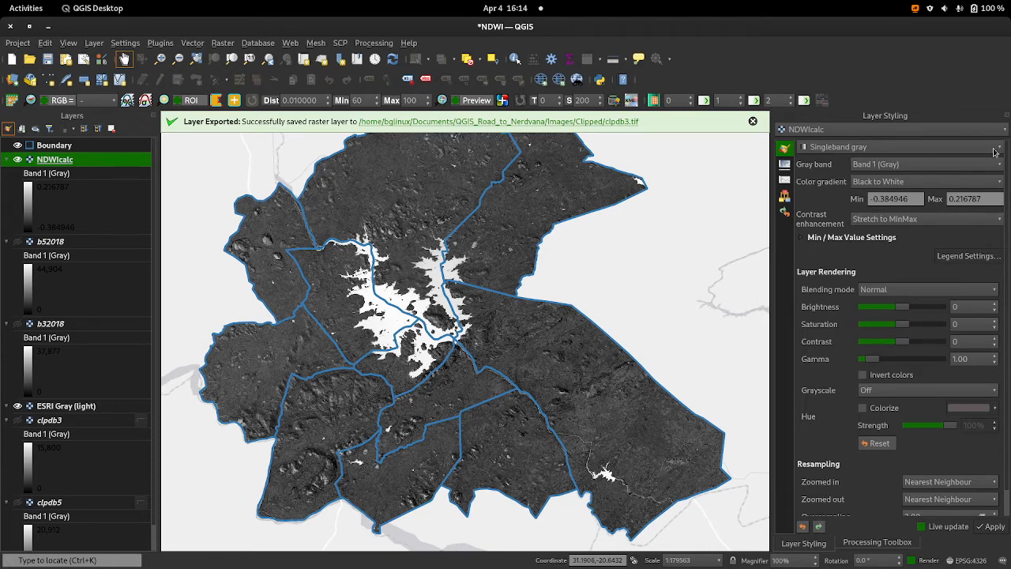
Step: Try rendering the NDWIcalc raster as Paletted/Unique values and classify it with random colors
left_click(799, 150)
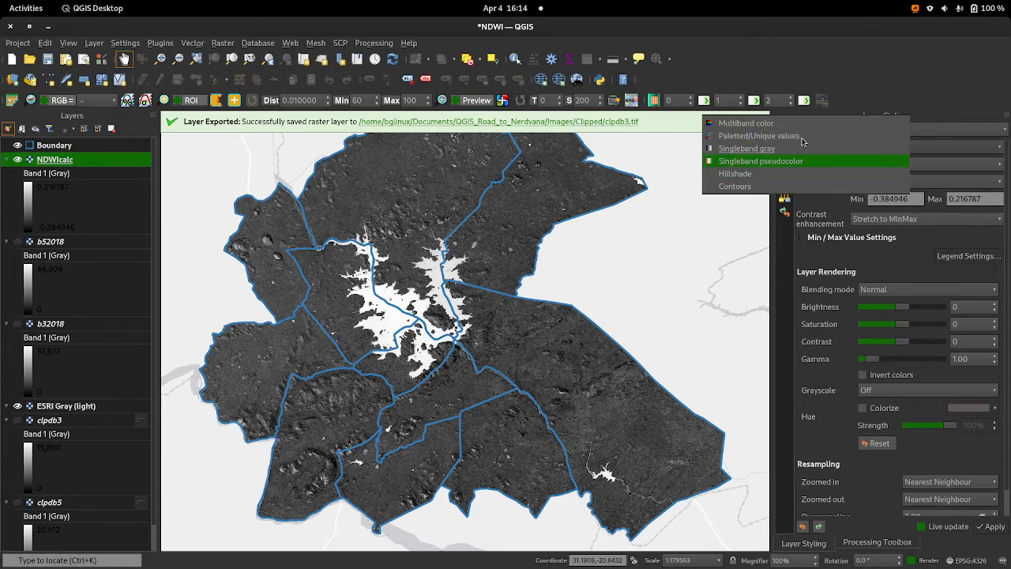
left_click(801, 138)
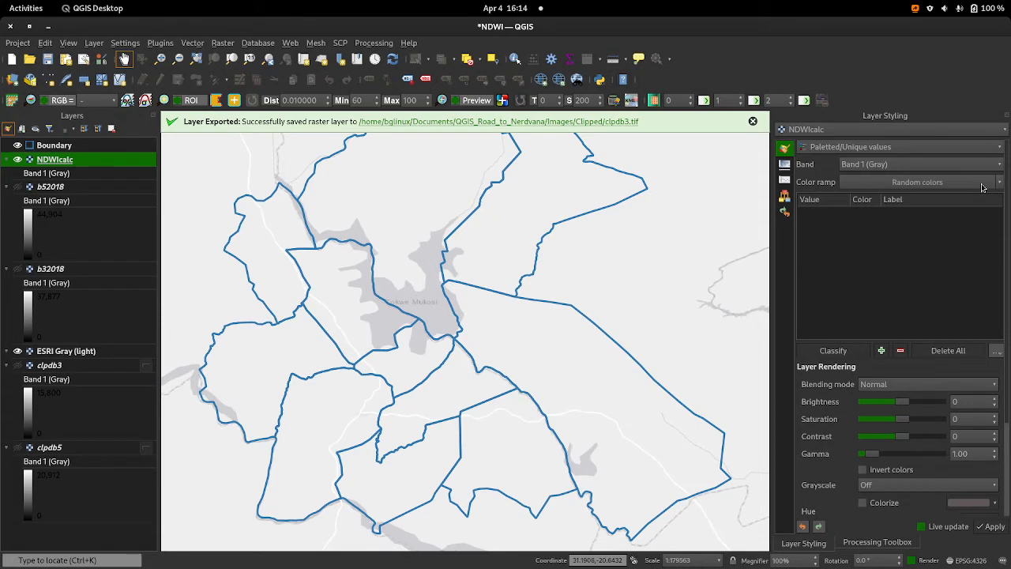
left_click(851, 349)
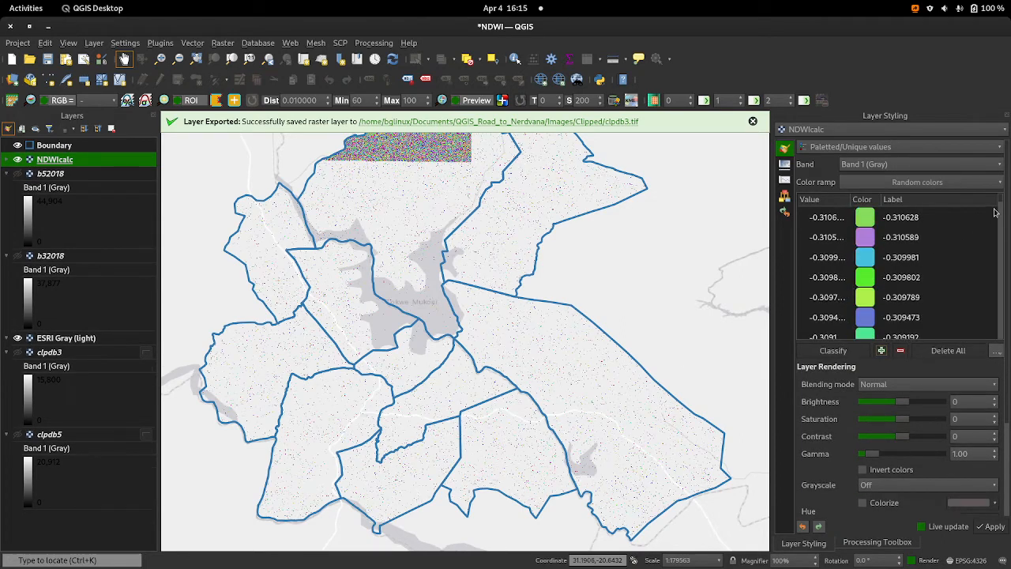
Step: Render the NDWIcalc raster as Singleband pseudocolor with the Blues color ramp
left_click(824, 175)
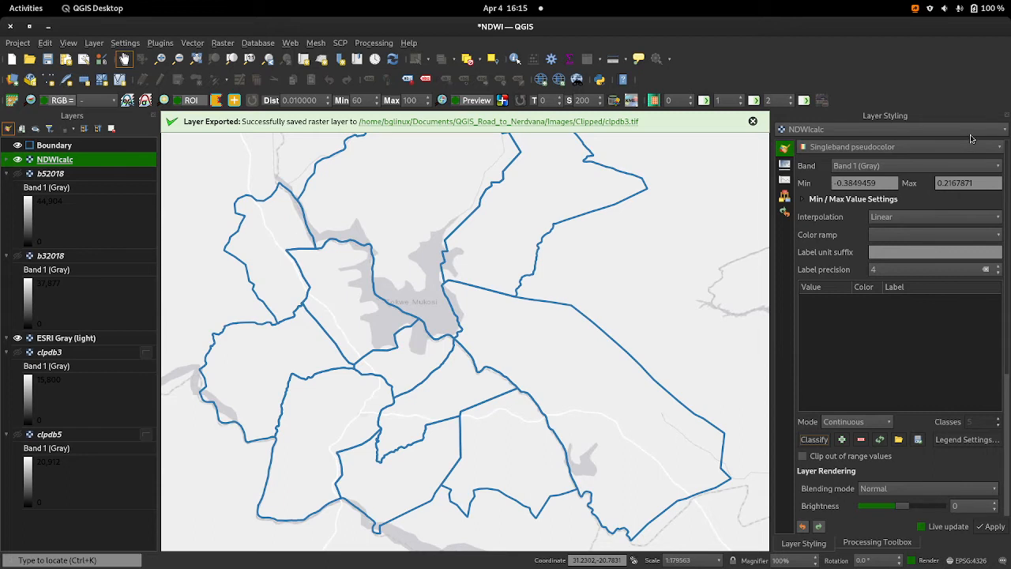
left_click(881, 147)
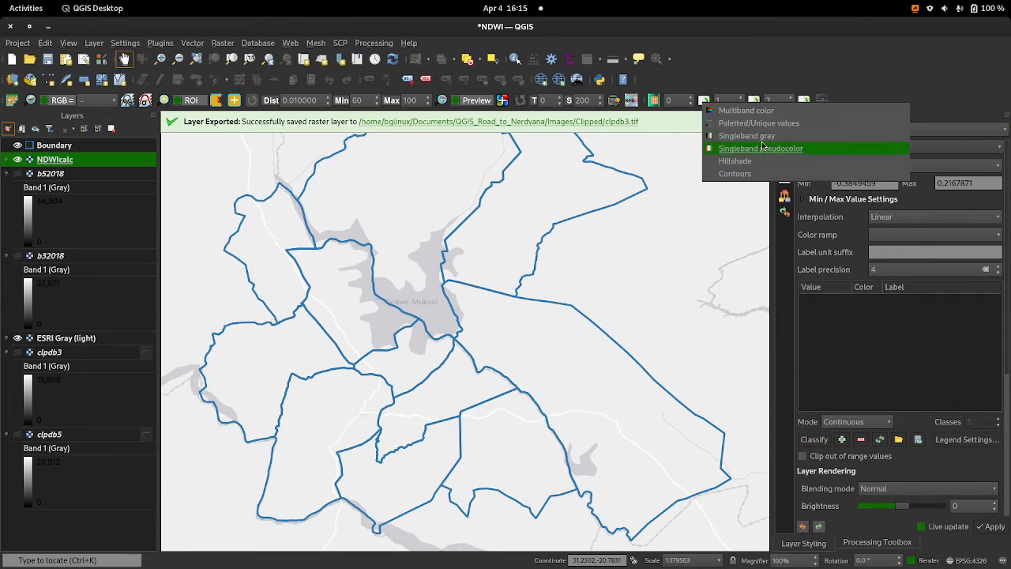
left_click(759, 149)
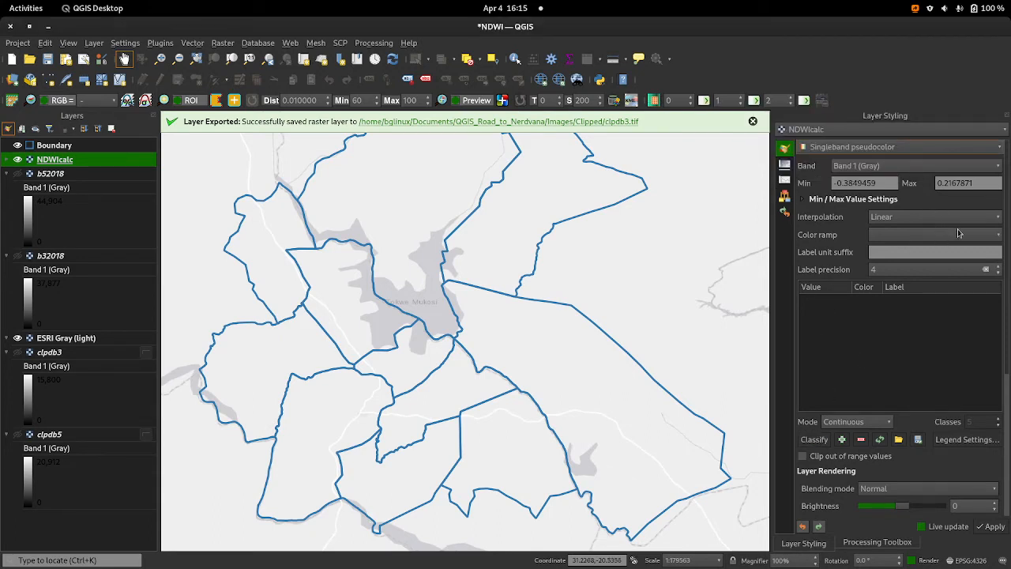
left_click(998, 238)
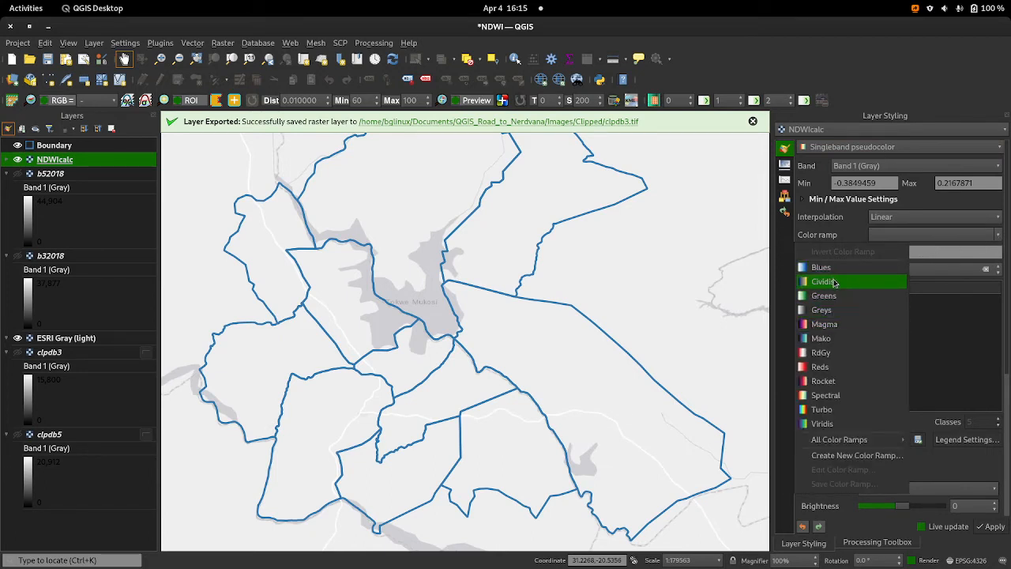
left_click(833, 272)
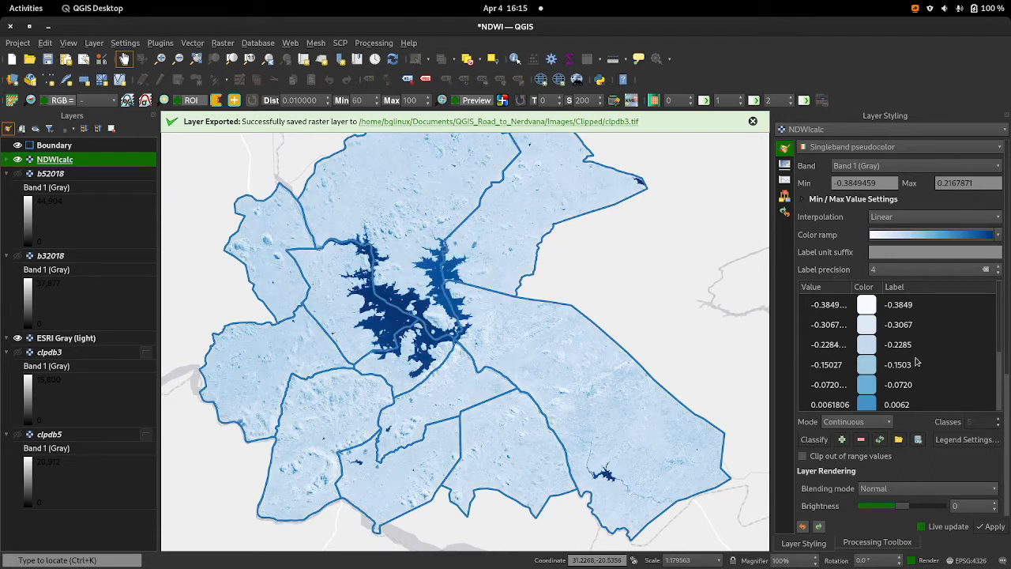
Step: Examine the NDWIcalc color class values and inspect the reservoir, its shoreline and the surrounding boundary area on the map
scroll(916, 361, "down", 5)
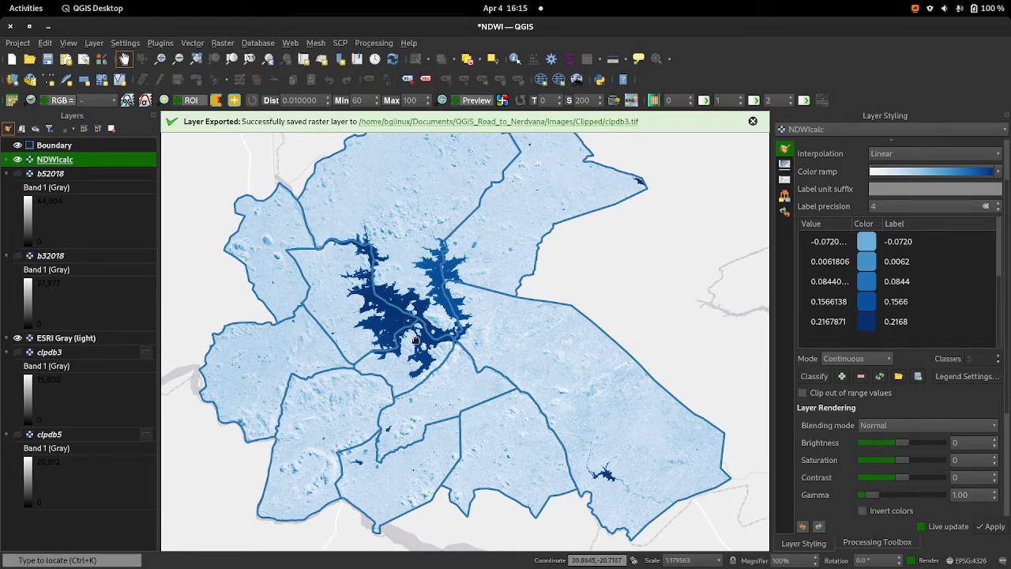
scroll(396, 256, "up", 3)
scroll(395, 256, "down", 3)
scroll(387, 306, "up", 1)
scroll(386, 304, "up", 2)
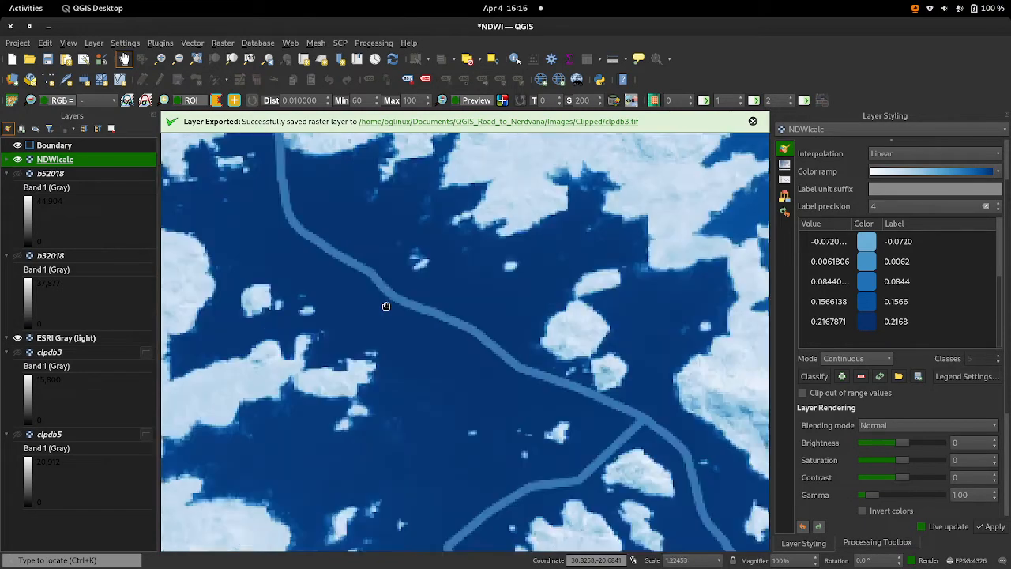
scroll(393, 304, "down", 2)
scroll(424, 318, "up", 2)
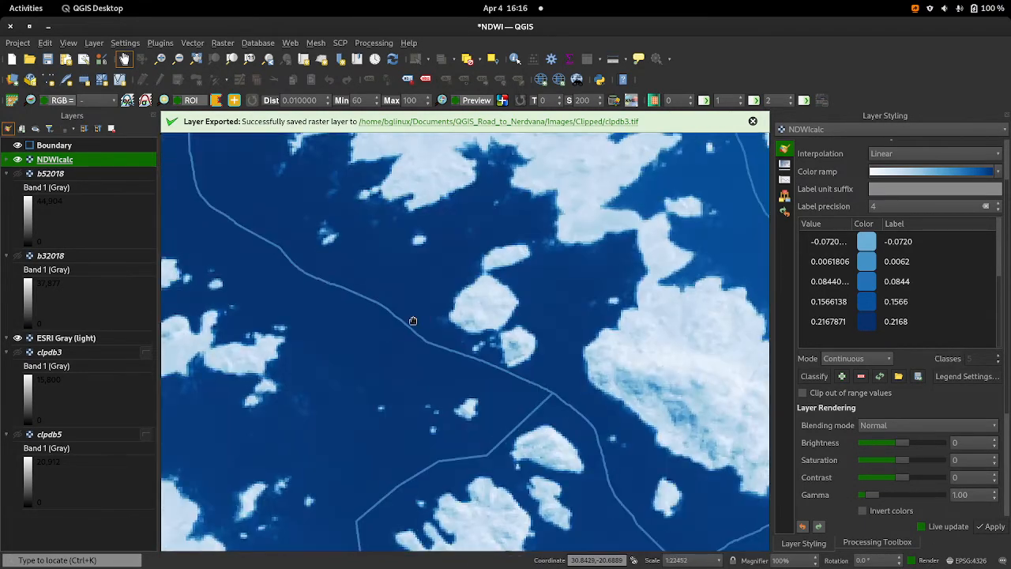
scroll(390, 326, "down", 3)
scroll(594, 372, "down", 2)
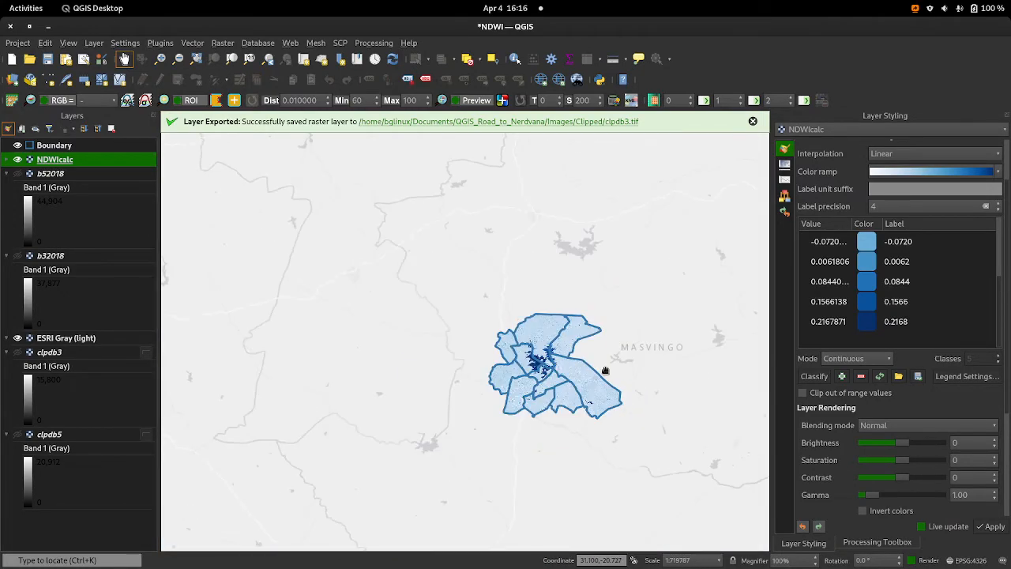
scroll(582, 367, "up", 6)
scroll(586, 367, "down", 4)
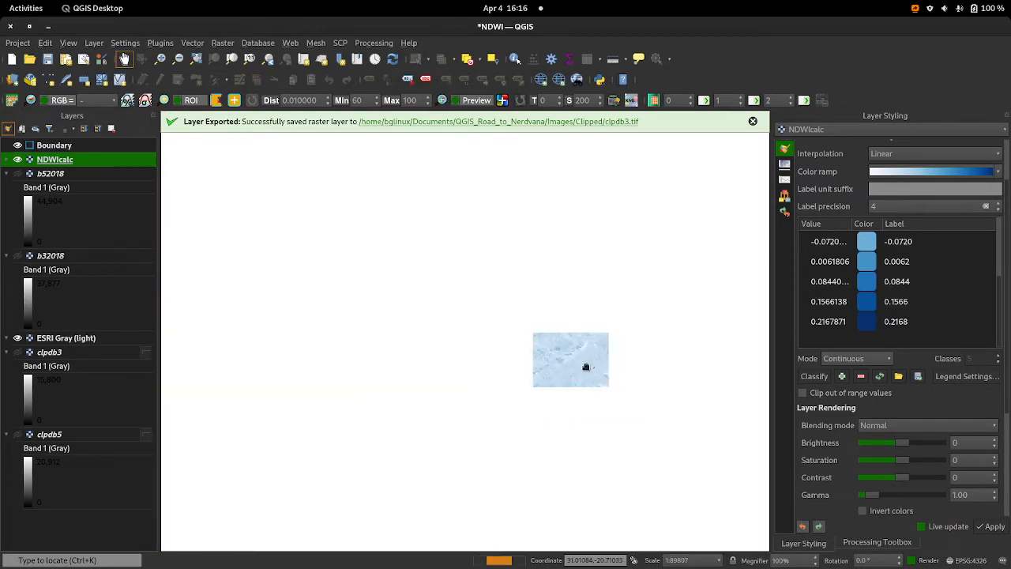
scroll(578, 396, "down", 2)
scroll(579, 395, "up", 3)
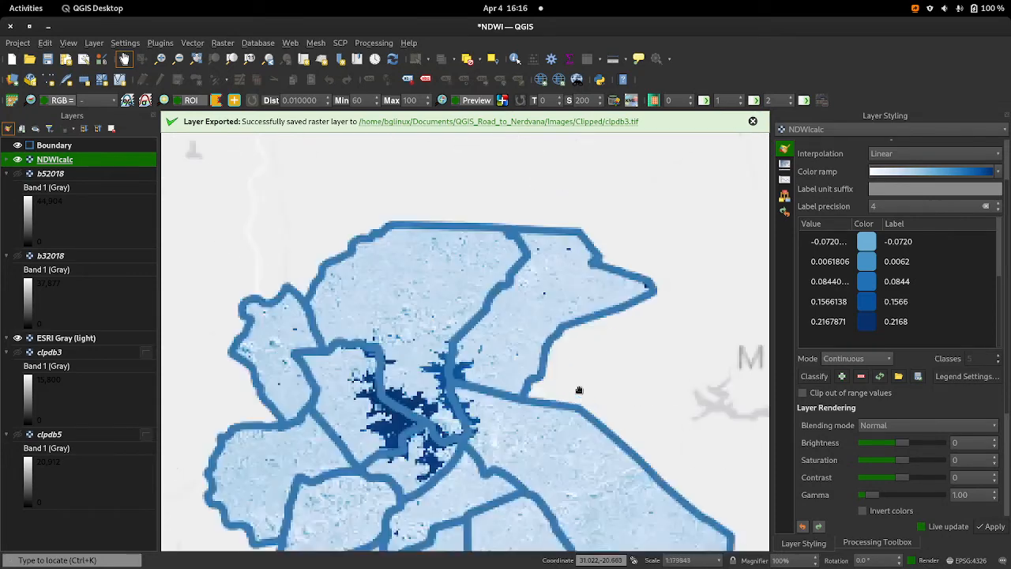
left_click_drag(390, 398, 487, 306)
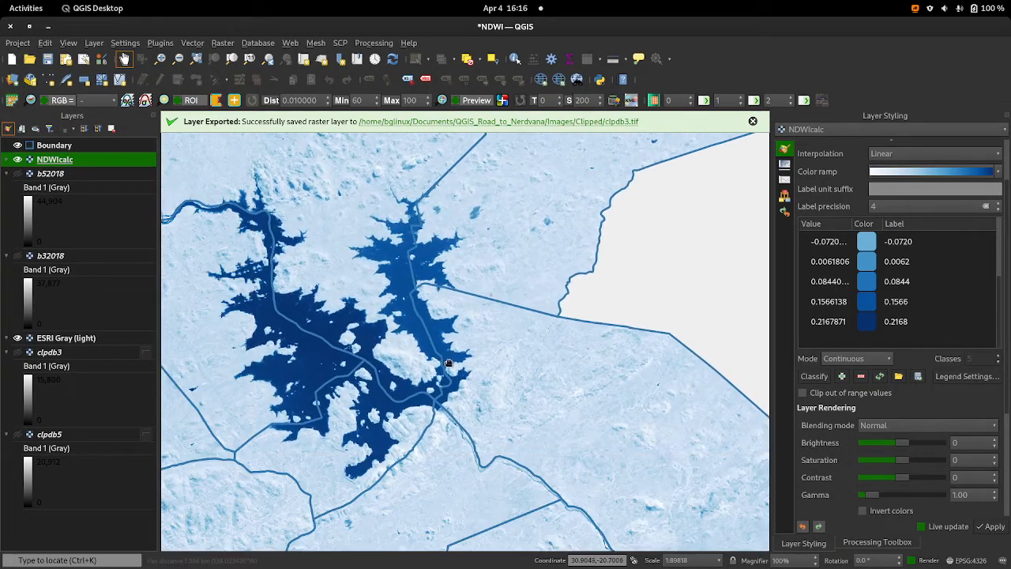
scroll(533, 332, "down", 1)
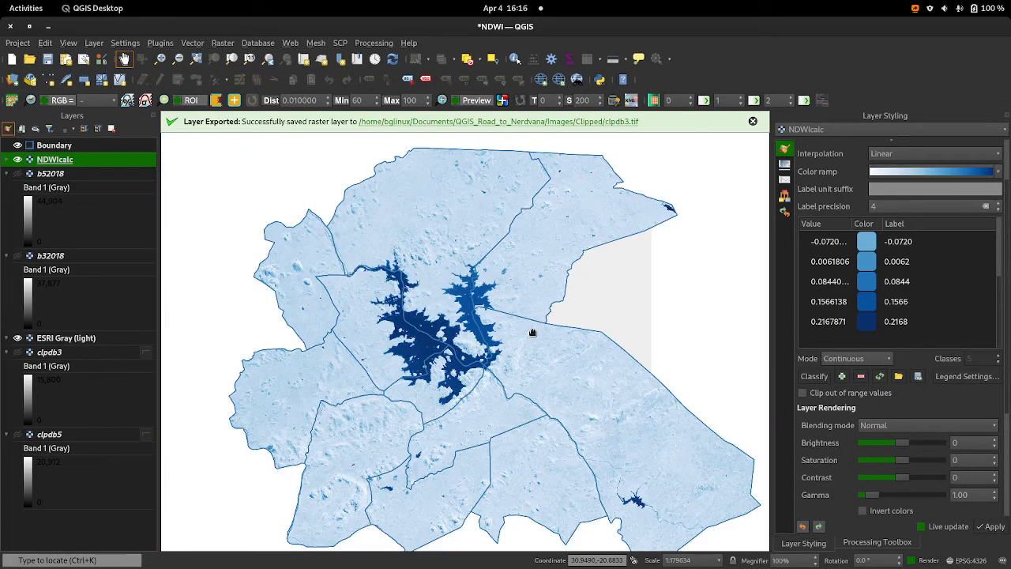
scroll(533, 332, "up", 4)
scroll(532, 332, "down", 2)
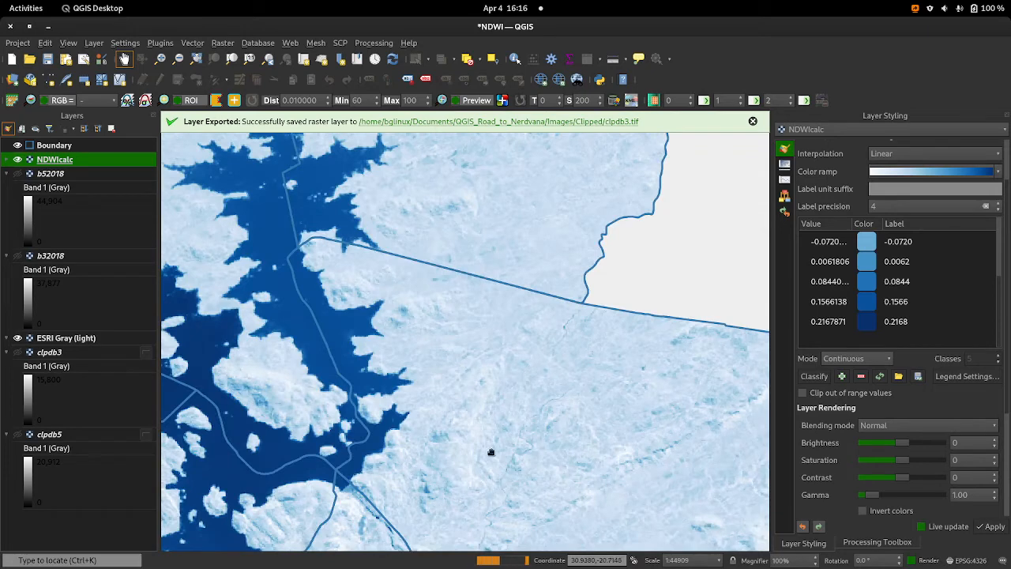
left_click_drag(490, 451, 584, 302)
left_click_drag(488, 411, 636, 375)
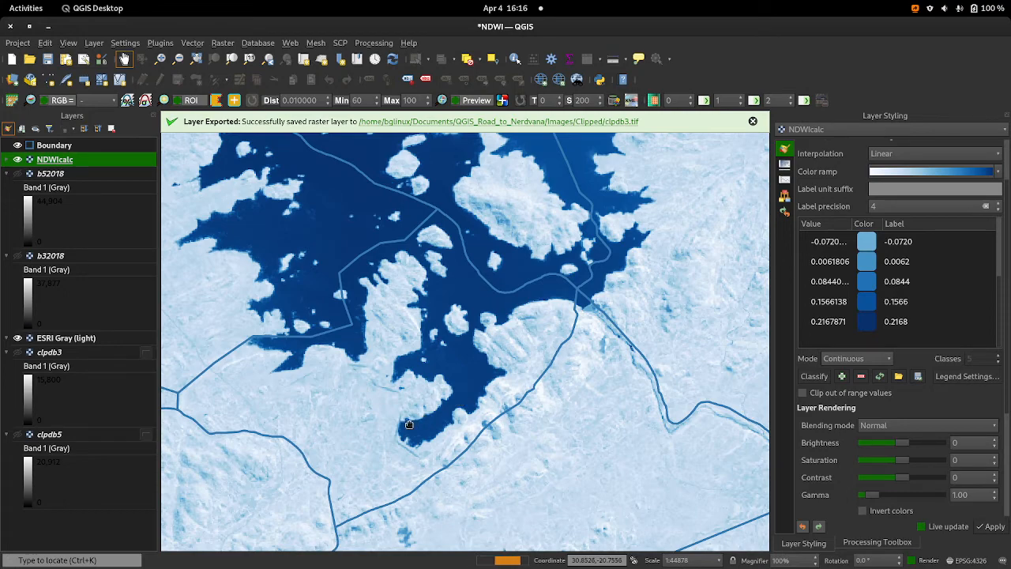
scroll(545, 388, "down", 2)
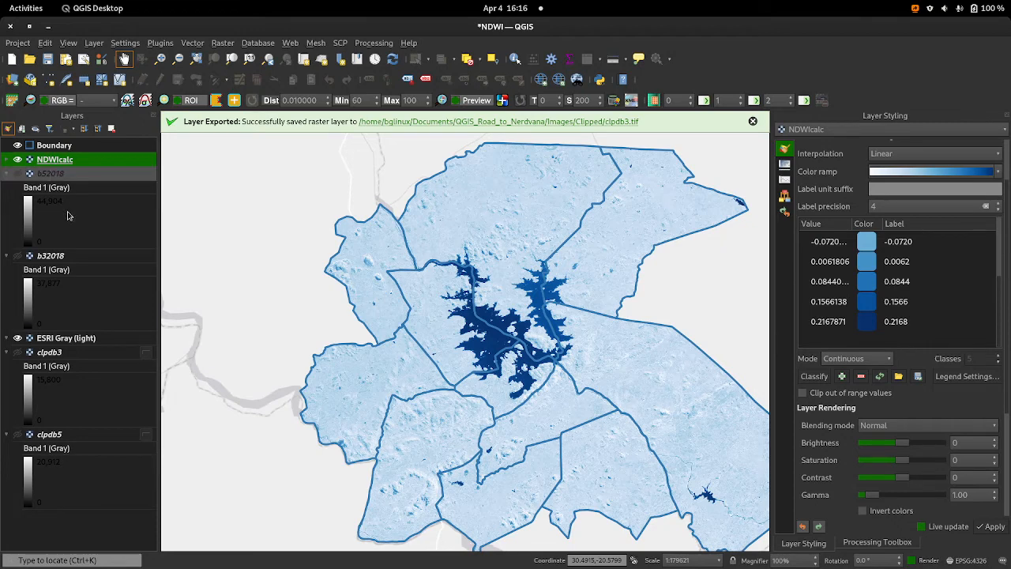
left_click_drag(566, 388, 549, 395)
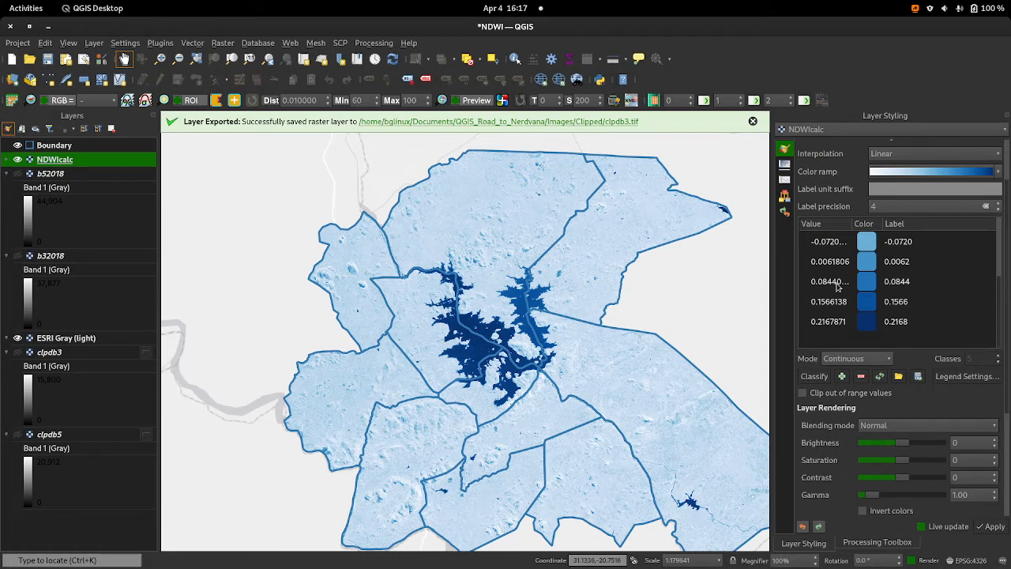
Step: Open the Raster Calculator and briefly check the workflow diagram in drawio
left_click(222, 43)
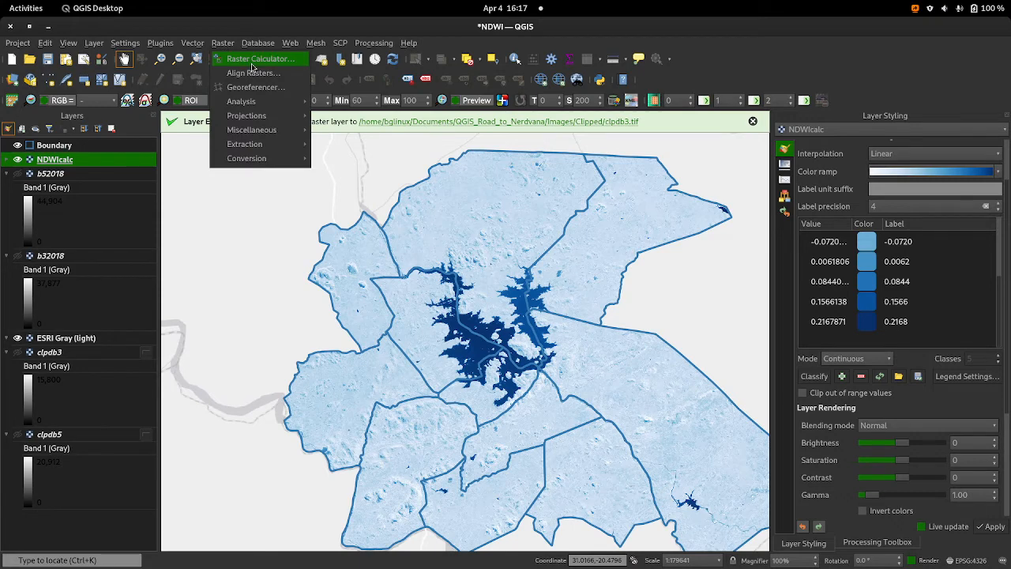
left_click(255, 67)
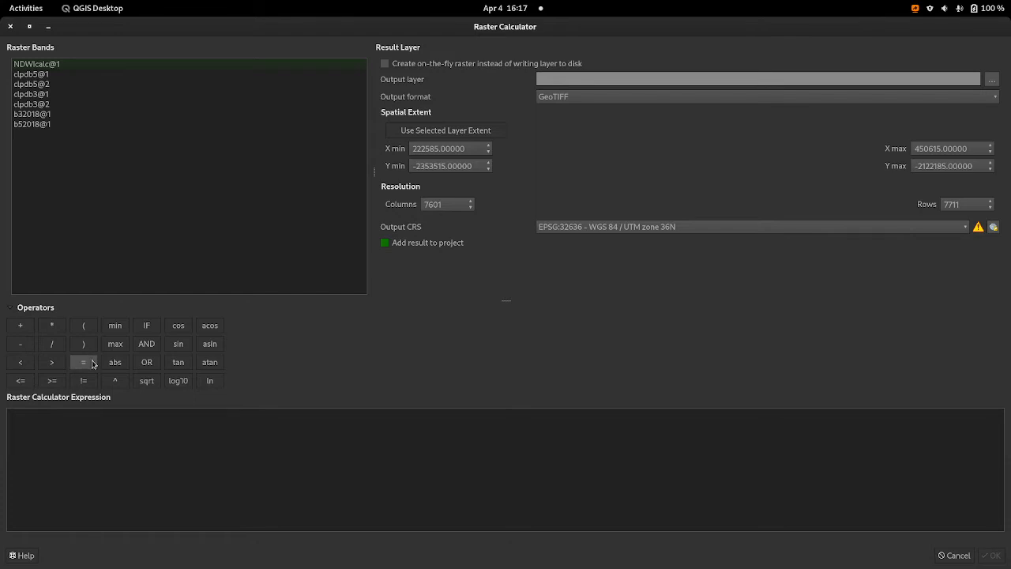
key("alt+Tab")
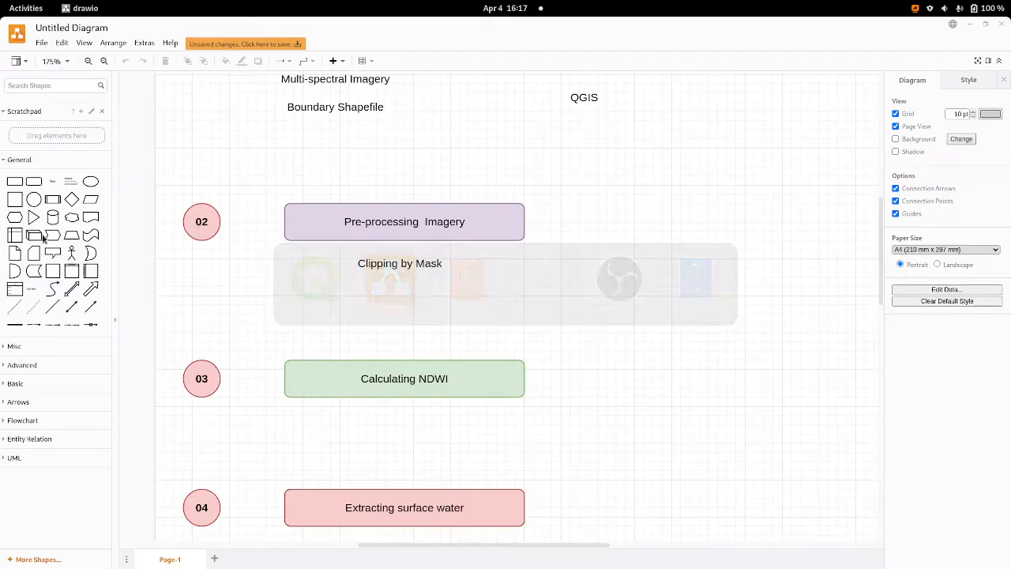
key("alt+Tab")
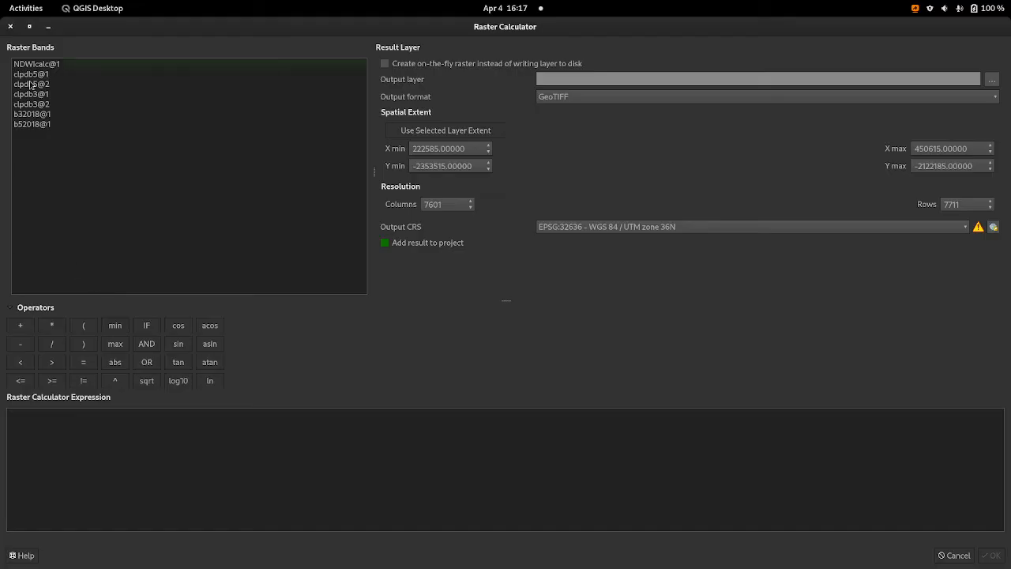
left_click(49, 29)
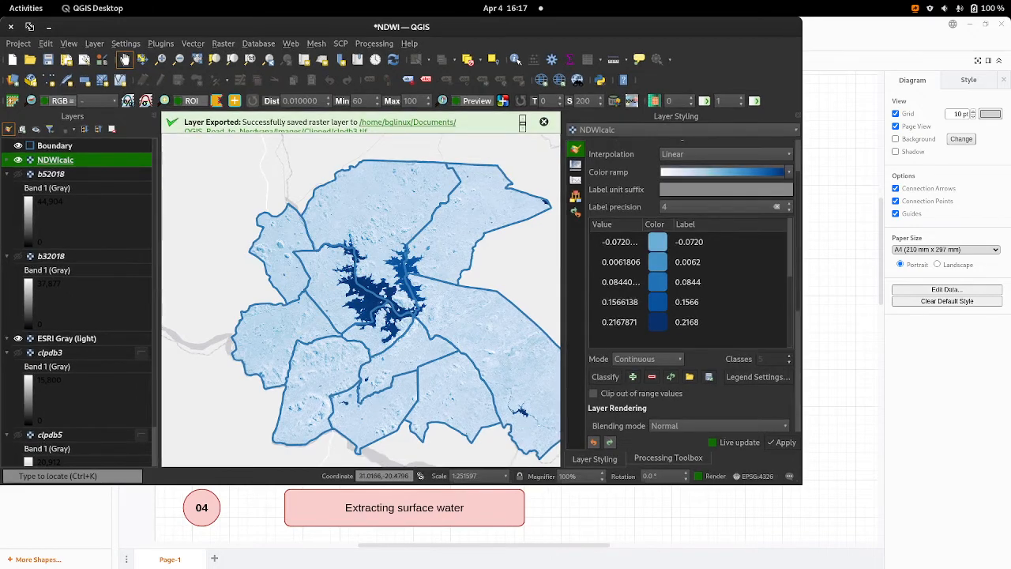
left_click(30, 26)
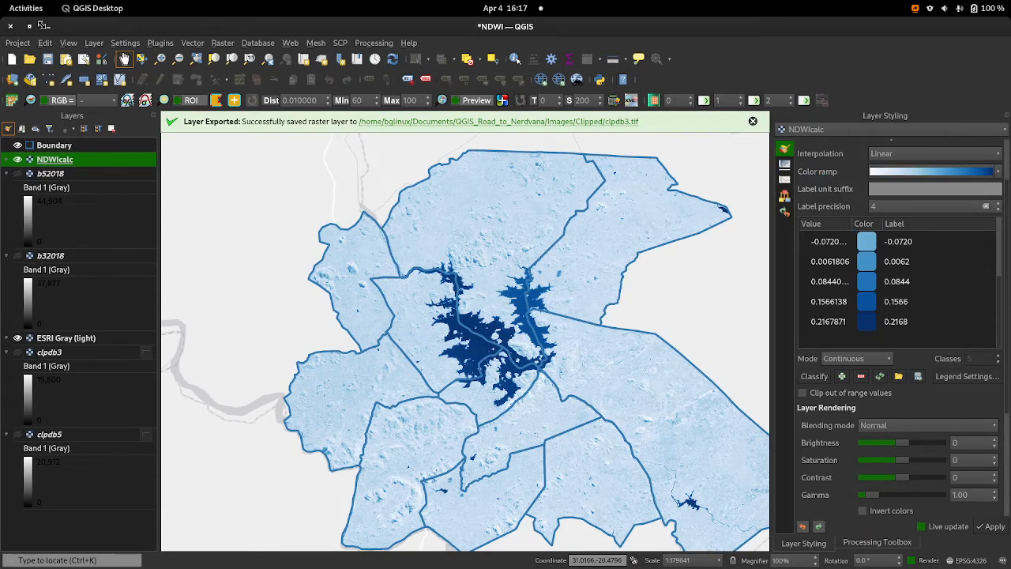
left_click(45, 26)
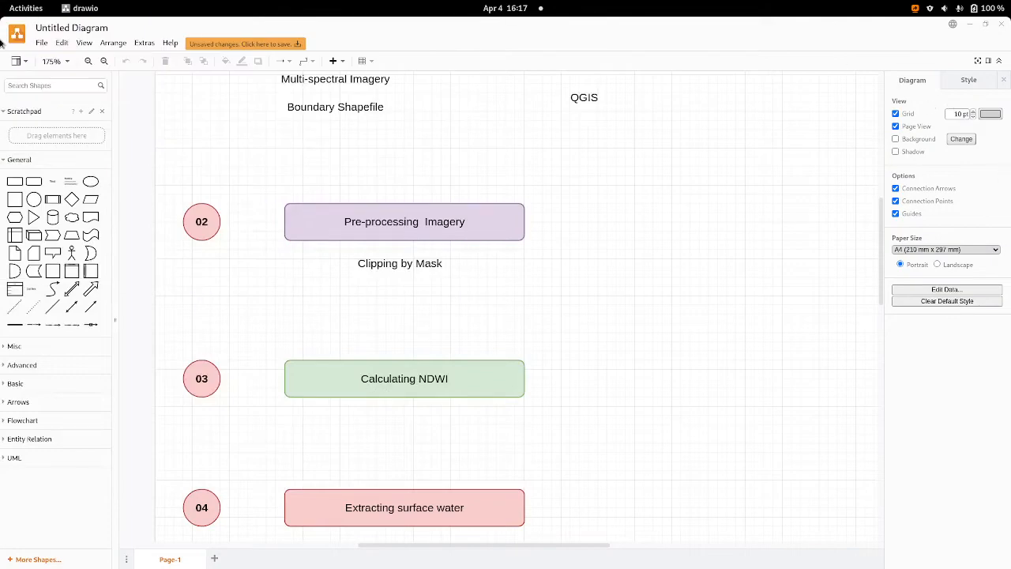
left_click(34, 10)
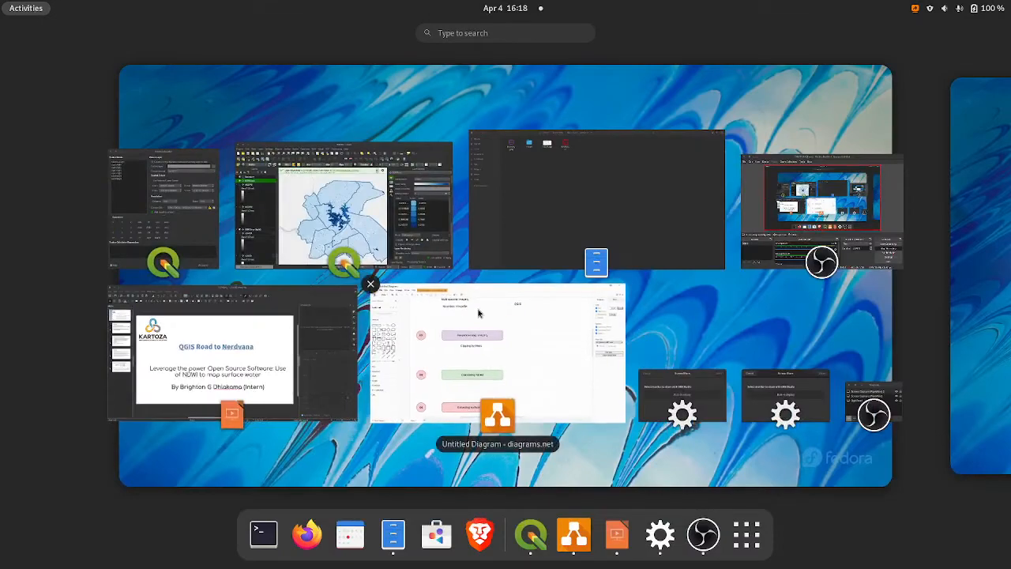
left_click(180, 223)
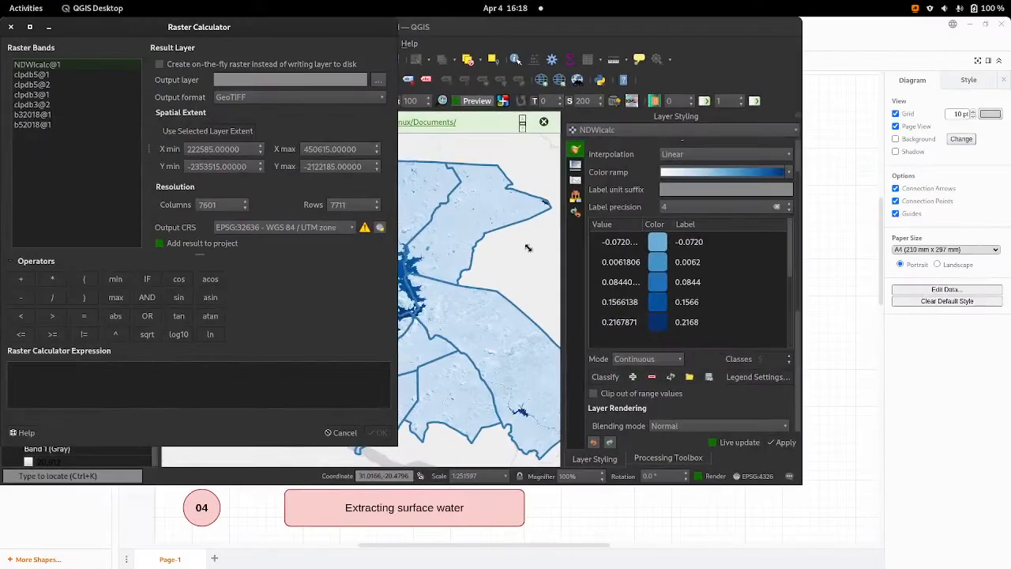
left_click(29, 27)
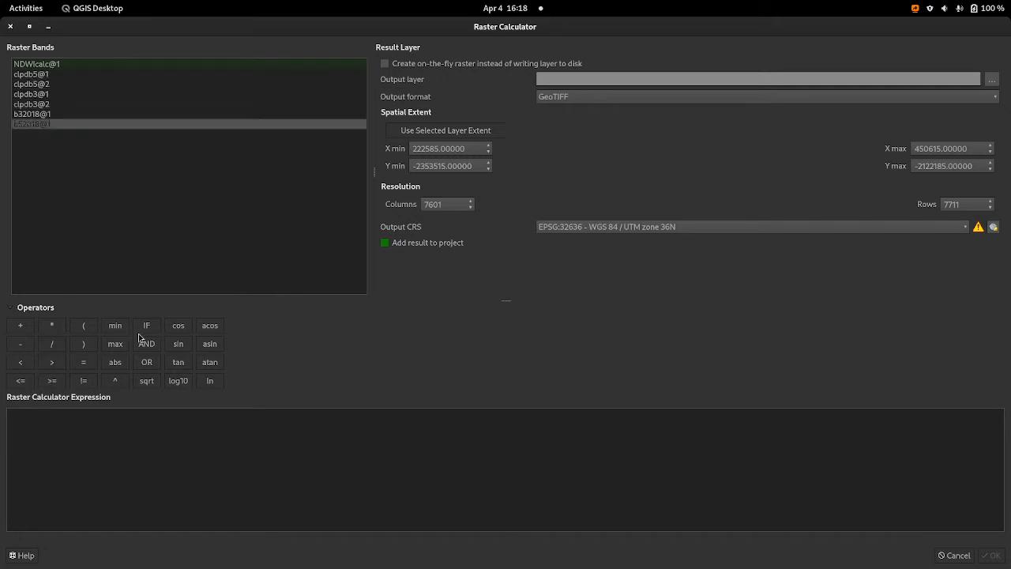
Step: Build the raster calculator expression ( "NDWIcalc@1" > 0.08 ) to isolate the water pixels
left_click(85, 327)
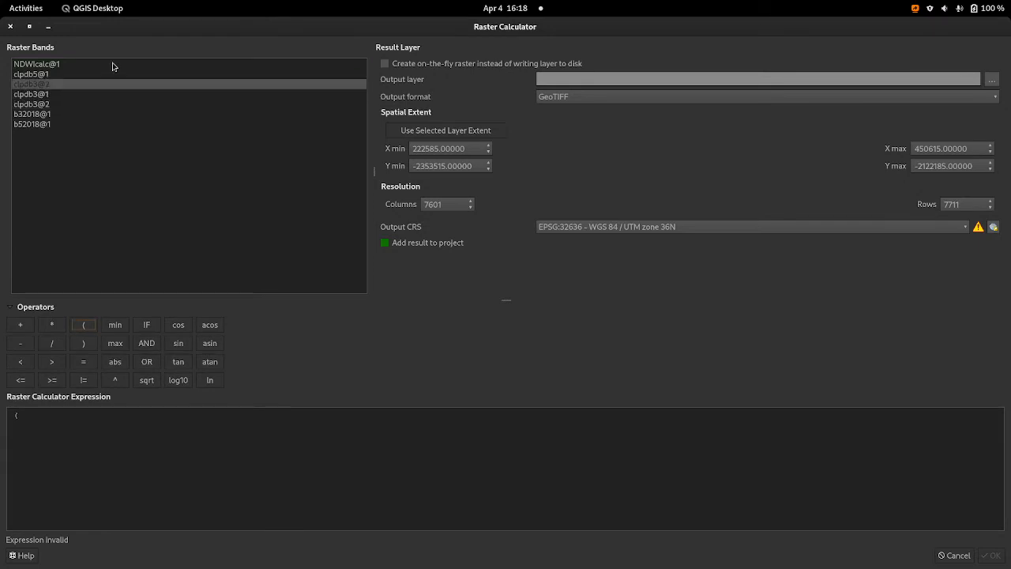
left_click(112, 67)
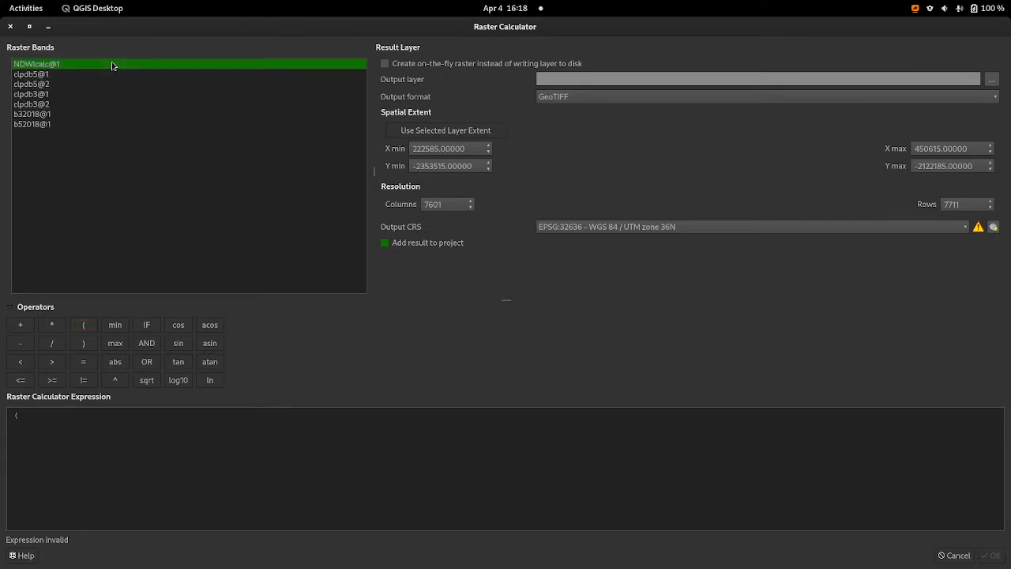
double_click(112, 66)
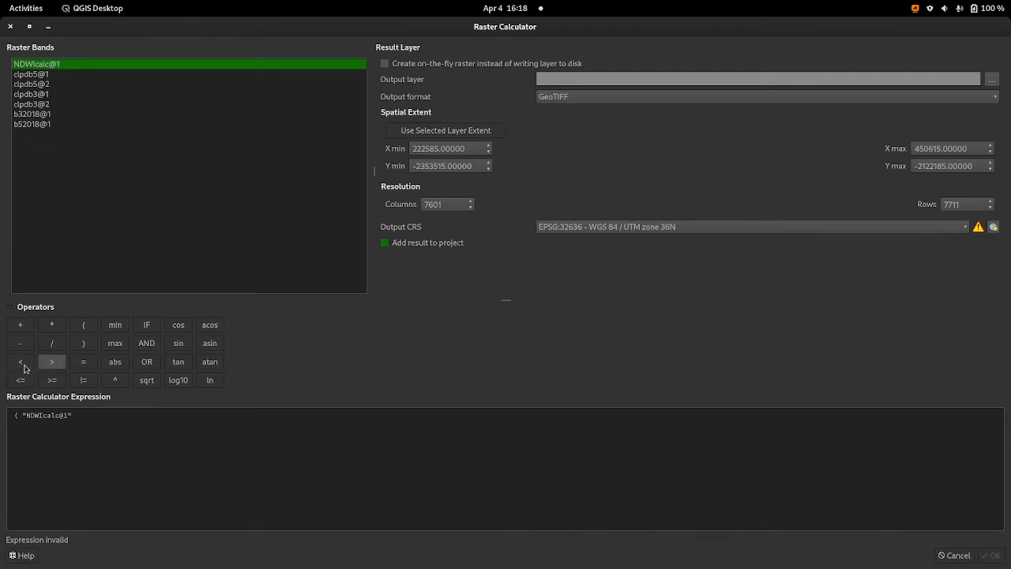
left_click(52, 363)
left_click(52, 364)
left_click(115, 424)
key("BackSpace")
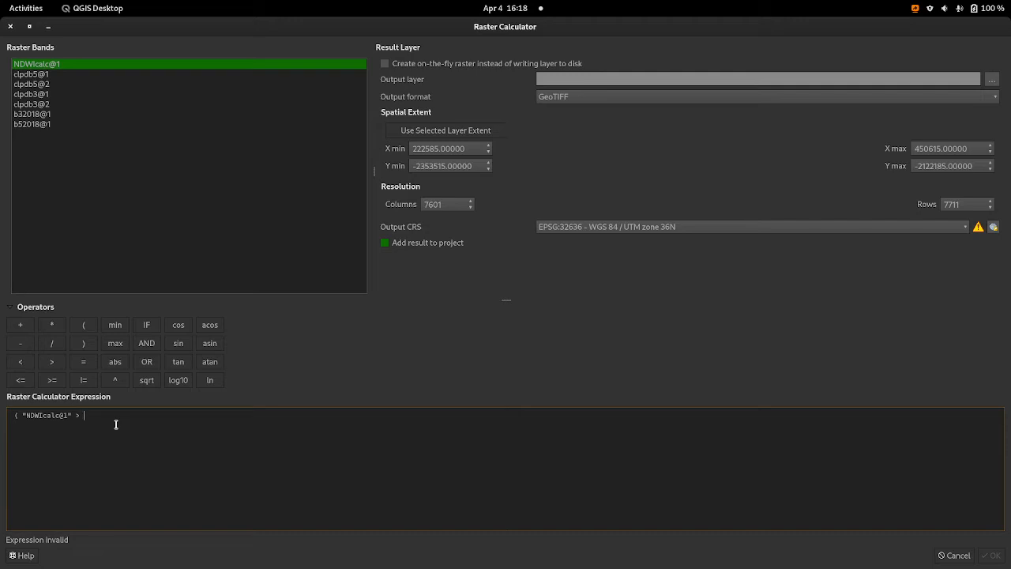
type("0.08")
left_click(90, 349)
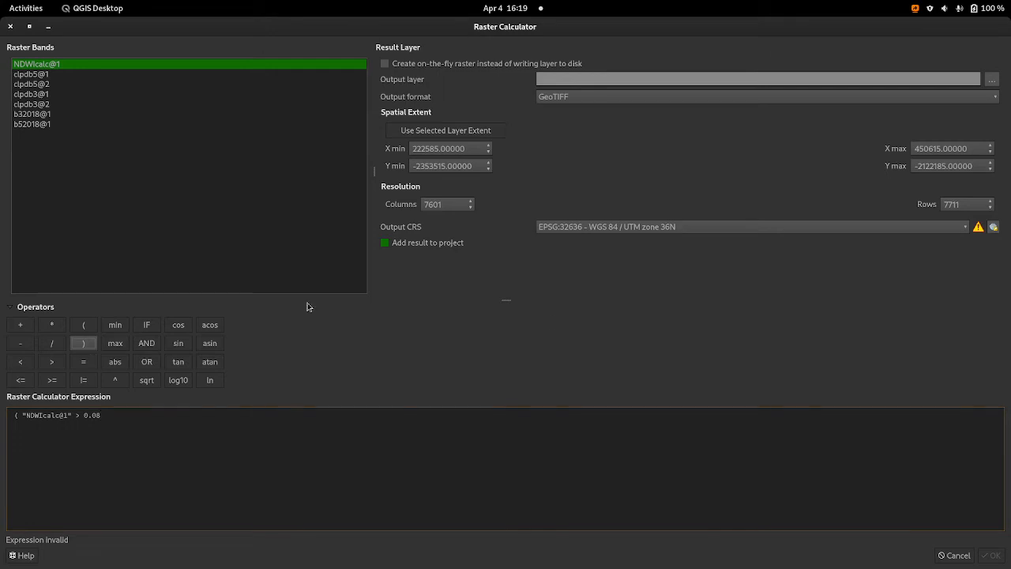
Step: Set the output layer to a file named watersurfaces in the QGIS_Road_to_Nerdvana folder
left_click(558, 77)
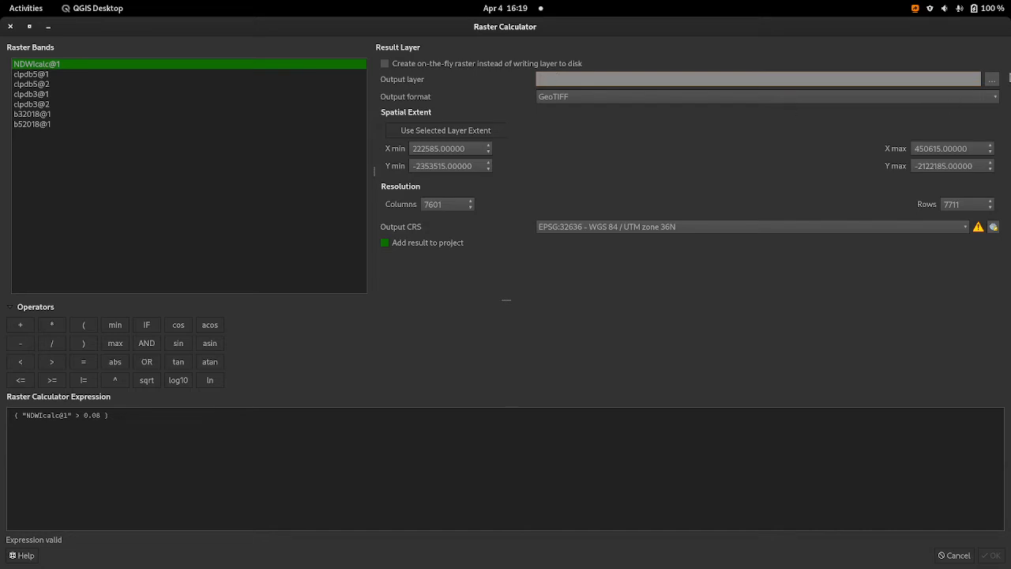
left_click(992, 80)
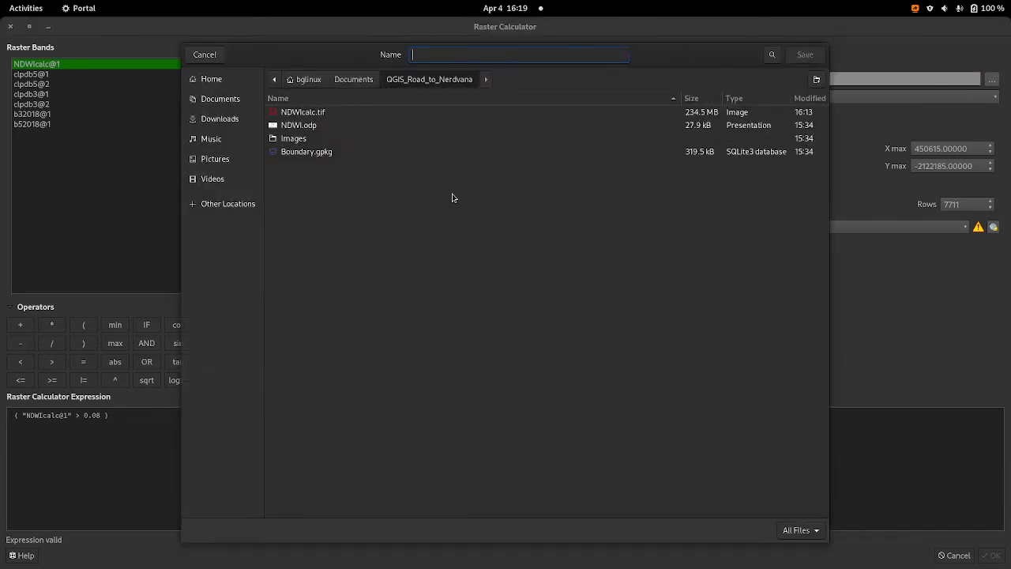
type("wat")
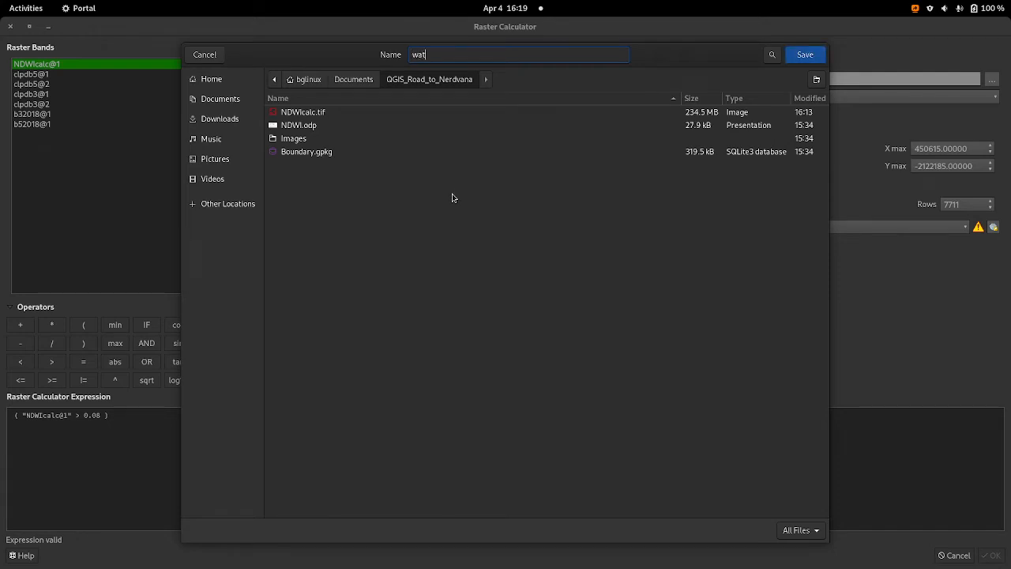
type("w")
key("BackSpace")
type("ersurfaces")
left_click(809, 54)
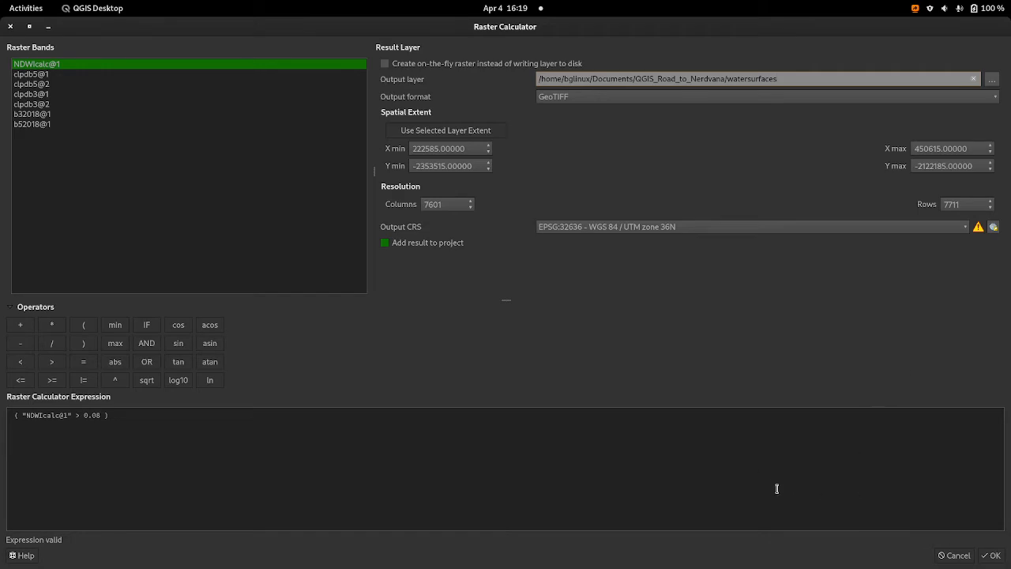
Step: Run the raster calculation and maximize the project window to view the watersurfaces layer on the map
left_click(994, 555)
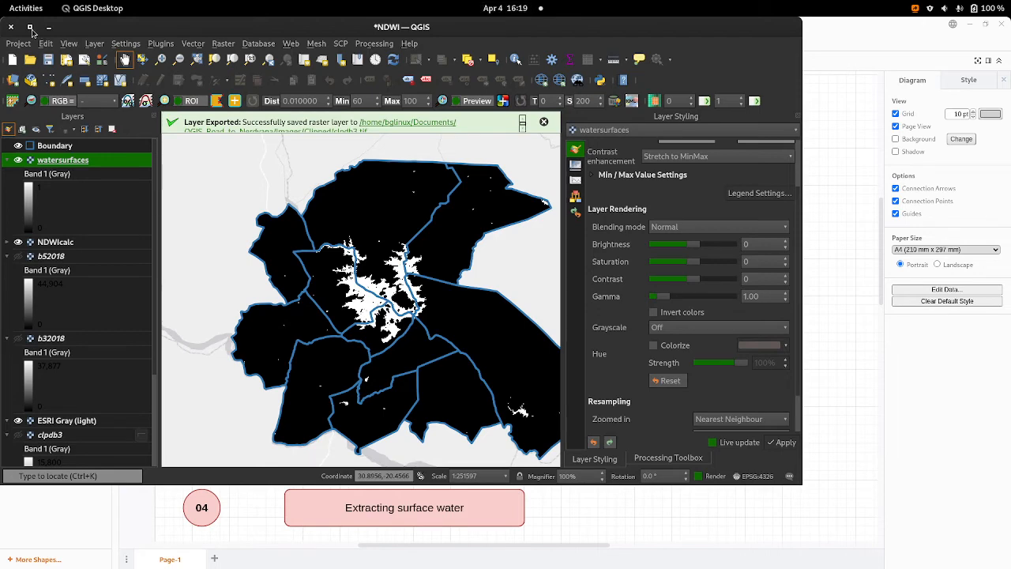
left_click(30, 28)
left_click_drag(594, 381, 545, 366)
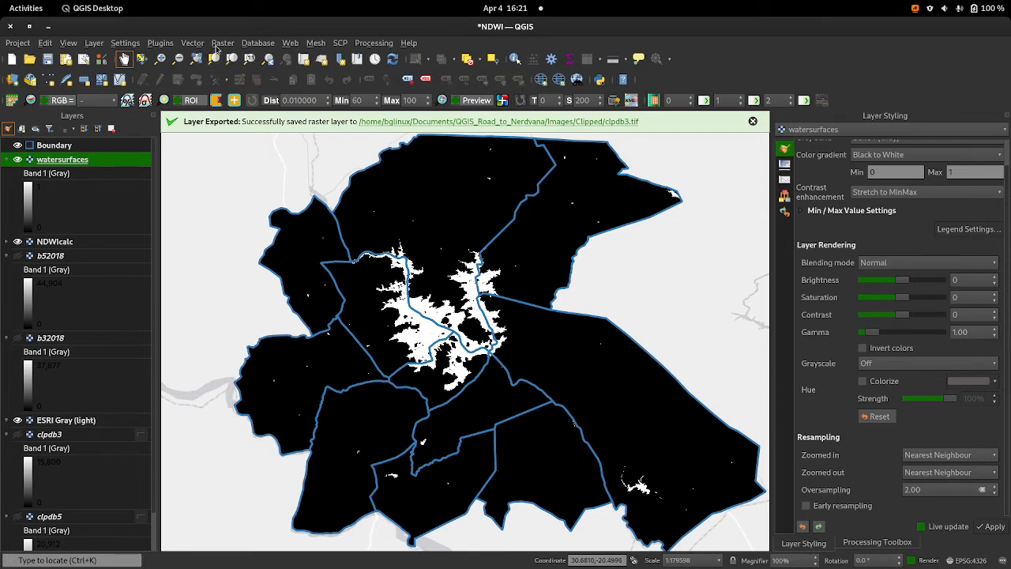
left_click(221, 43)
mouse_move(253, 157)
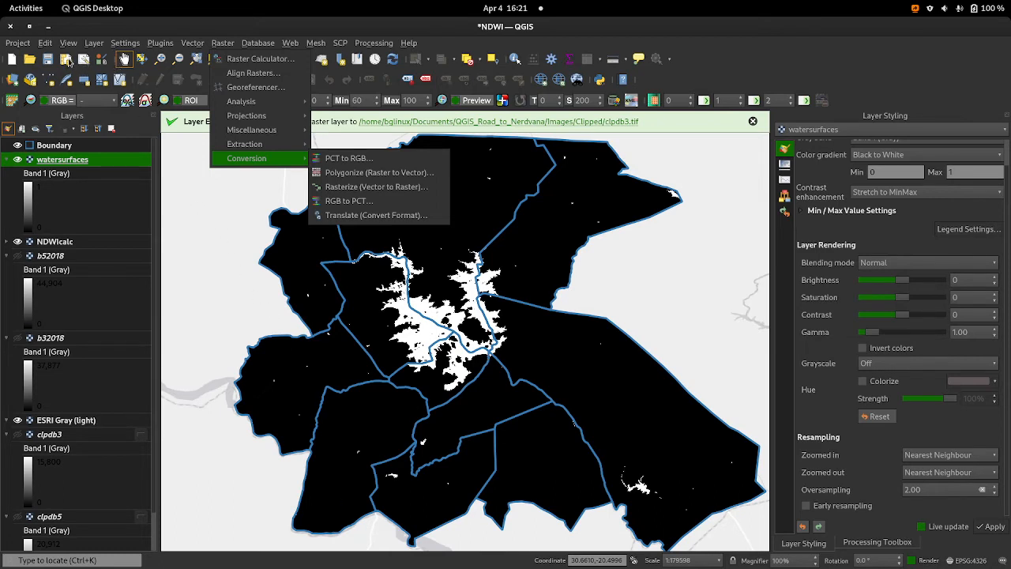
left_click(68, 62)
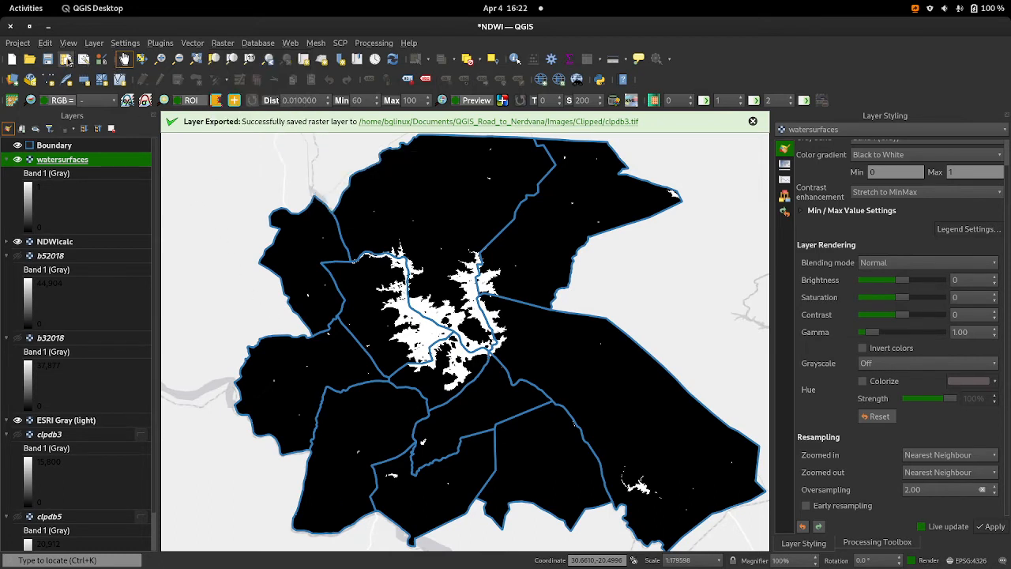
Step: Create a new print layout titled "water surfaces" and maximize its window
left_click(67, 61)
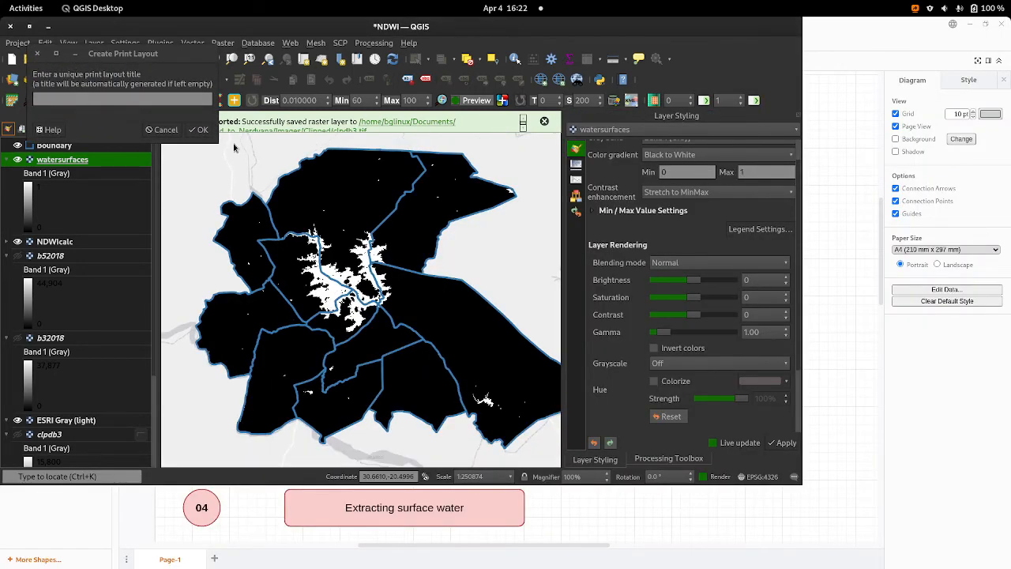
left_click(102, 101)
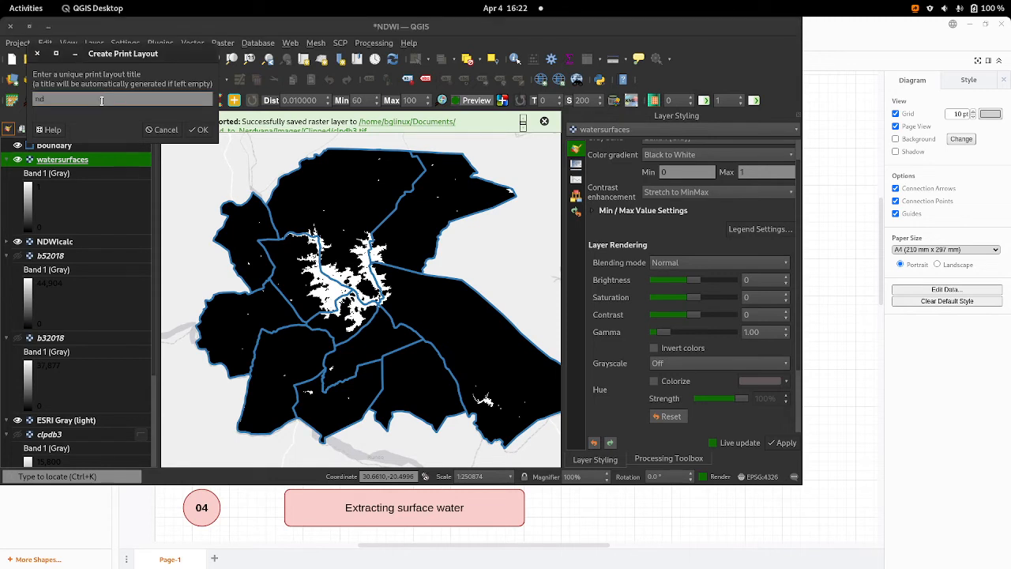
type("ndwim")
key("BackSpace")
key("BackSpace")
key("BackSpace")
left_click(197, 131)
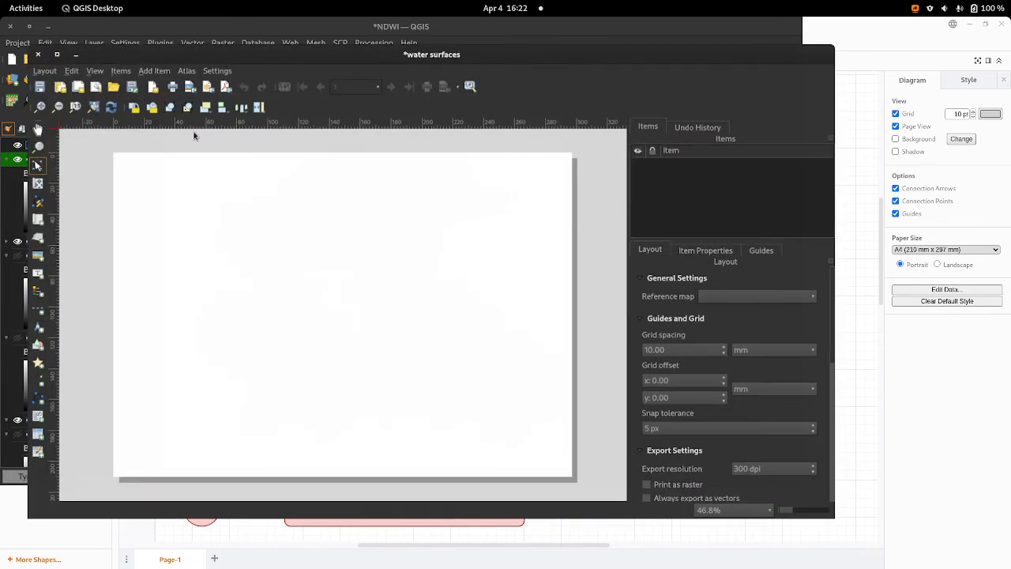
left_click(57, 54)
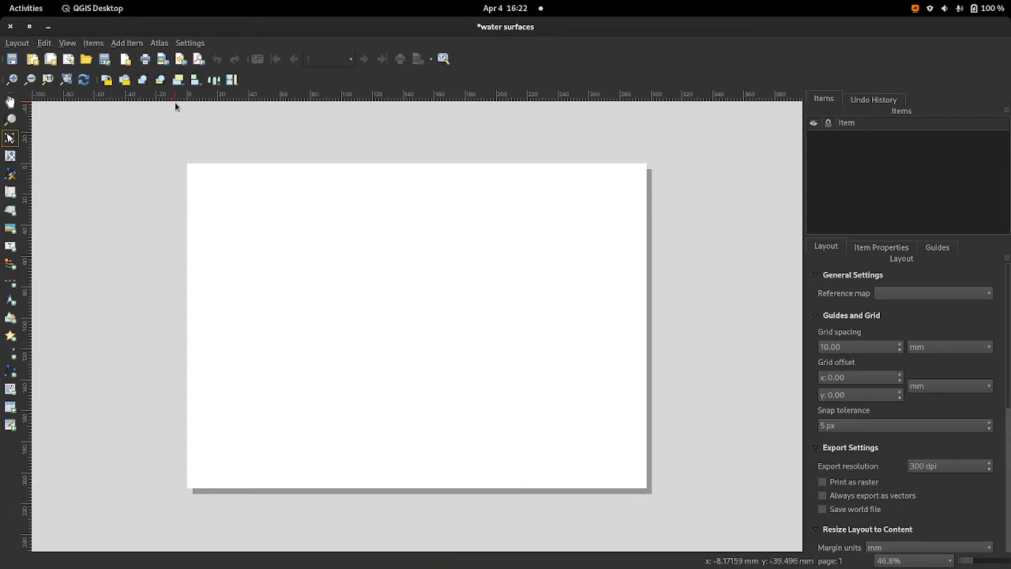
Step: Try to add a map frame nearly filling the blank layout page
scroll(400, 245, "down", 1)
scroll(400, 244, "up", 2)
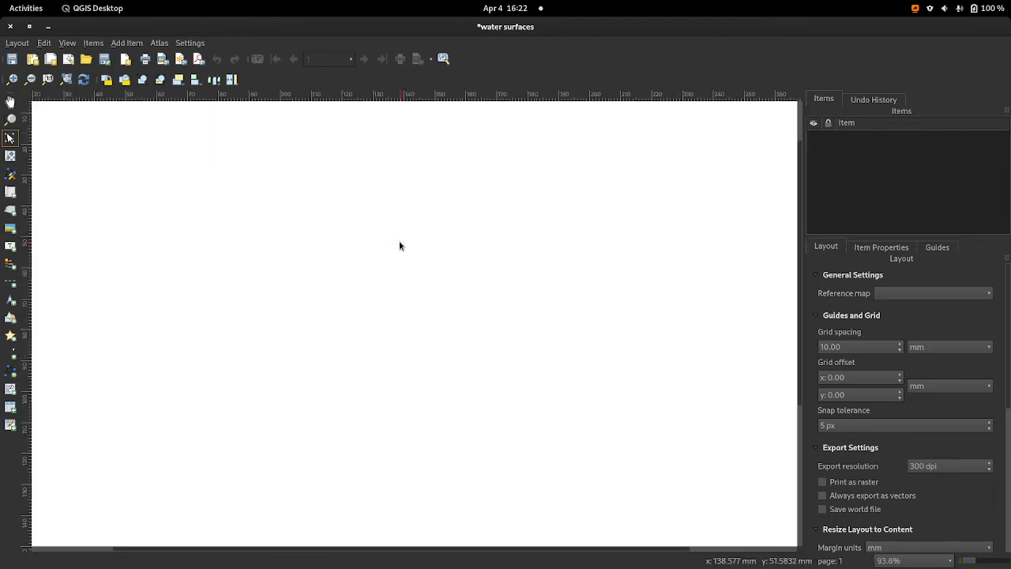
scroll(399, 246, "down", 2)
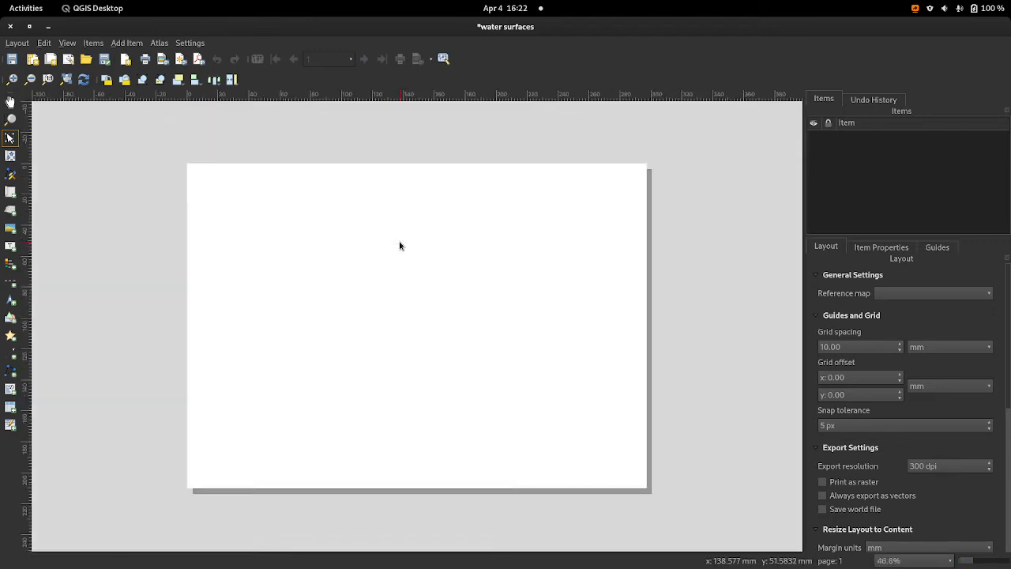
scroll(400, 246, "up", 3)
scroll(399, 246, "down", 2)
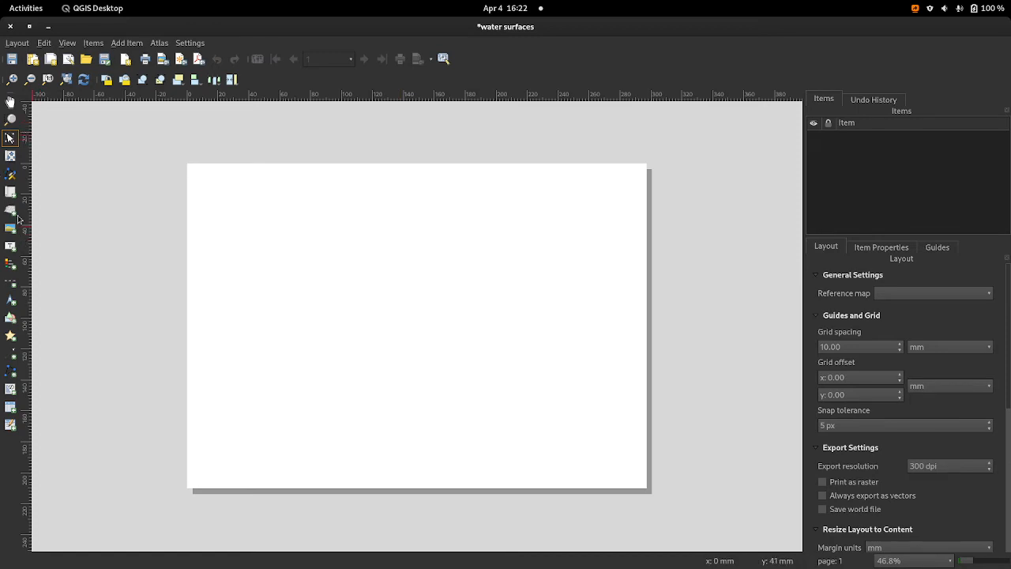
left_click(11, 192)
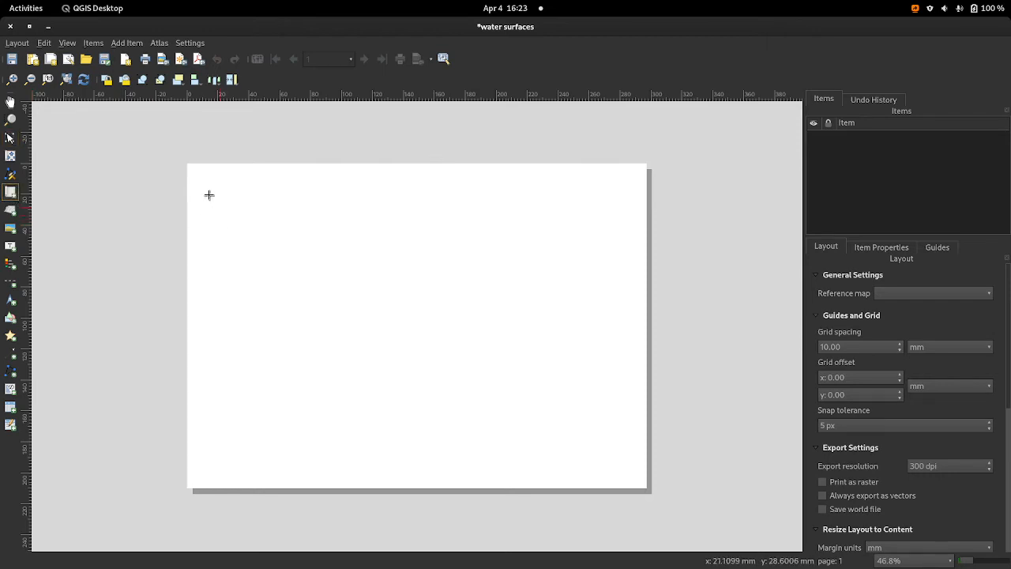
mouse_move(194, 174)
left_mouse_down()
mouse_move(379, 361)
mouse_move(640, 484)
left_mouse_up()
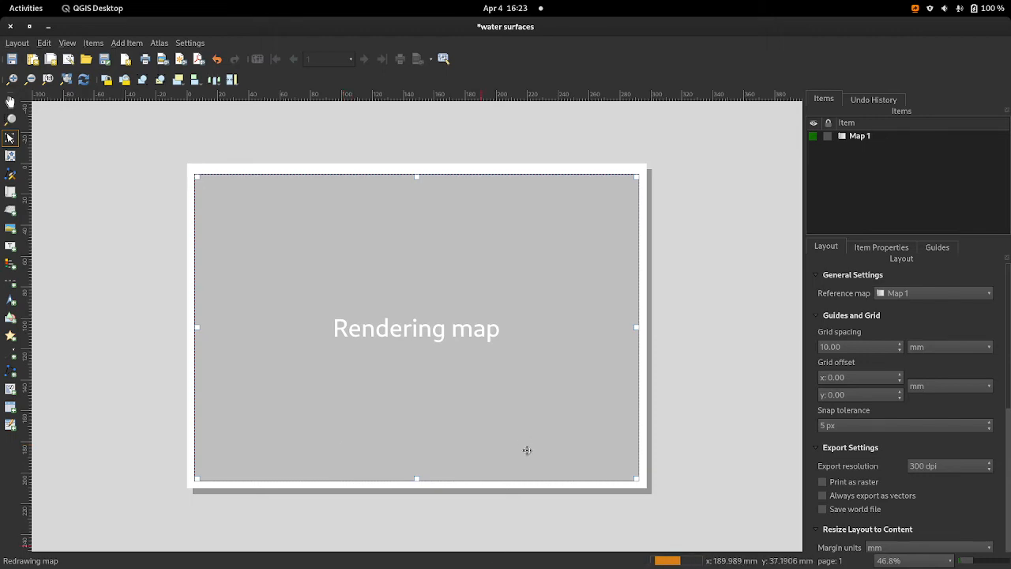
left_click(40, 173)
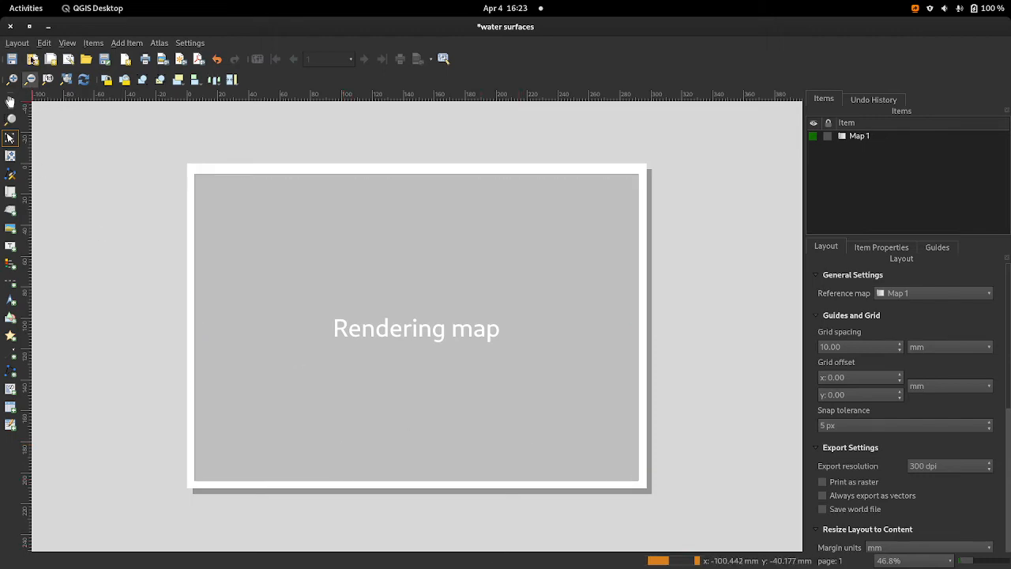
Step: Dismiss the layer export message in the main project window and return to the maximized water surfaces layout
left_click(46, 27)
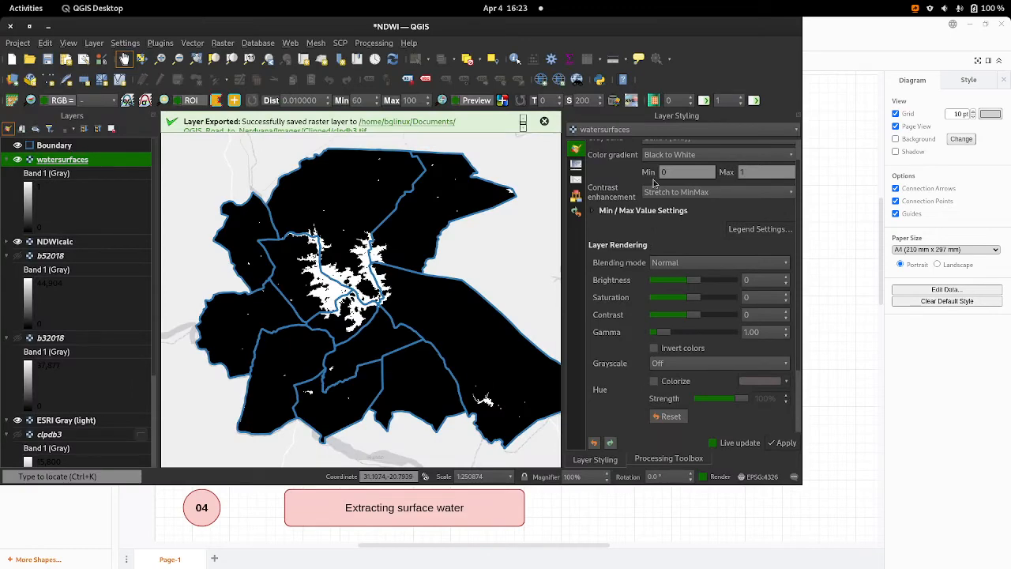
left_click(30, 28)
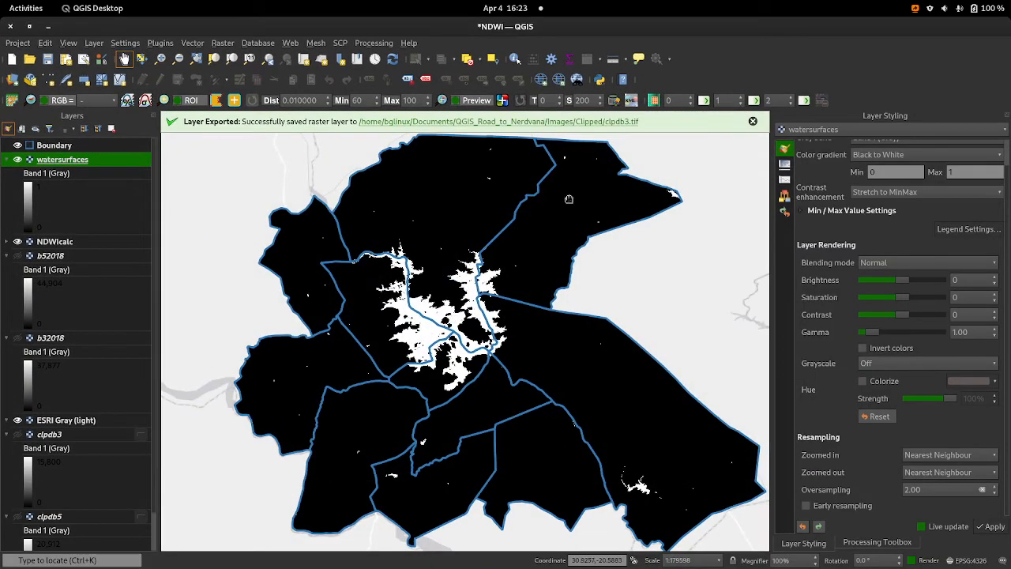
left_click(754, 123)
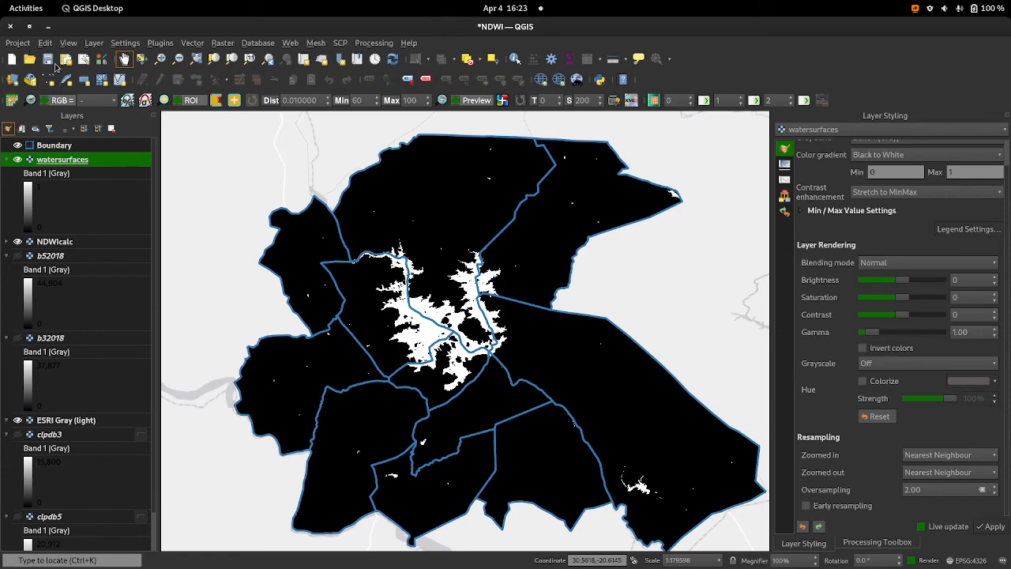
key("alt+Tab")
mouse_move(2, 1)
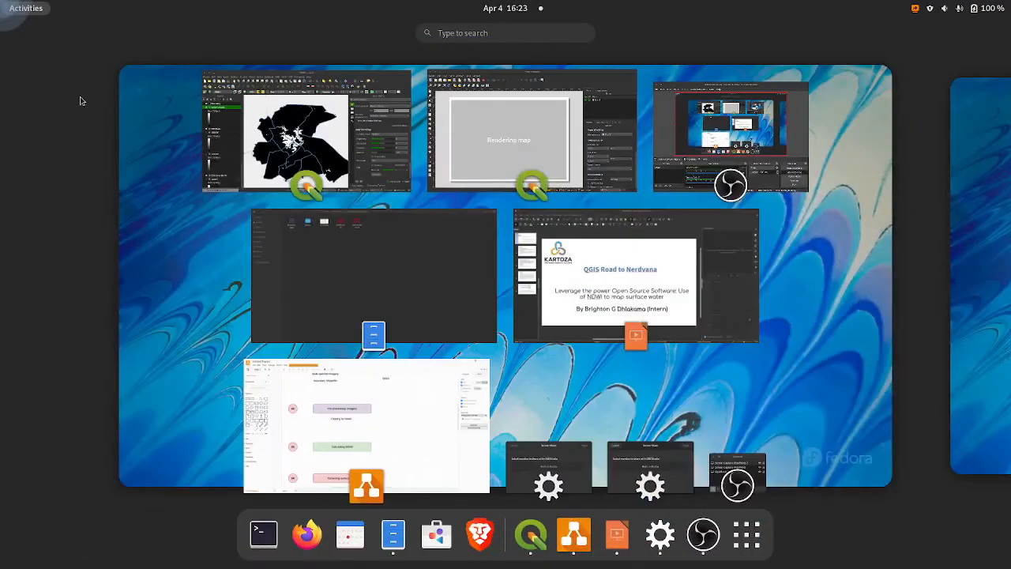
left_click(527, 154)
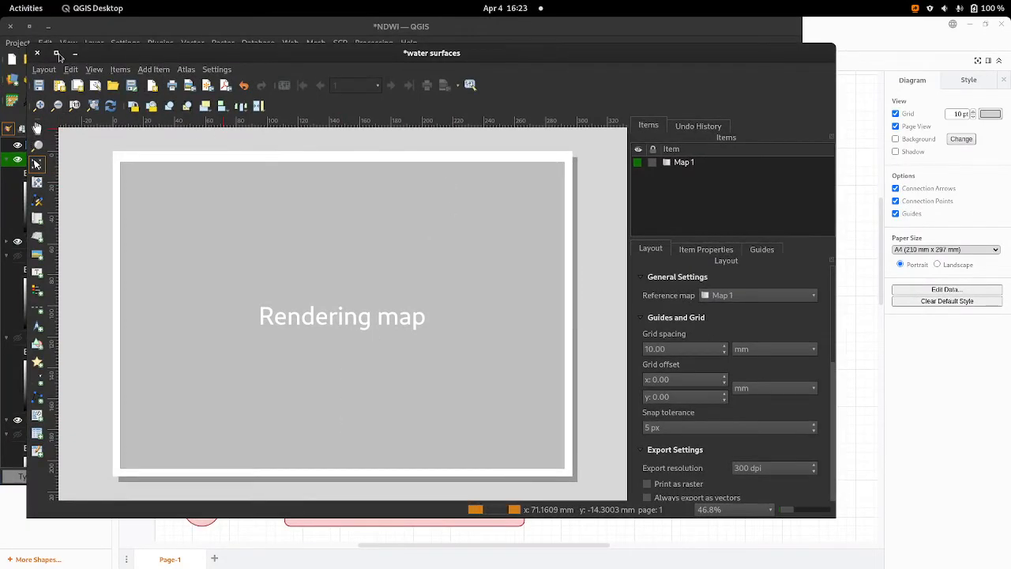
left_click(59, 53)
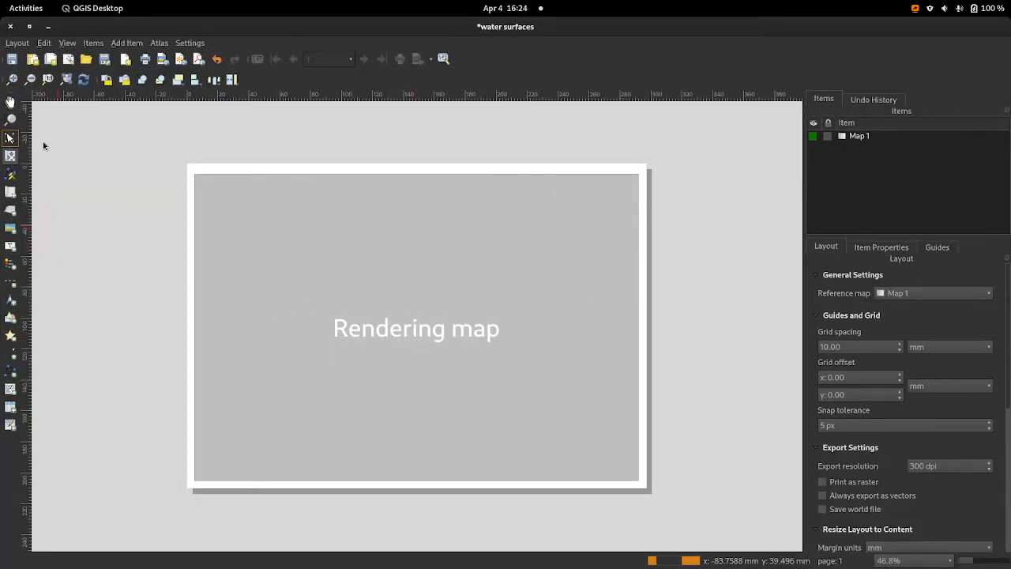
Step: Delete the map frame that is still rendering from the layout page
left_click(521, 288)
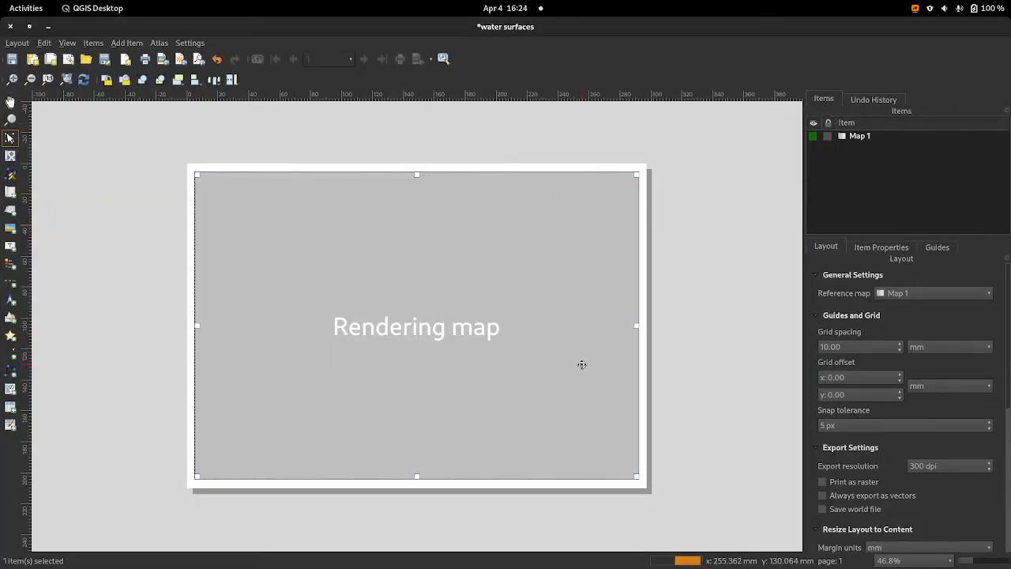
key("Delete")
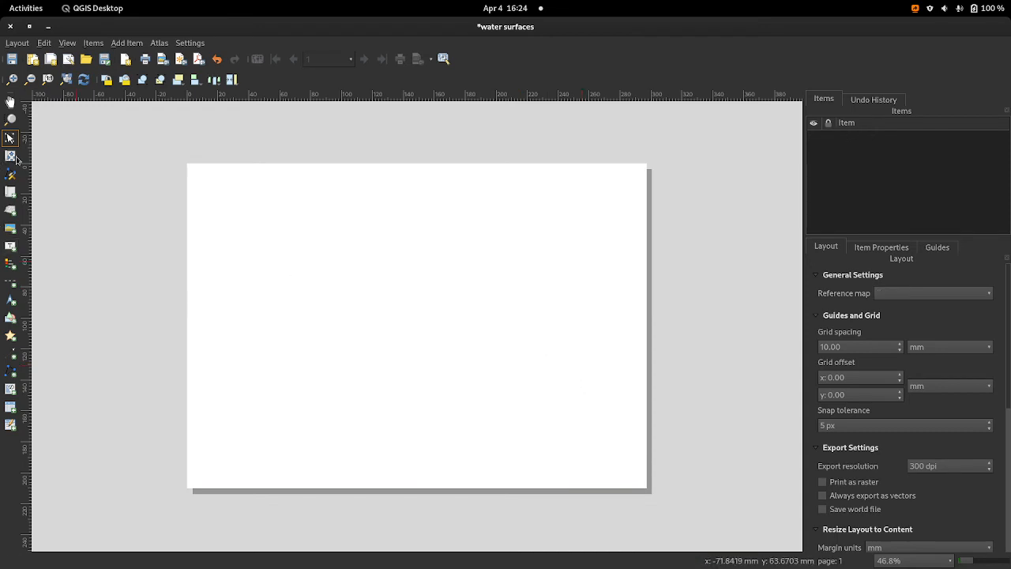
left_click(10, 155)
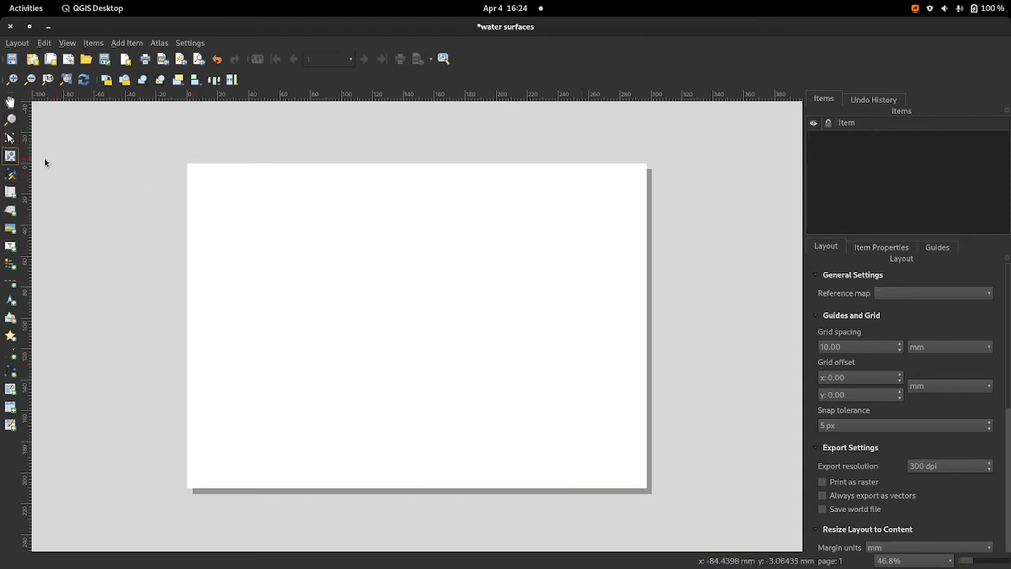
Step: Draw a map frame on the layout page, leaving a narrow margin around it
left_click(10, 191)
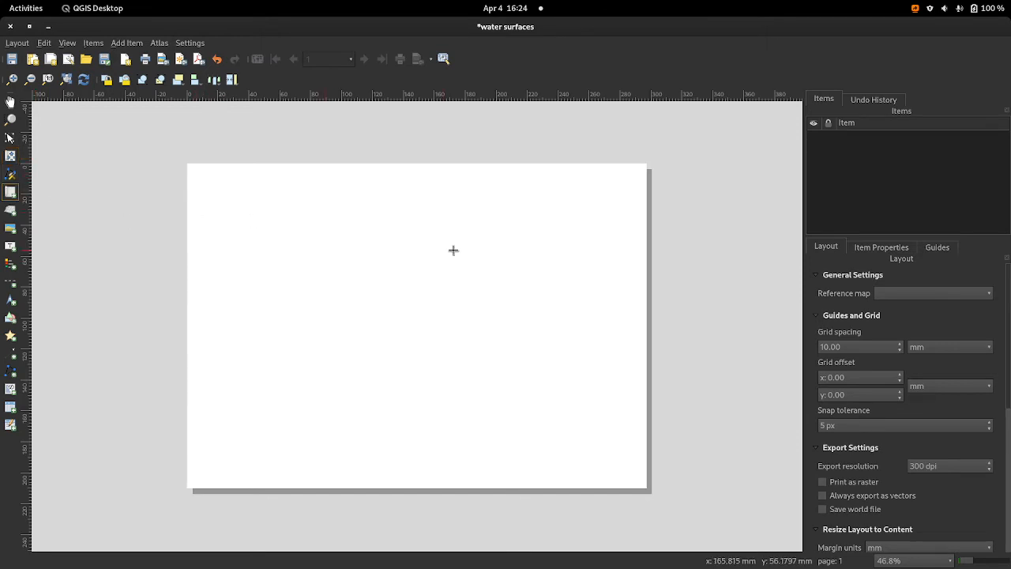
scroll(454, 250, "up", 2)
scroll(454, 251, "up", 1)
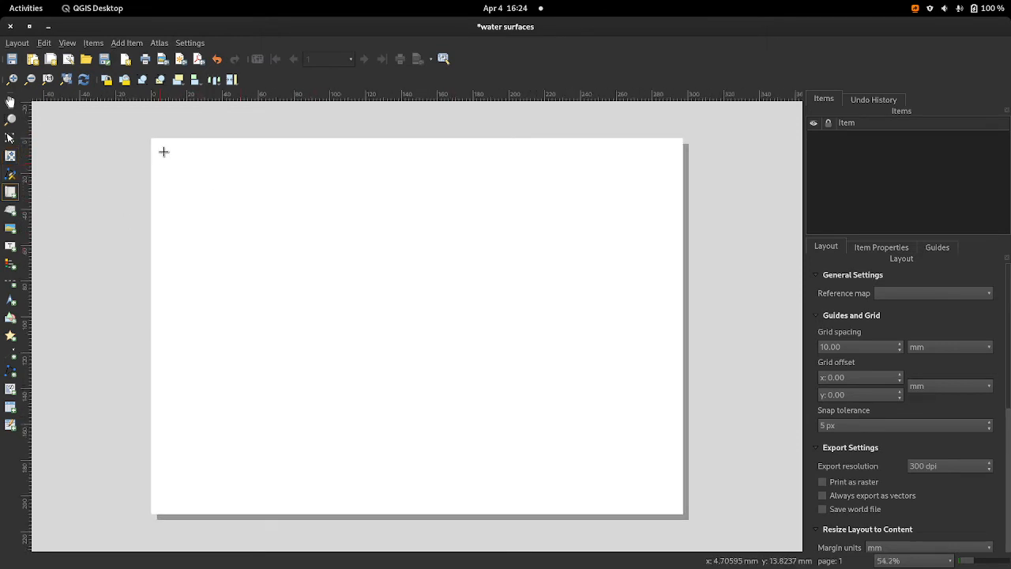
left_click_drag(162, 151, 670, 510)
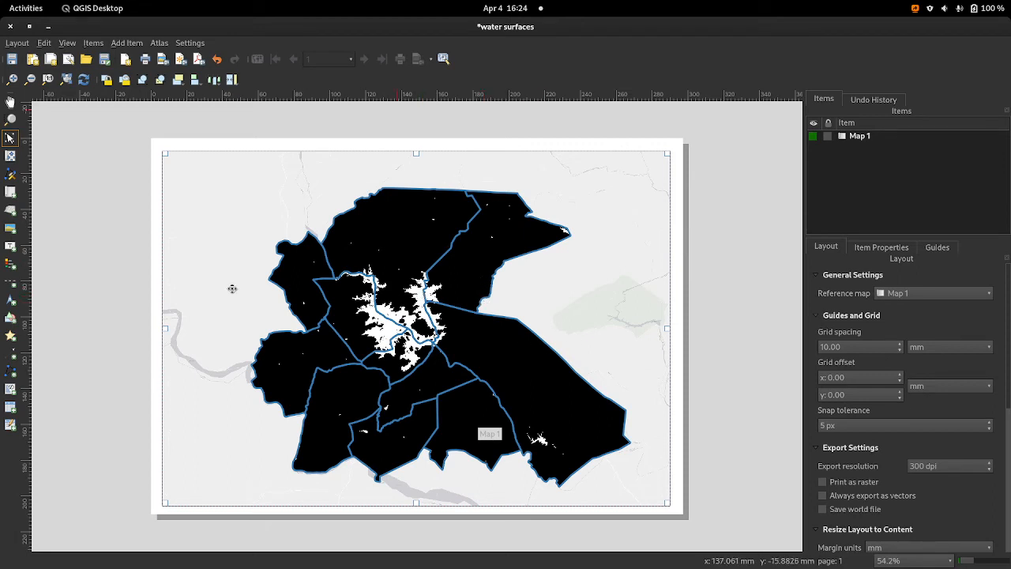
Step: Add a legend over the lower-left corner of the map and open its item properties
left_click(8, 265)
left_click_drag(175, 379, 253, 513)
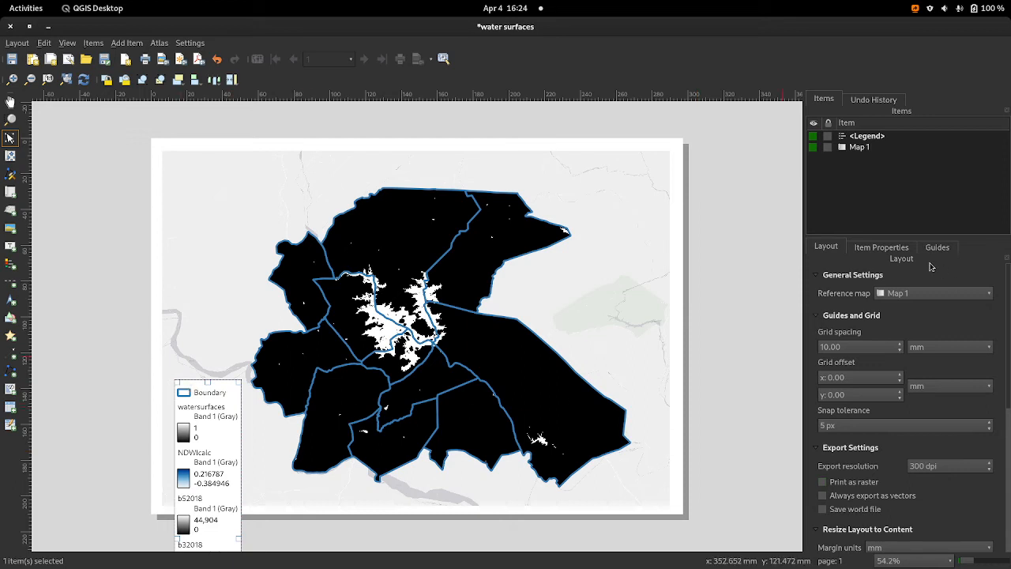
left_click(904, 251)
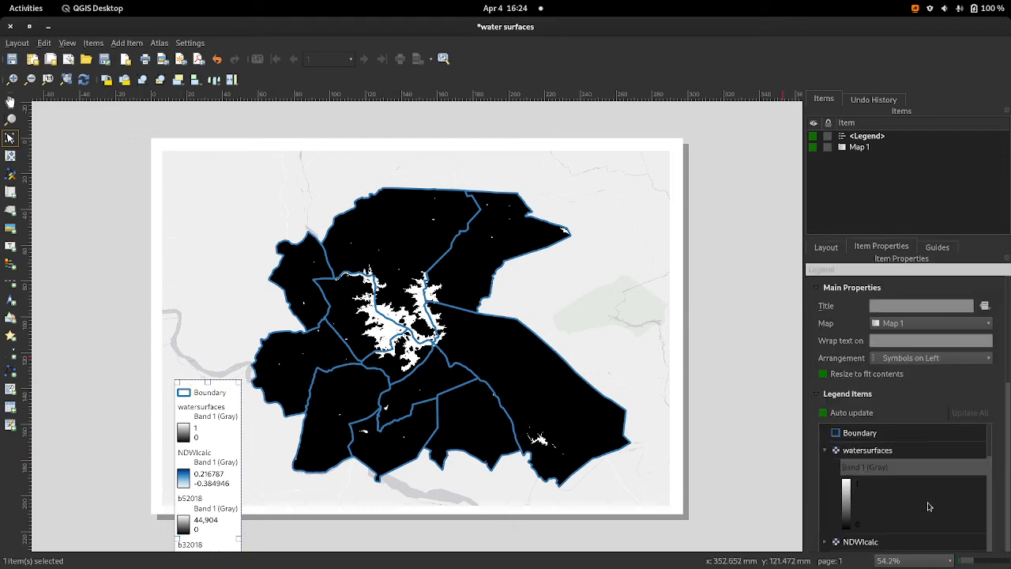
Step: Turn off auto update for the legend items so the entries can be edited manually
scroll(900, 468, "down", 3)
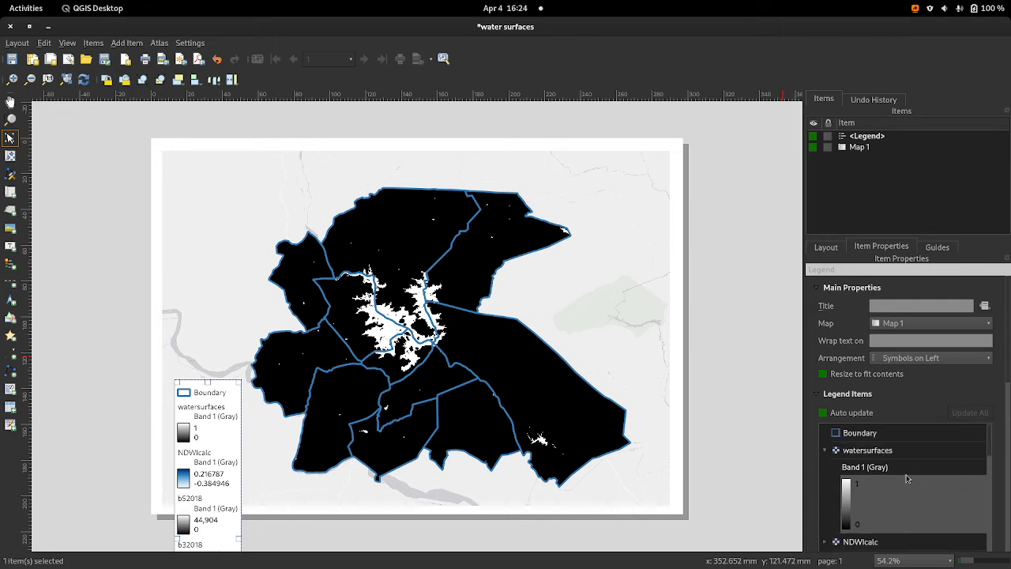
left_click(895, 448)
scroll(893, 458, "down", 5)
scroll(891, 461, "down", 3)
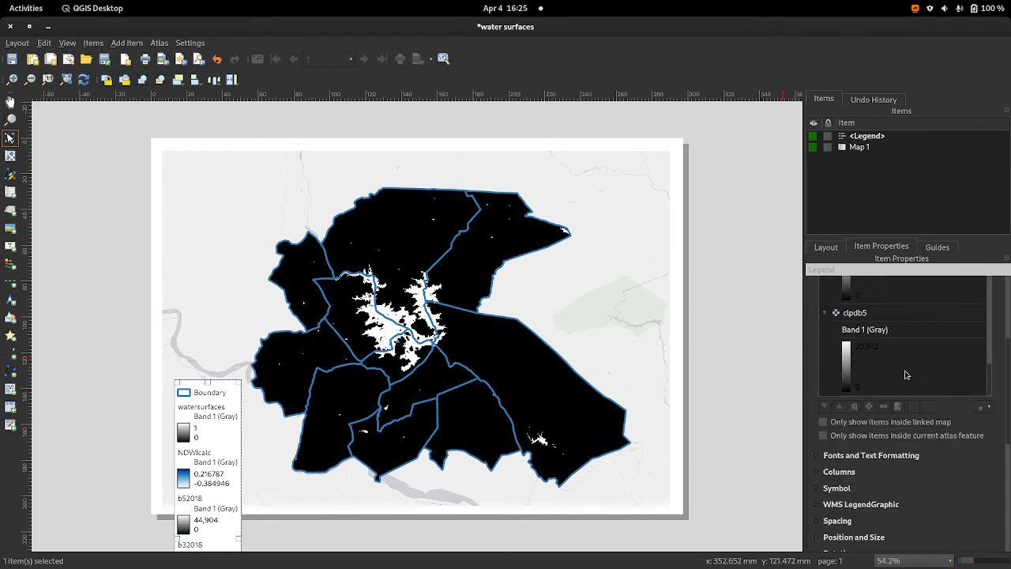
left_click(861, 317, "shift")
scroll(829, 416, "up", 8)
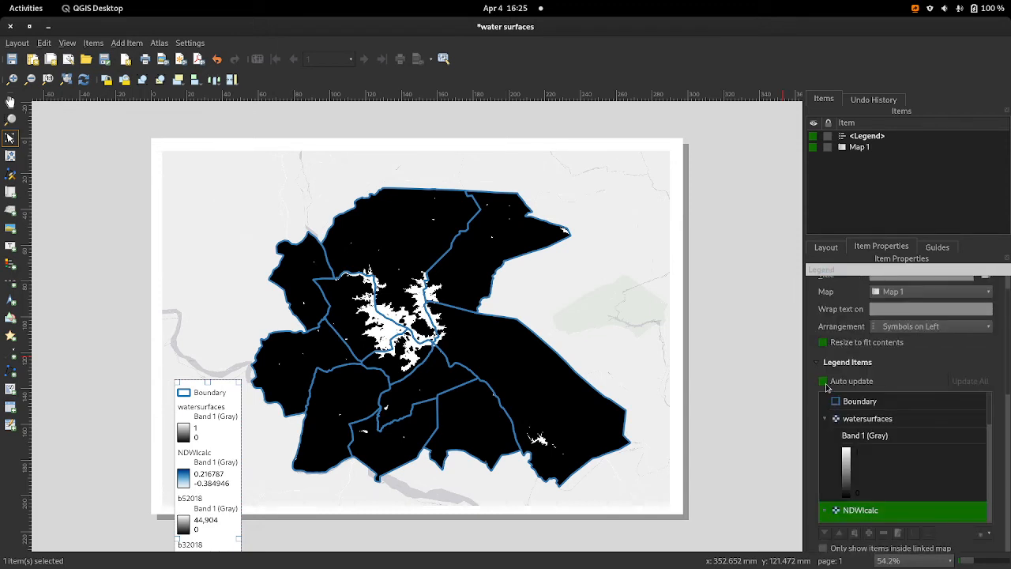
left_click(826, 386)
scroll(916, 450, "down", 2)
scroll(880, 474, "up", 3)
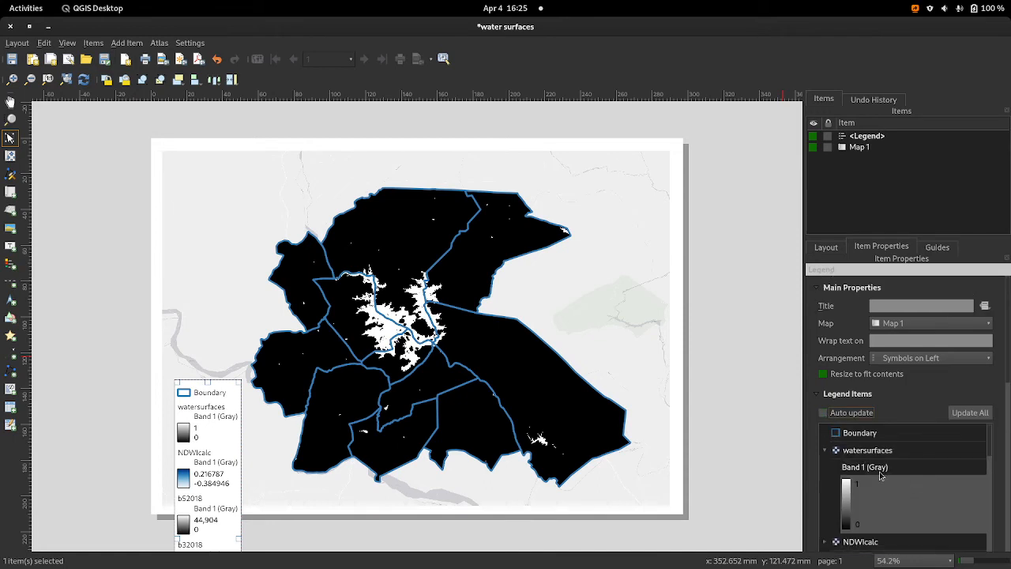
Step: Remove b32018 and all the entries below it, down to clpdb5, from the legend items
scroll(849, 479, "down", 5)
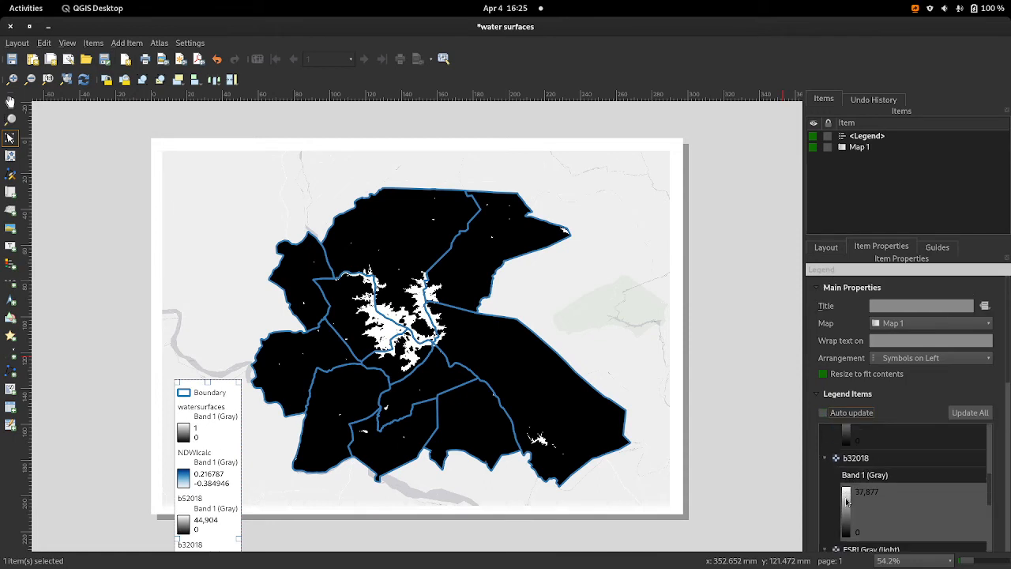
left_click(857, 471)
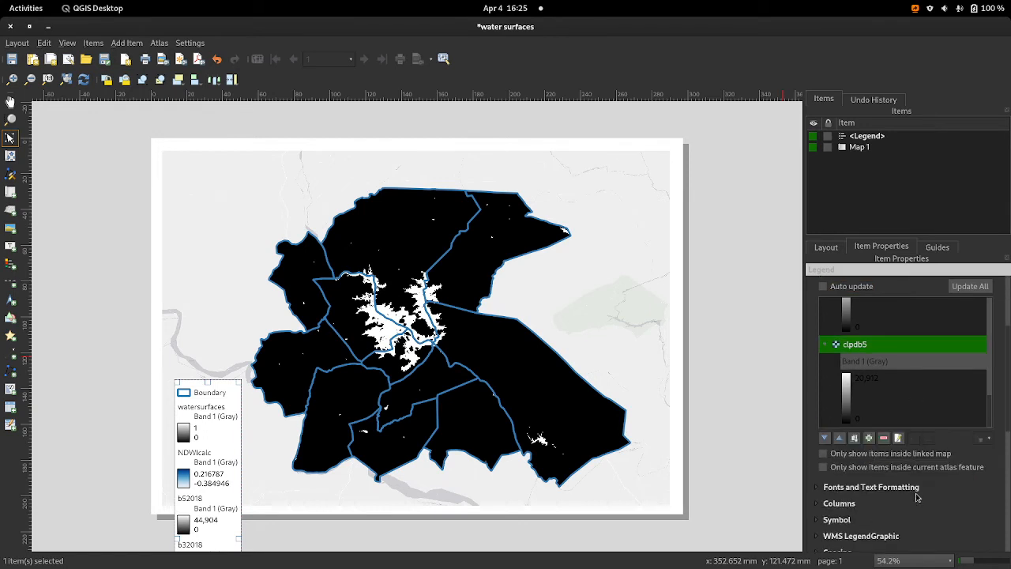
scroll(892, 395, "down", 3)
scroll(893, 360, "down", 2)
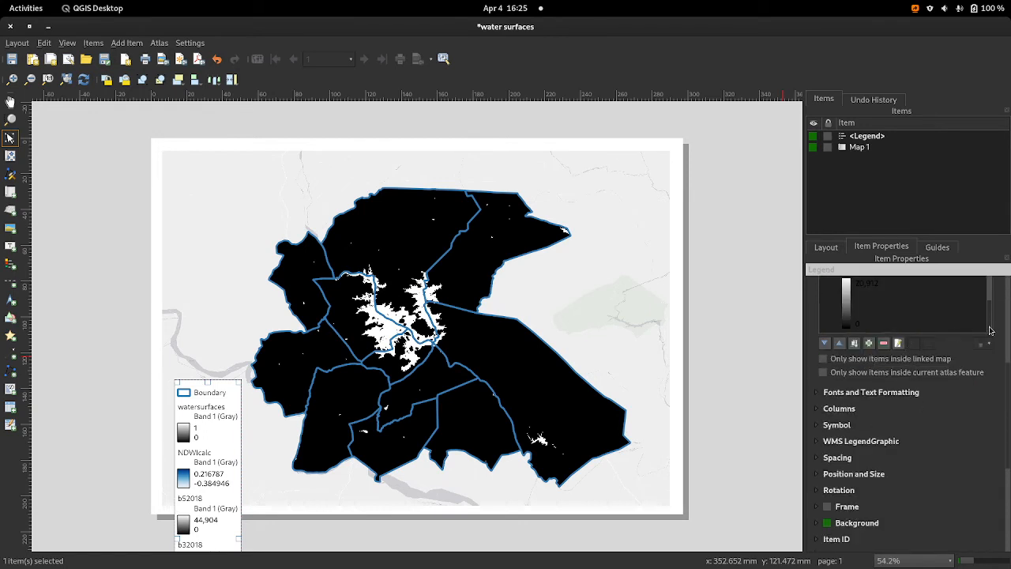
scroll(898, 333, "up", 2)
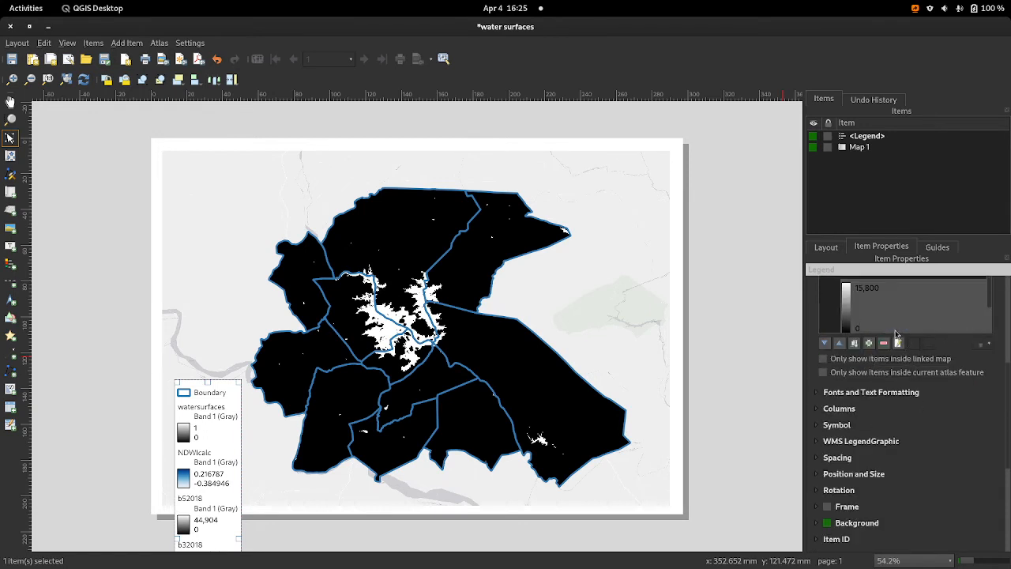
scroll(887, 308, "down", 1)
scroll(878, 460, "up", 3)
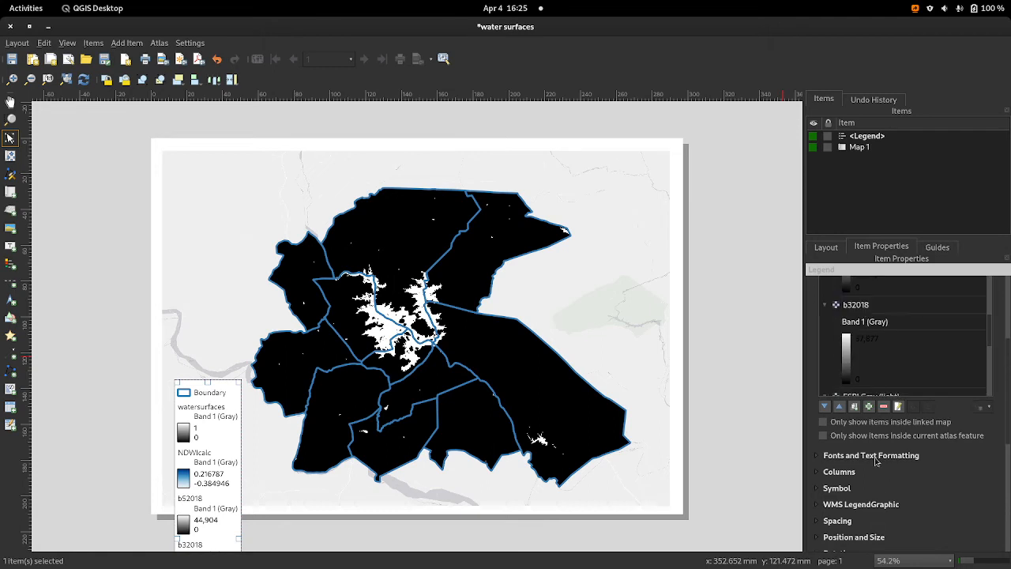
left_click(863, 368)
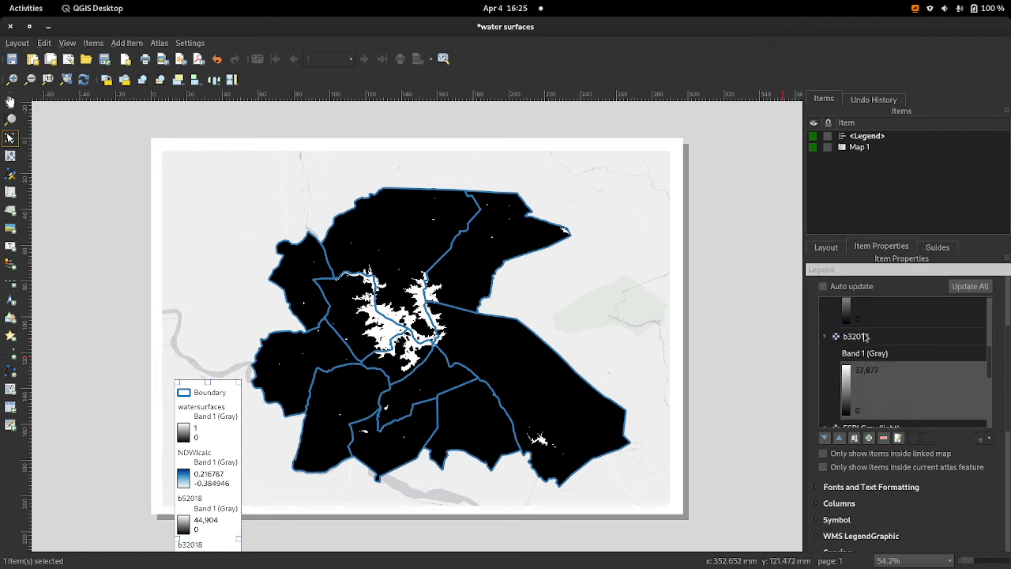
left_click(865, 334)
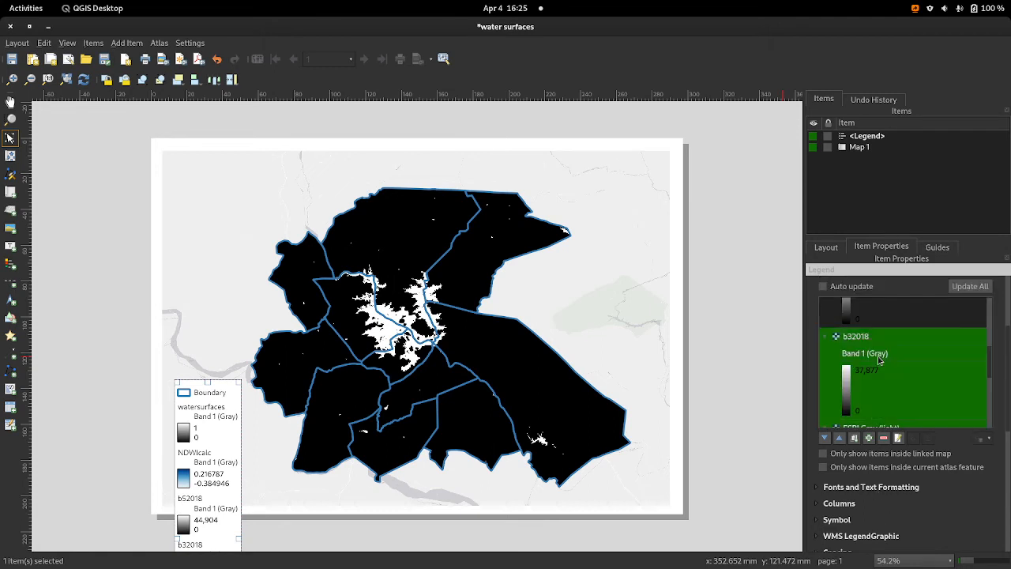
left_click(884, 438)
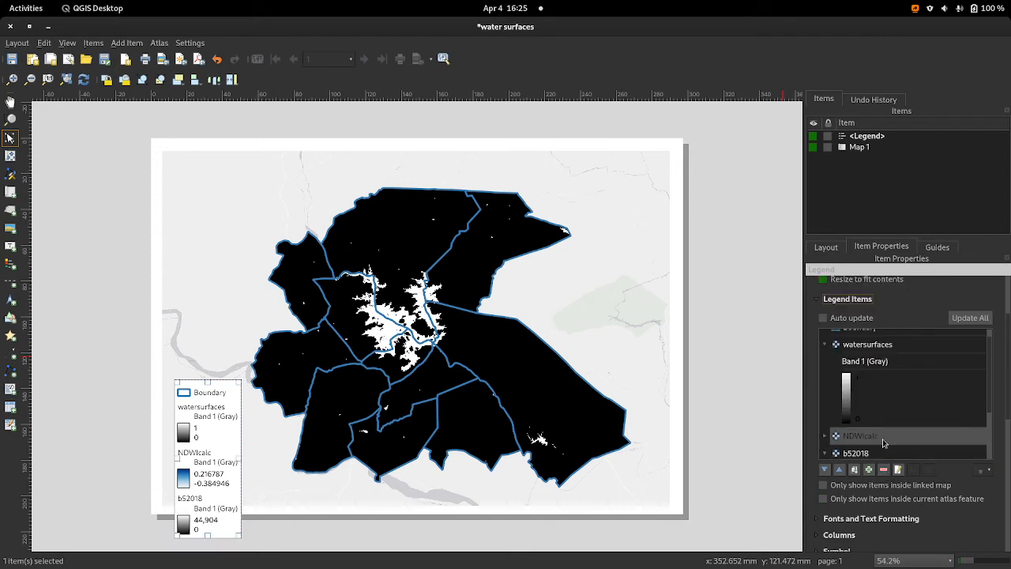
Step: Remove the b52018 and NDWIcalc entries from the legend items
scroll(883, 444, "down", 1)
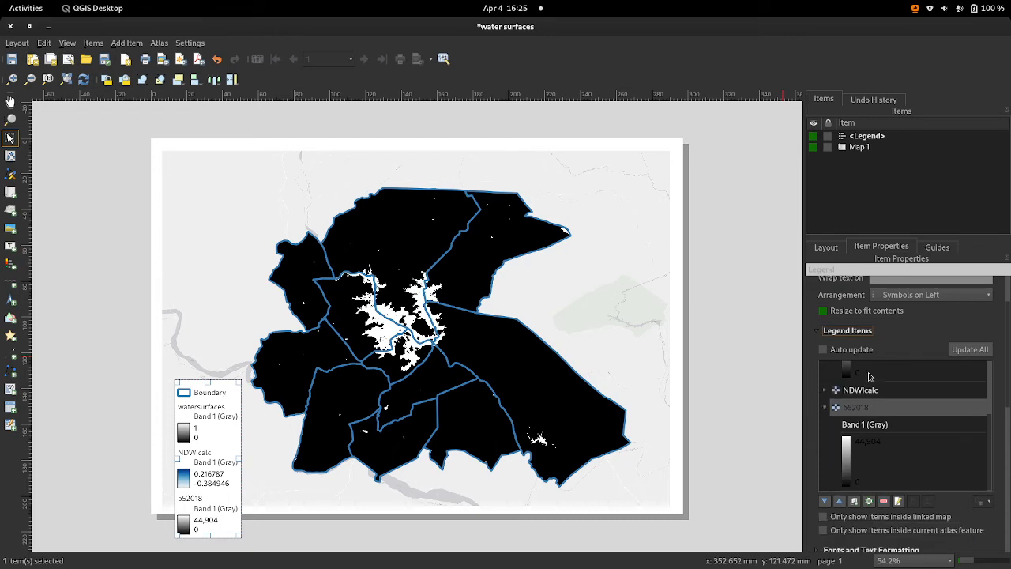
left_click(863, 414)
scroll(877, 413, "down", 3)
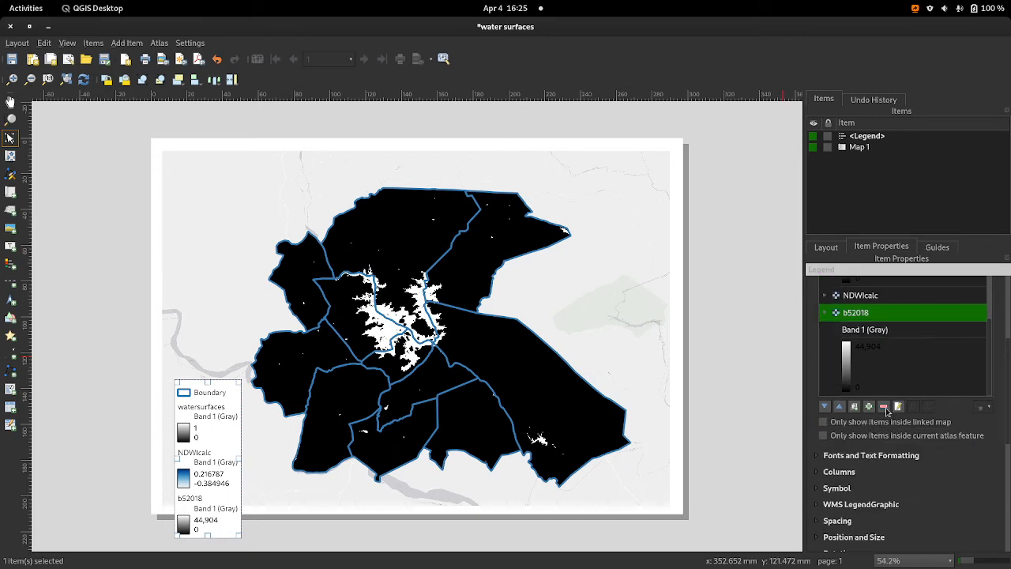
left_click(883, 406)
scroll(881, 411, "down", 3)
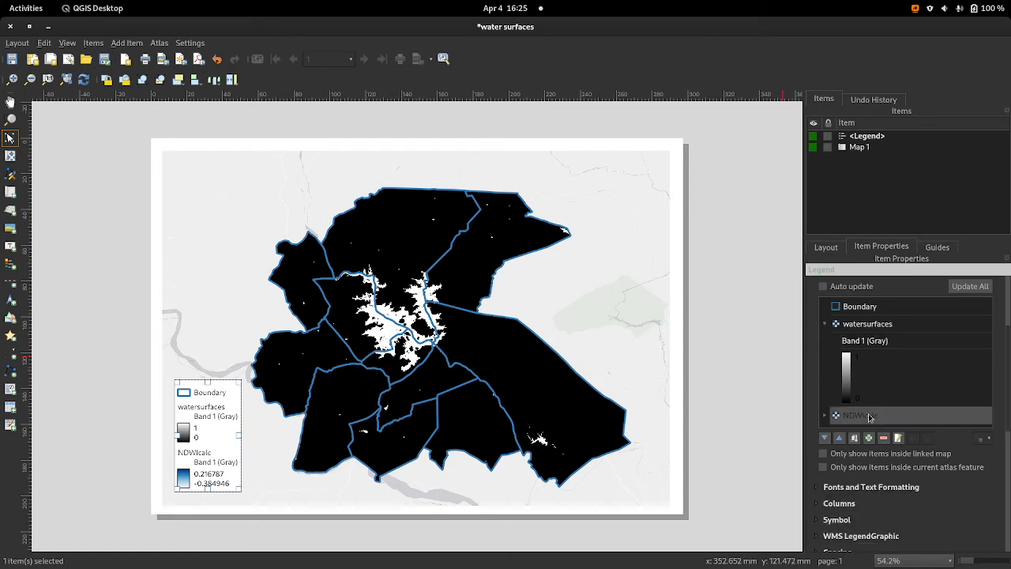
left_click(869, 419)
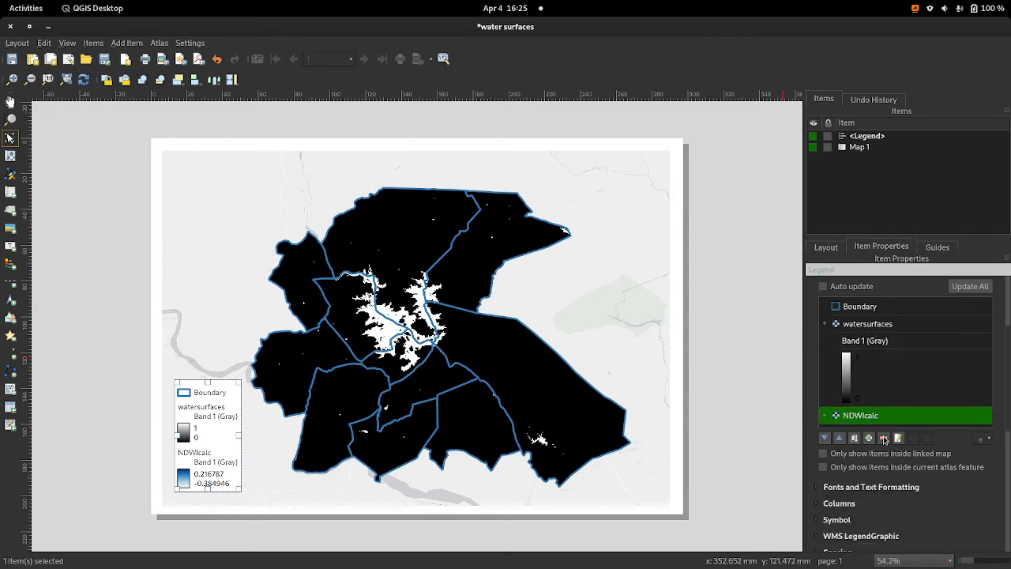
left_click(884, 437)
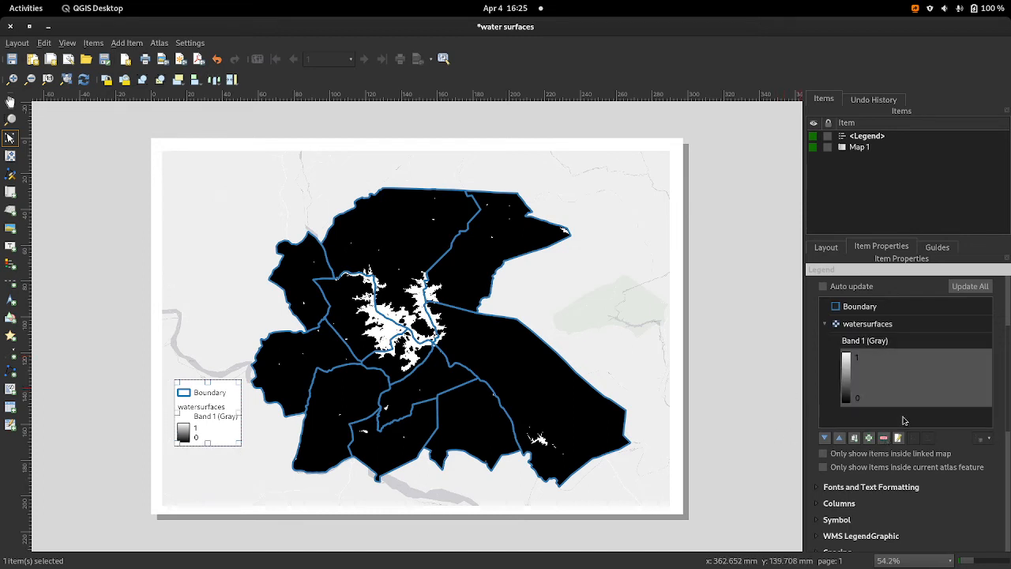
Step: Relabel the Boundary legend entry as "Ward Boundaries" and return to the legend's properties
scroll(903, 422, "up", 2)
double_click(885, 371)
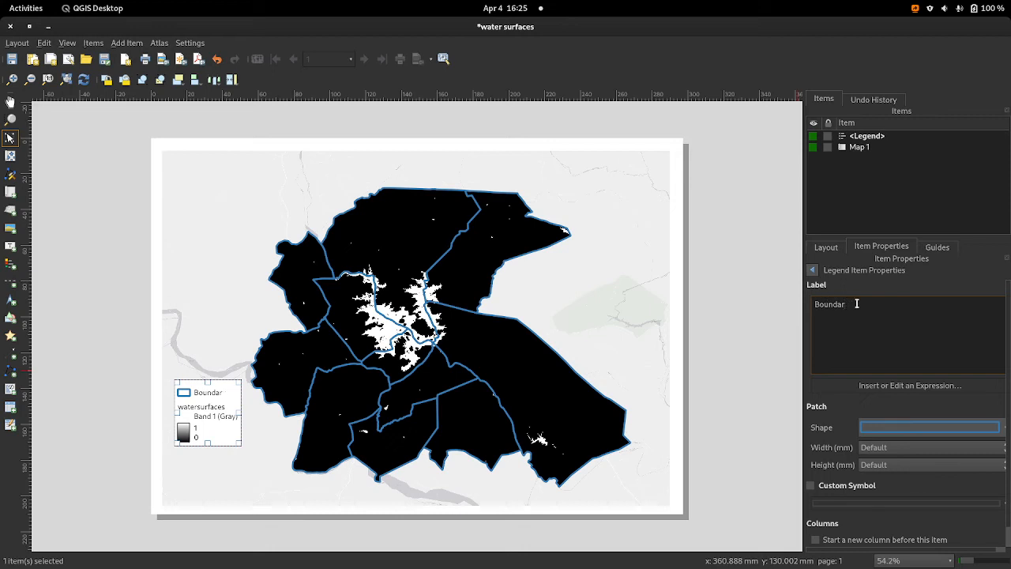
type("s")
type("W")
type("ar")
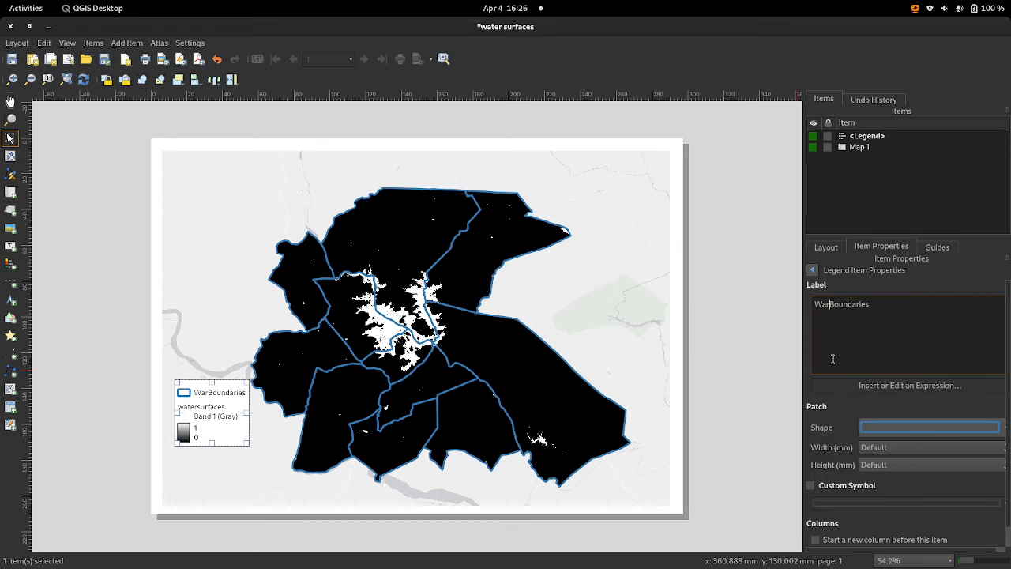
type("d")
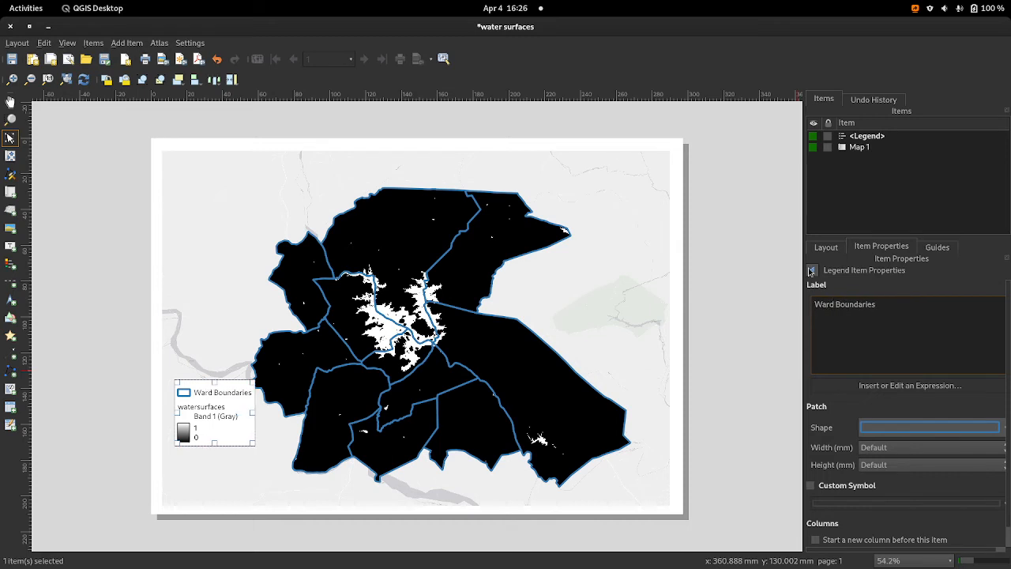
left_click(811, 271)
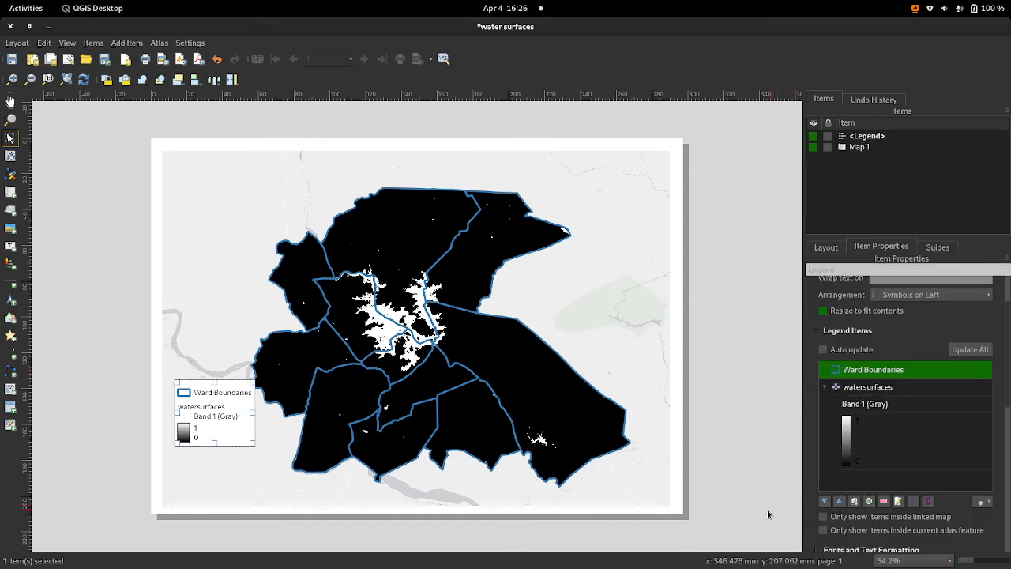
Step: Try removing both the colour ramp and the Band 1 (Gray) label under watersurfaces, and undo the removal
left_click(887, 431)
left_click(883, 502)
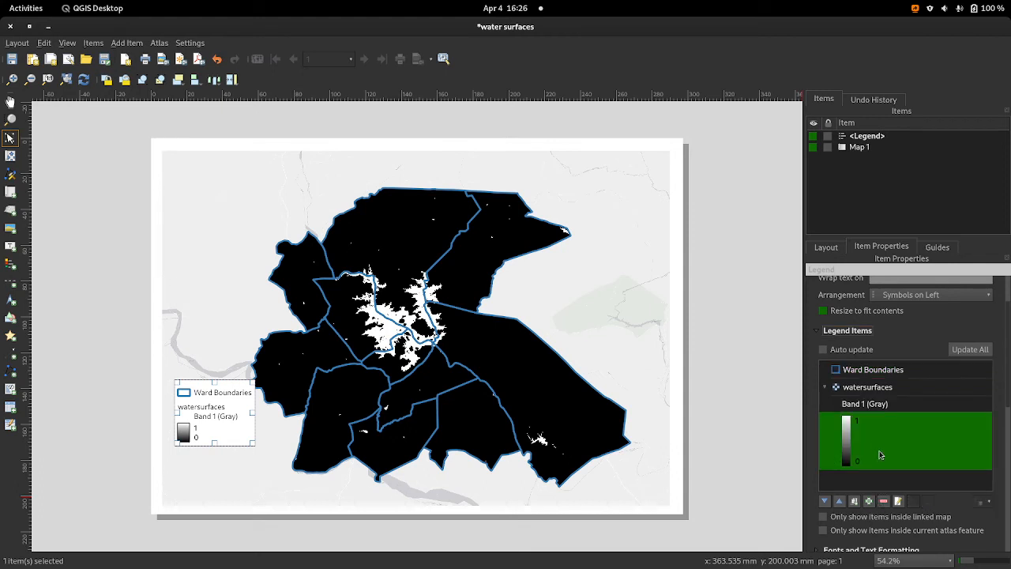
left_click(875, 403)
left_click(884, 502)
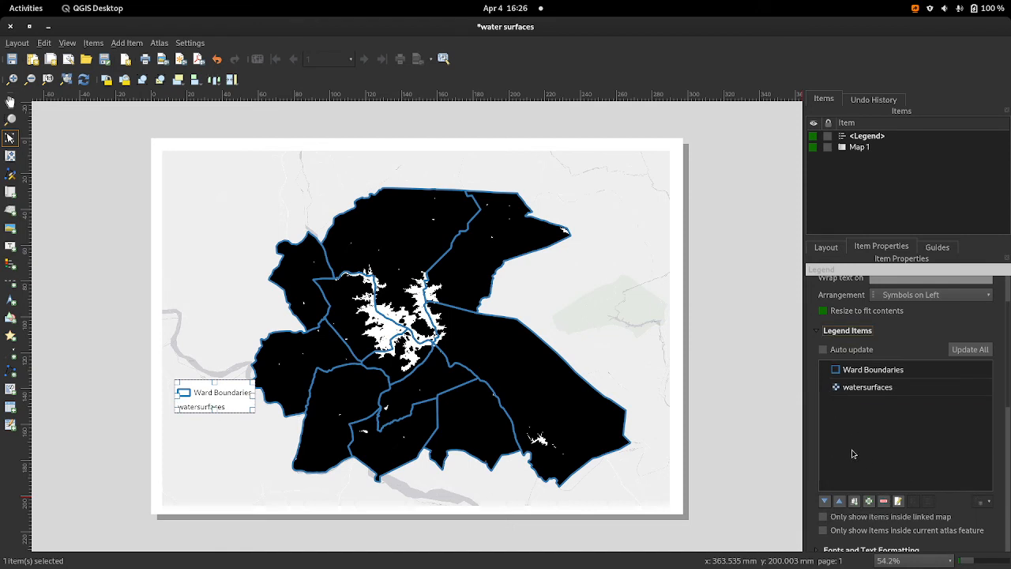
key("ctrl+z")
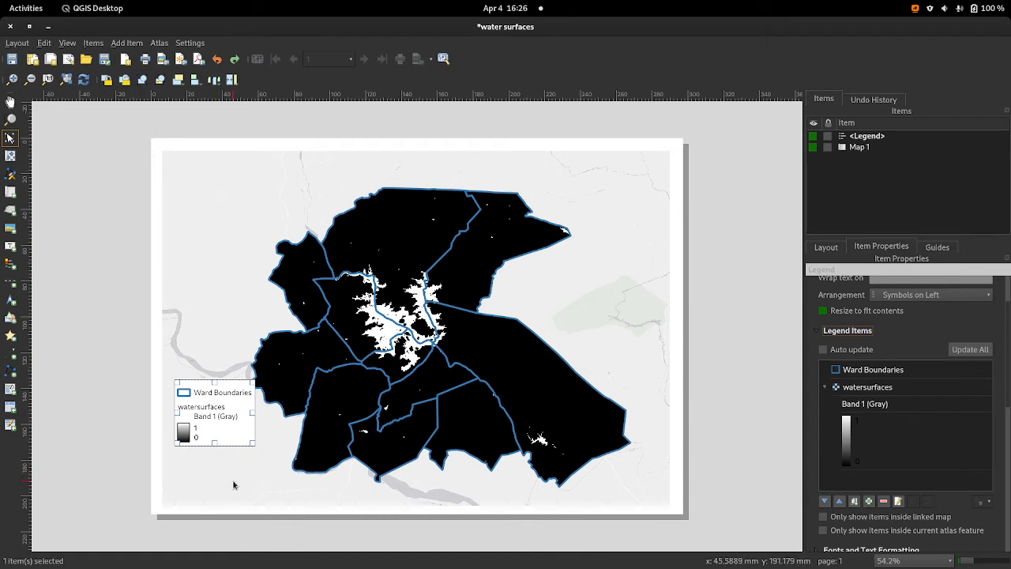
Step: Try removing only the Band 1 (Gray) label under watersurfaces, and undo the recent legend edits, including the Boundary relabelling
left_click(910, 409)
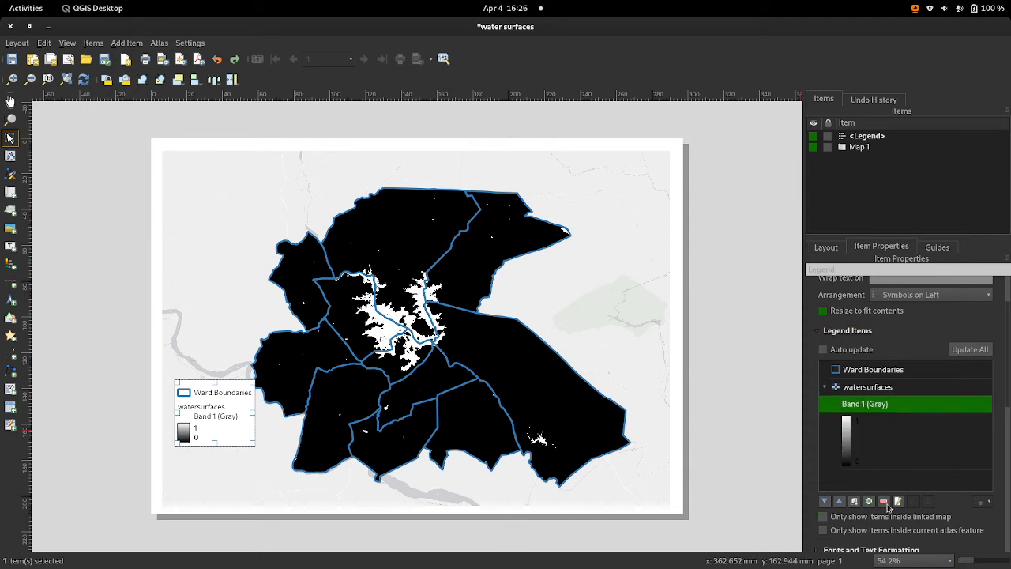
left_click(885, 502)
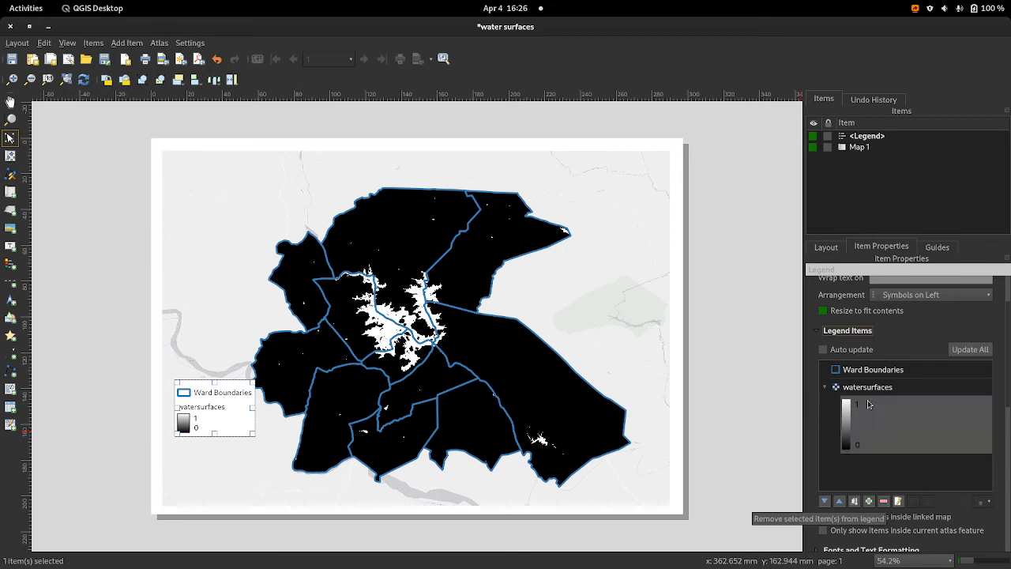
double_click(868, 405)
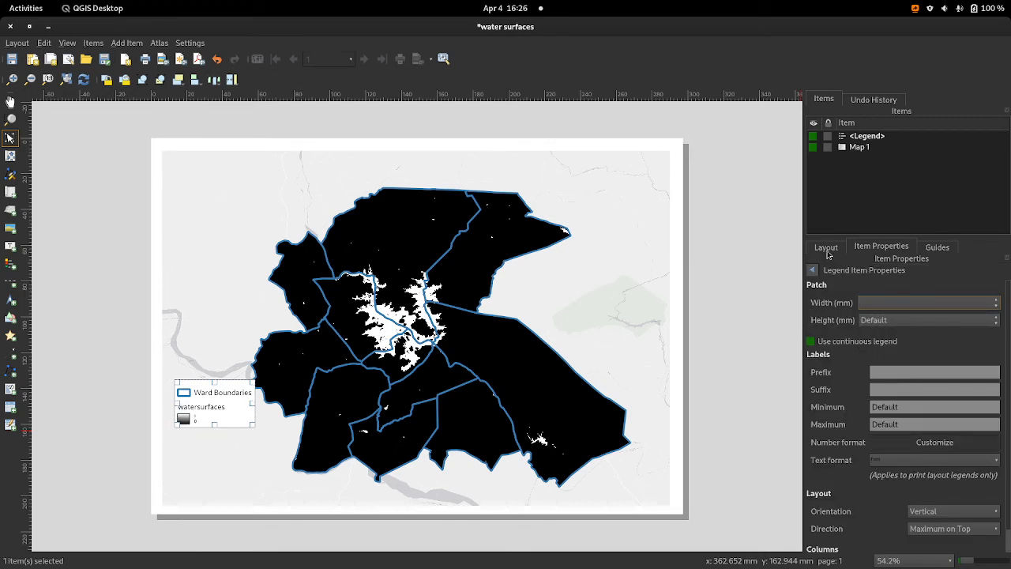
left_click(813, 271)
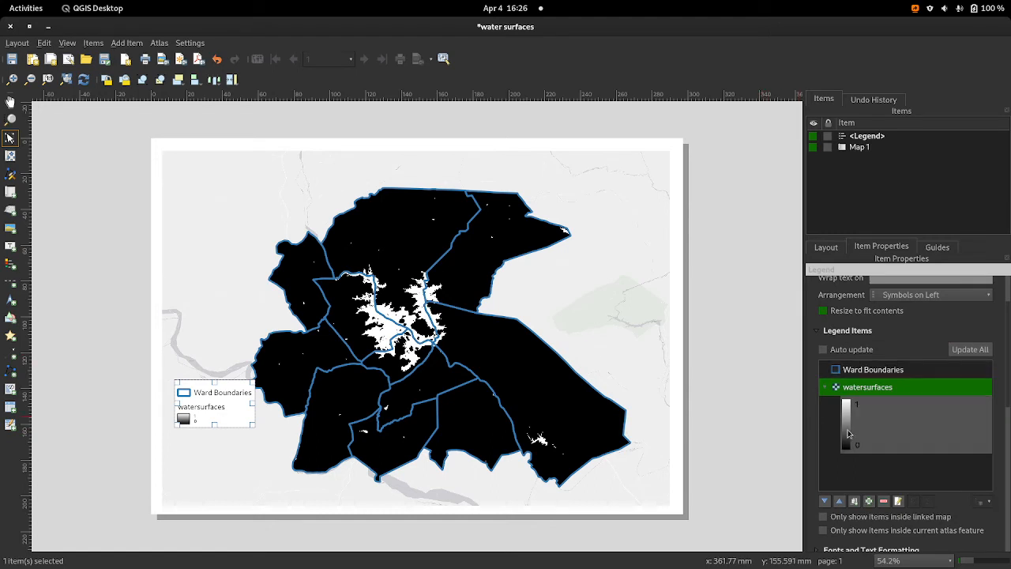
key("ctrl+z")
key("ctrl+z")
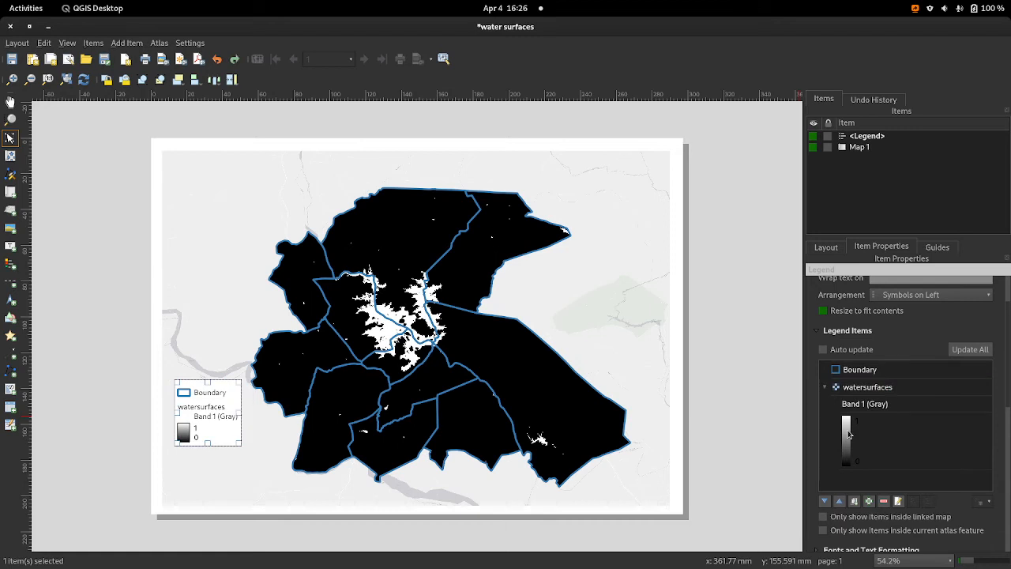
Step: Remove the Band 1 (Gray) label under watersurfaces and stretch the legend box larger on the page
left_click(882, 409)
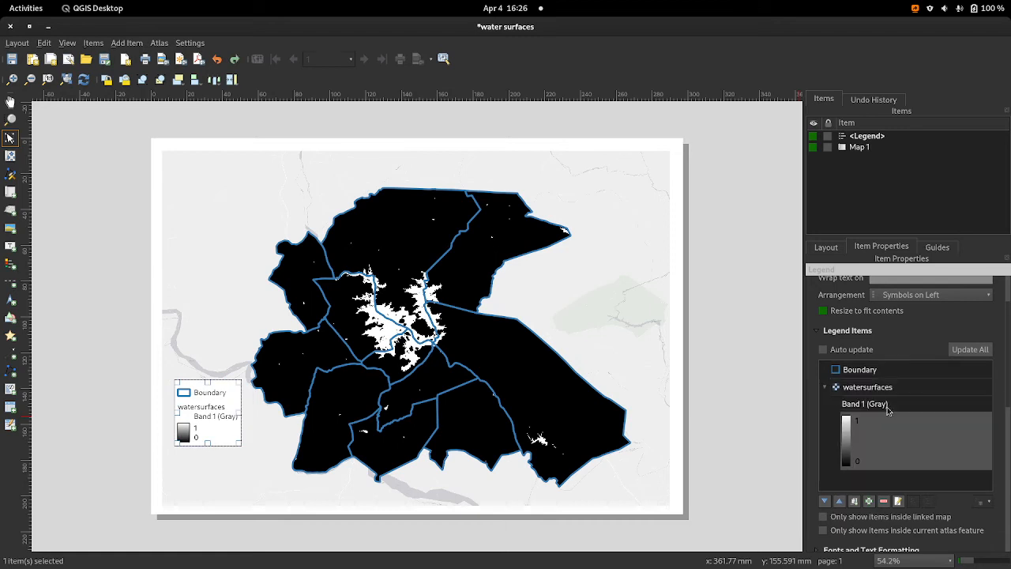
left_click(885, 502)
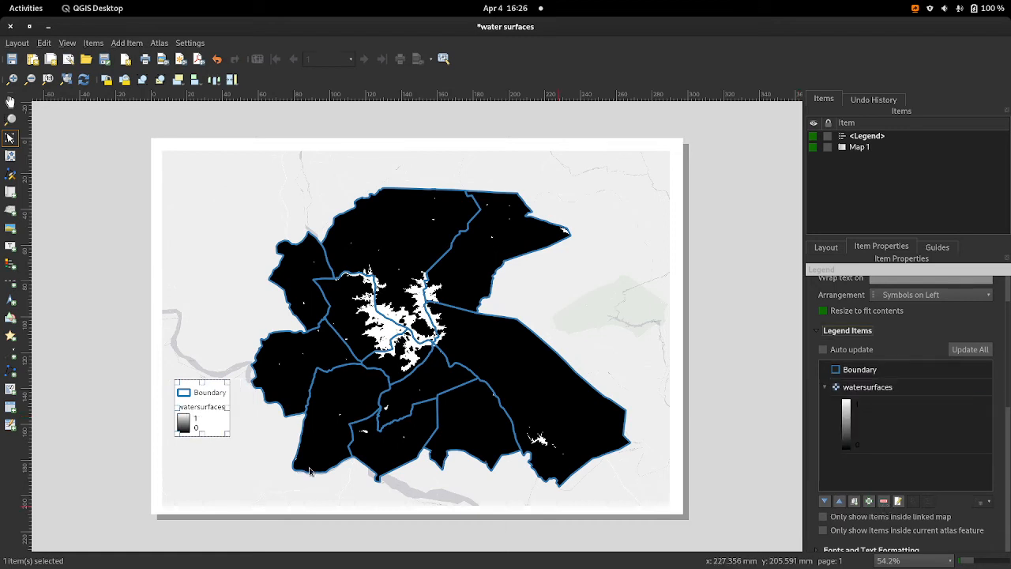
left_click_drag(227, 432, 254, 475)
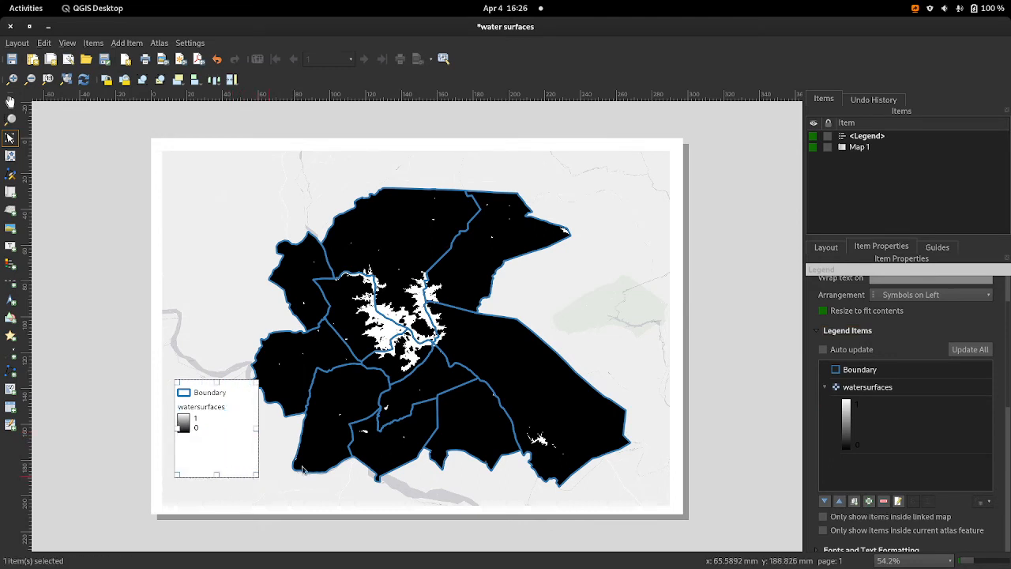
Step: Set the legend's title to "Legend"
scroll(853, 309, "up", 2)
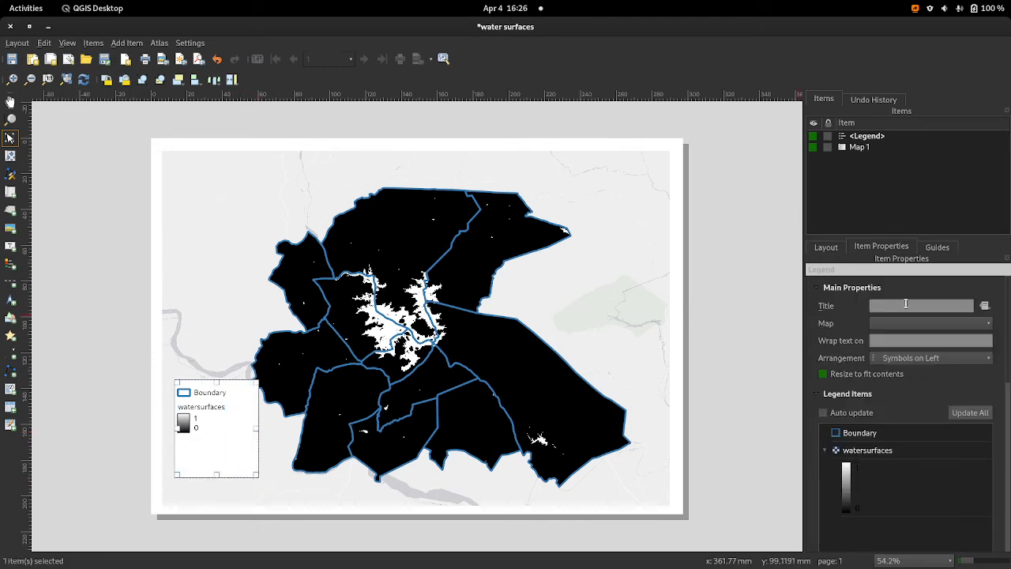
left_click(905, 305)
type("L")
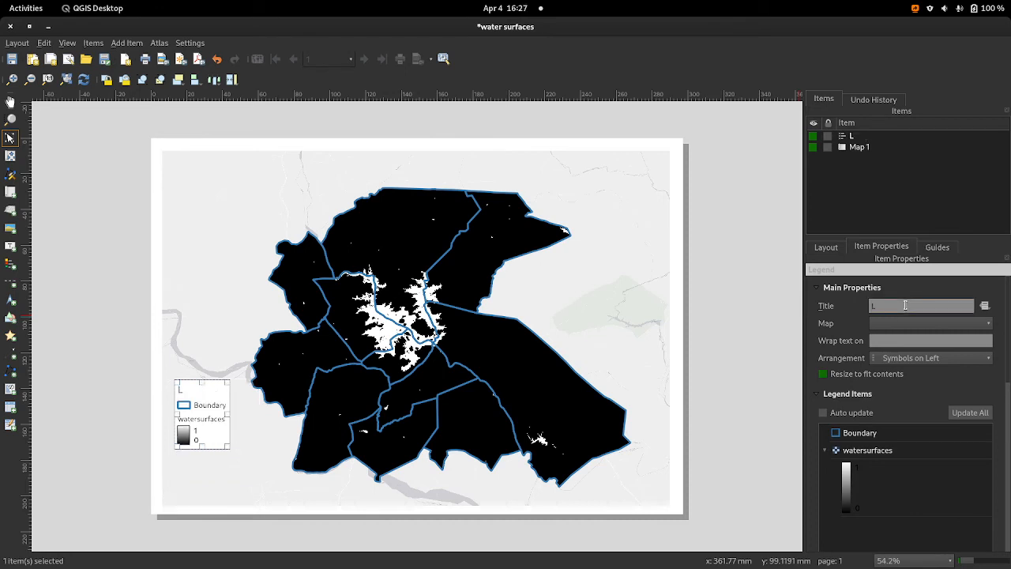
type("egend")
Step: Enable a frame around the legend and move it slightly down and inward in the map's lower-left corner
scroll(923, 422, "down", 4)
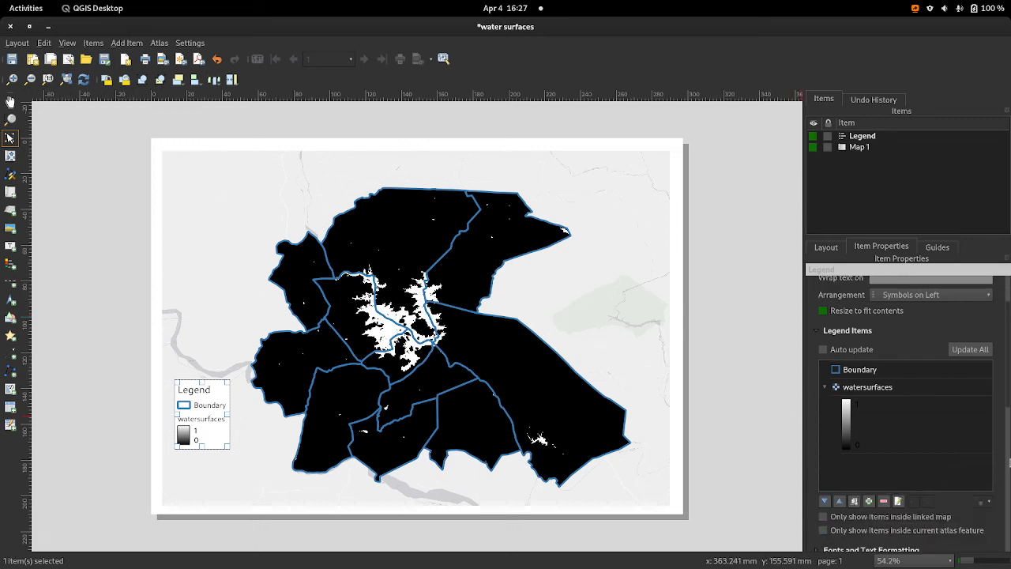
scroll(901, 489, "down", 3)
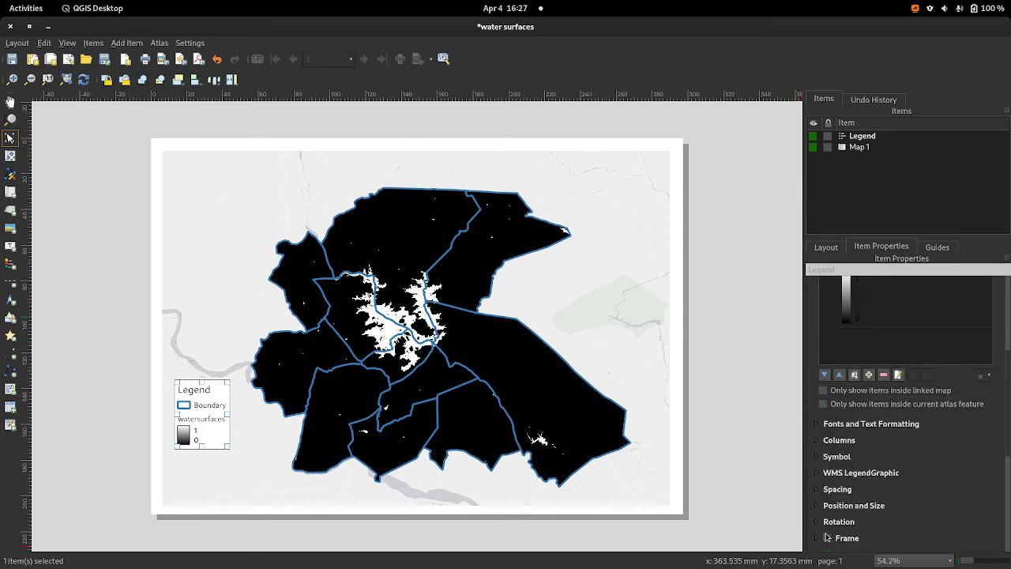
left_click(828, 540)
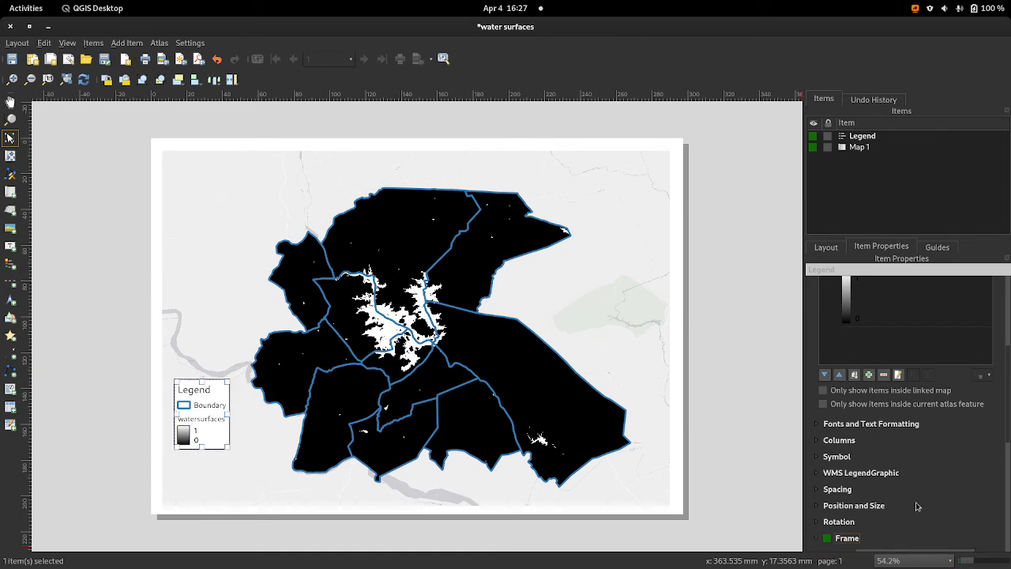
left_click_drag(207, 411, 219, 447)
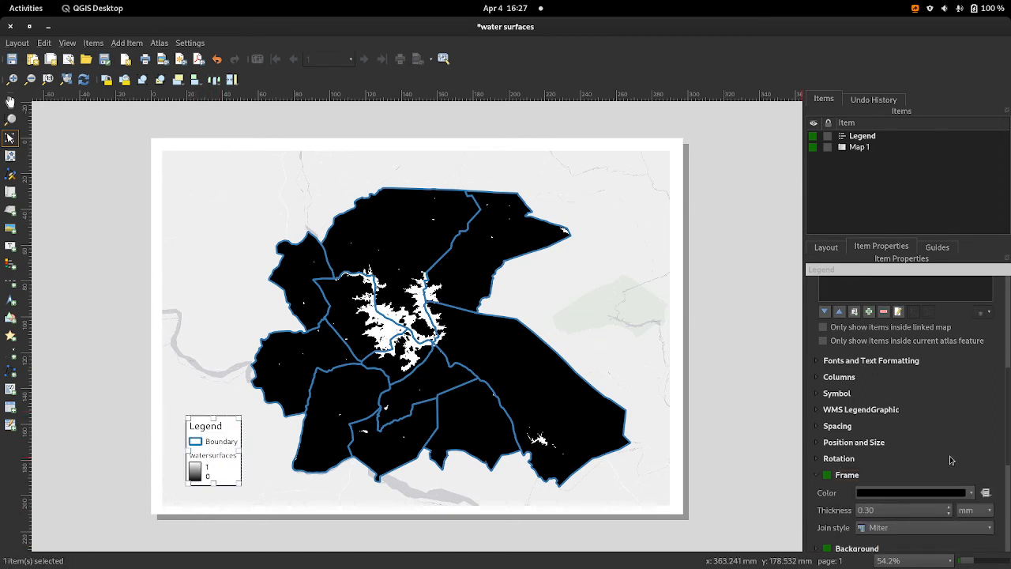
Step: Relabel the Boundary entry in the legend as "Ward Boundary"
scroll(948, 458, "up", 5)
double_click(883, 308)
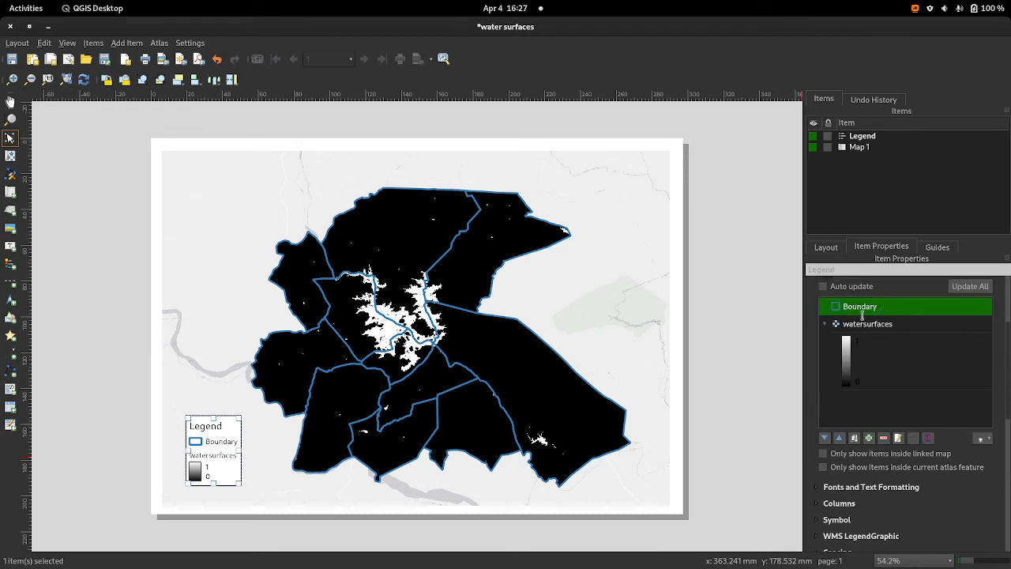
left_click(812, 310)
type("War")
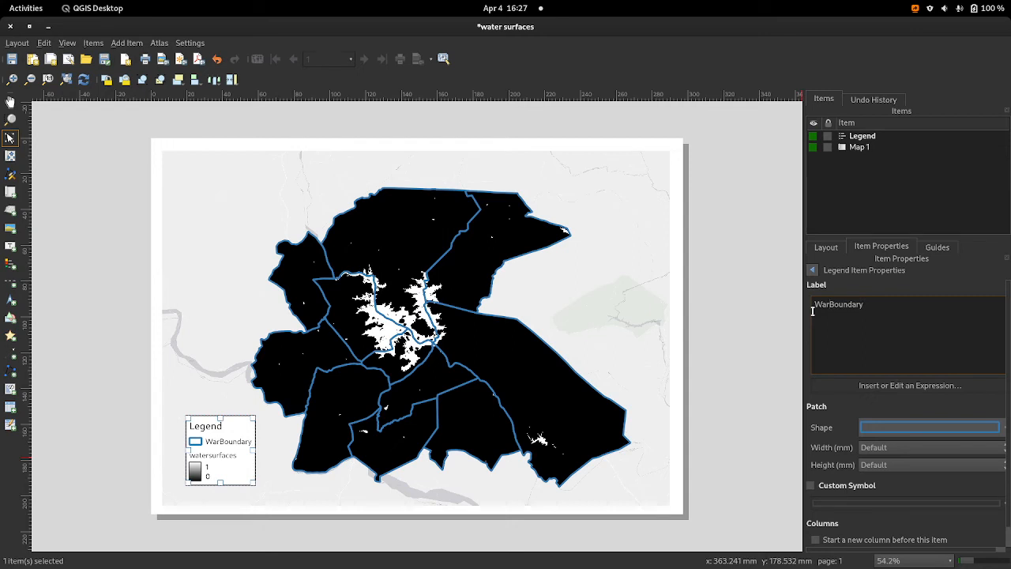
type("d")
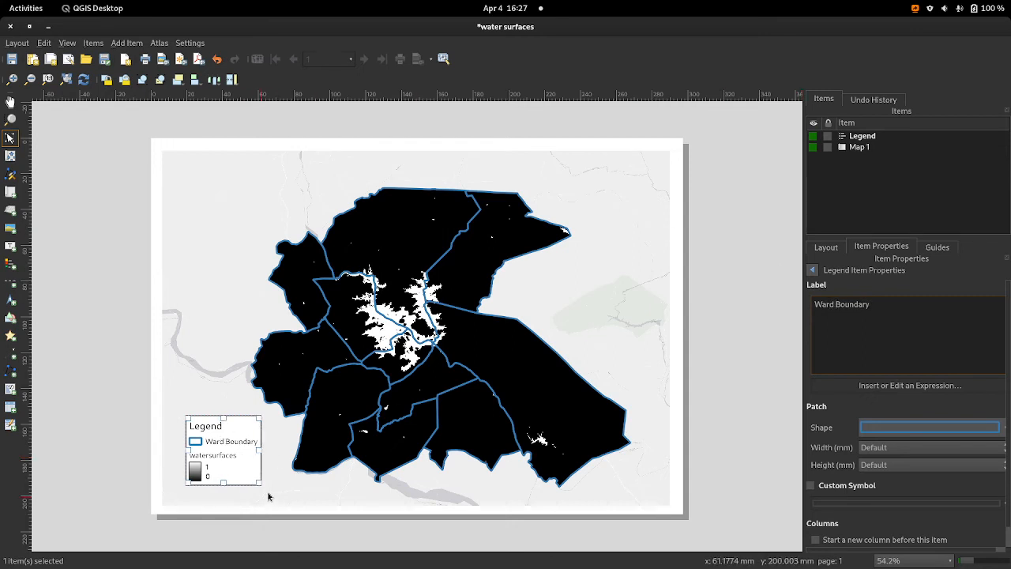
left_click(293, 391)
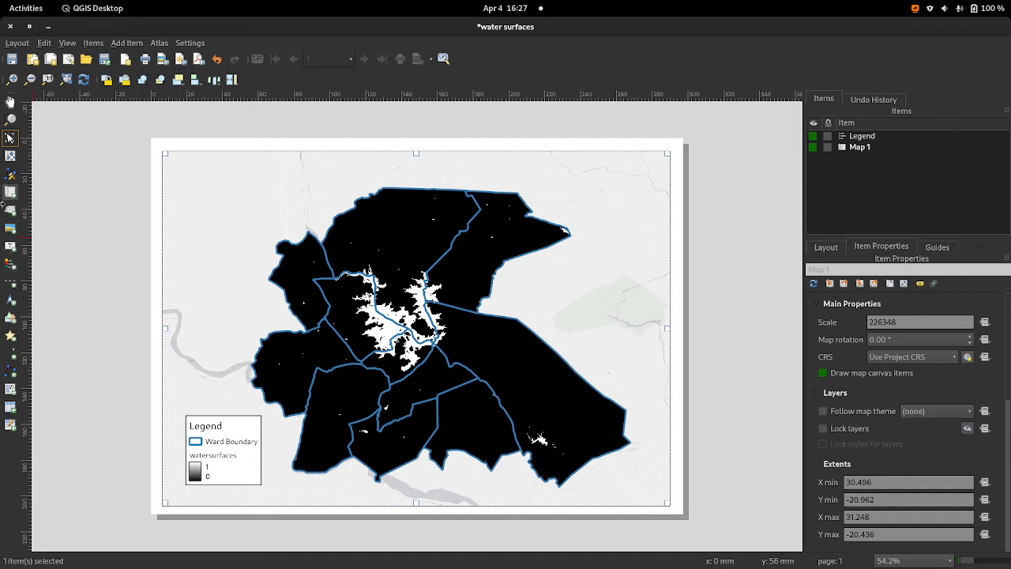
Step: Add a north arrow in the map's upper-right corner, beside the ward boundaries
left_click(10, 299)
left_click_drag(618, 170, 648, 220)
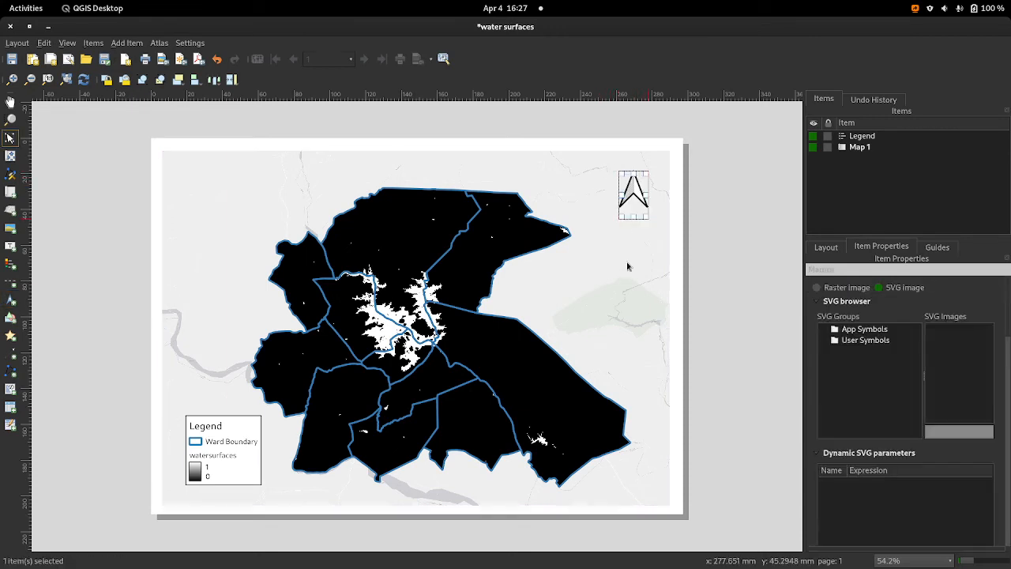
left_click_drag(636, 272, 638, 269)
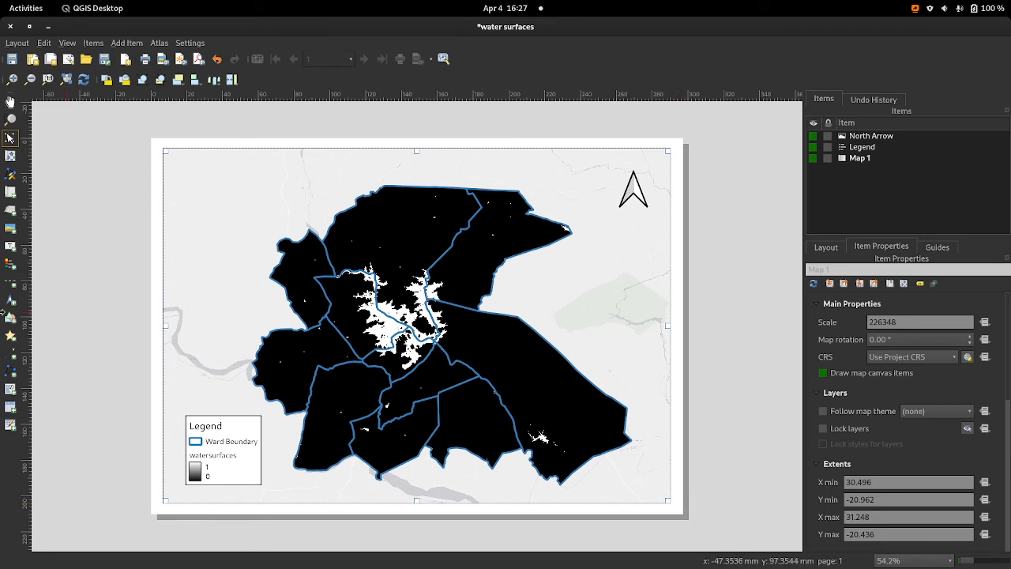
Step: Add a kilometre scale bar along the map's lower edge and shift the legend further into the lower-left corner
left_click(10, 281)
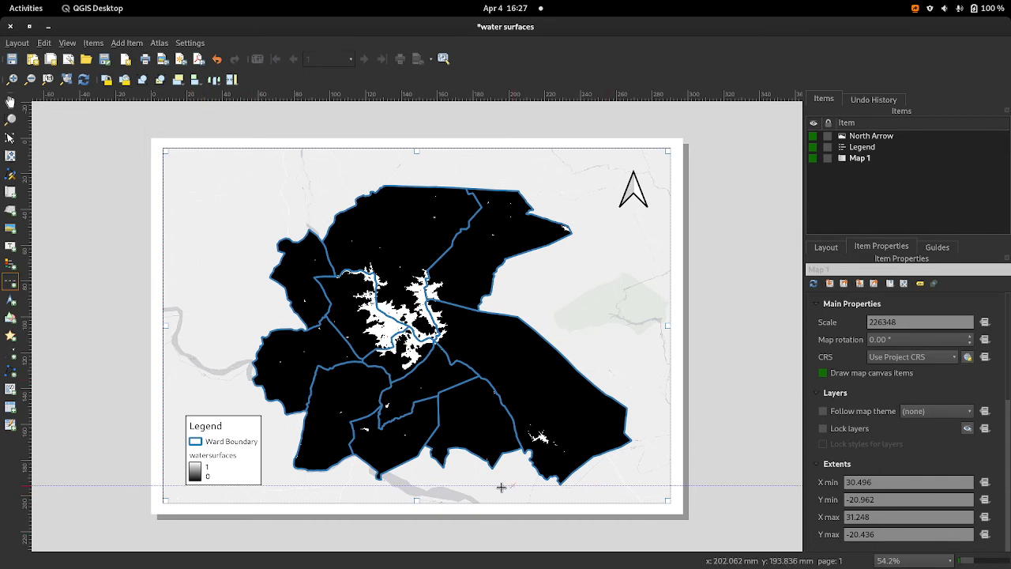
left_click_drag(299, 482, 496, 504)
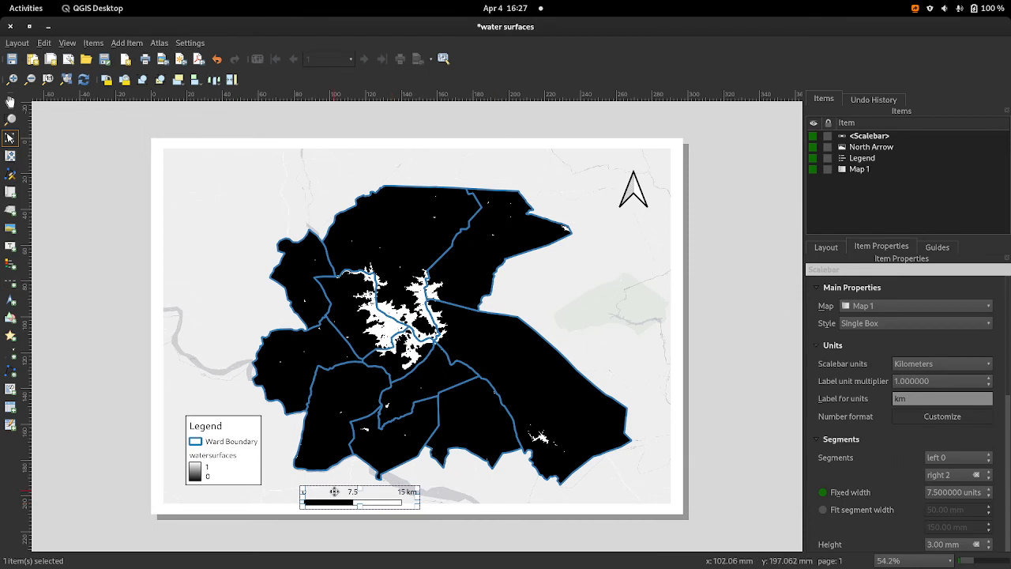
left_click_drag(352, 493, 329, 488)
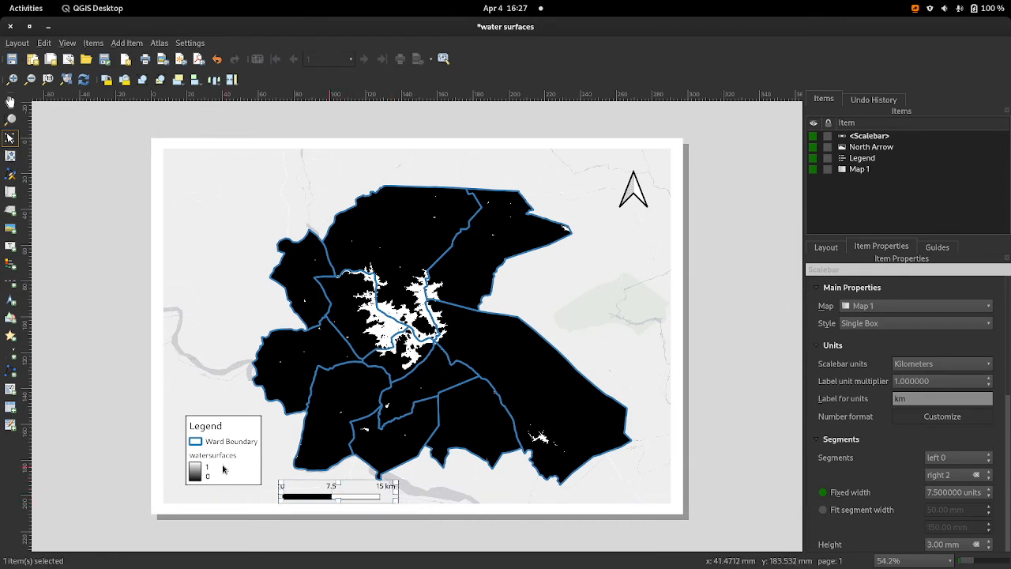
left_click(270, 434)
mouse_move(253, 433)
left_mouse_down()
mouse_move(255, 447)
mouse_move(244, 444)
left_mouse_up()
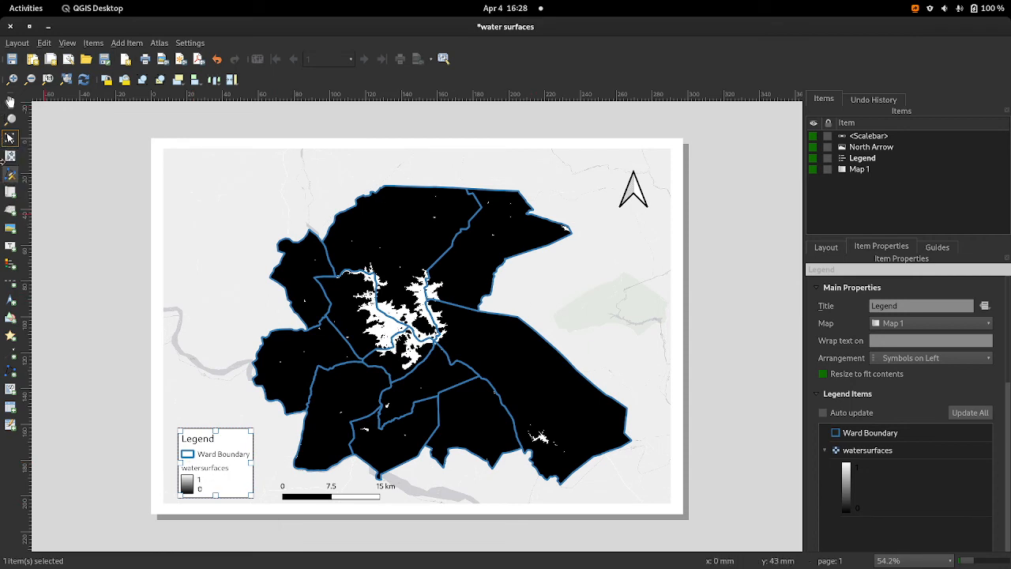
Step: Add a text label in the map's upper-left corner and clear its placeholder text
left_click(10, 246)
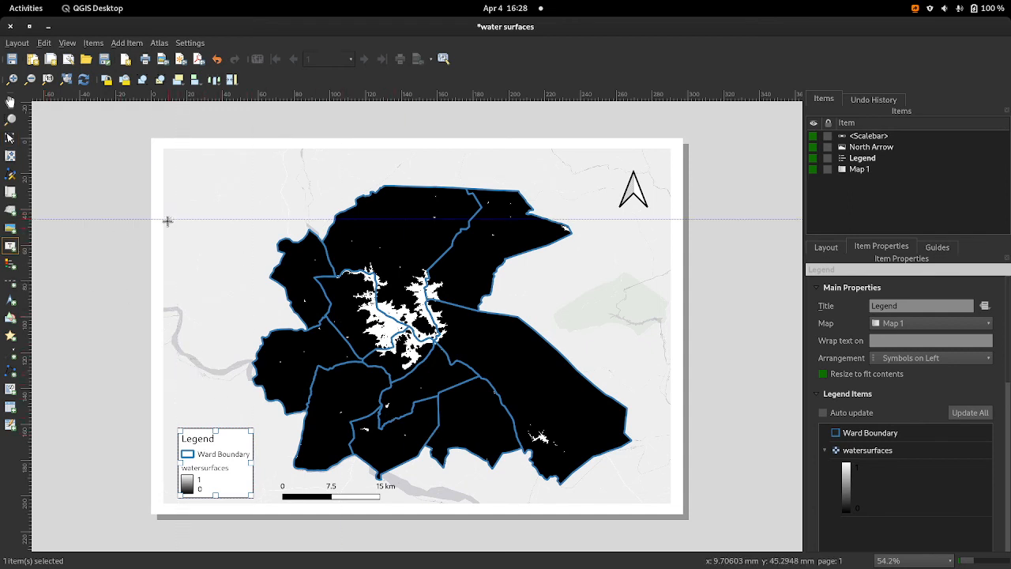
left_click_drag(168, 154, 301, 226)
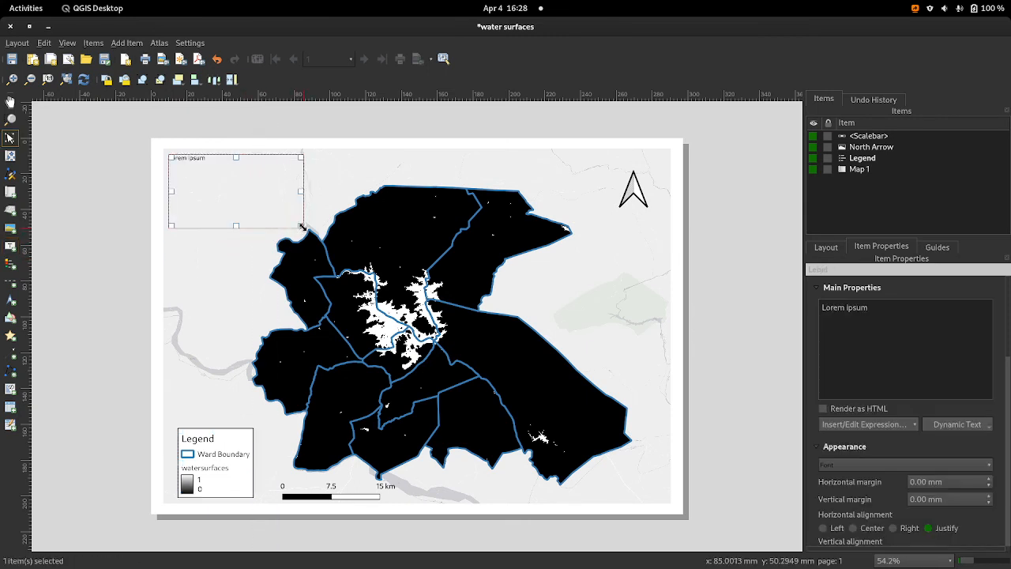
left_click(890, 308)
key("BackSpace")
key("BackSpace")
key("BackSpace")
key("BackSpace")
key("BackSpace")
key("BackSpace")
key("BackSpace")
key("BackSpace")
key("BackSpace")
key("BackSpace")
key("BackSpace")
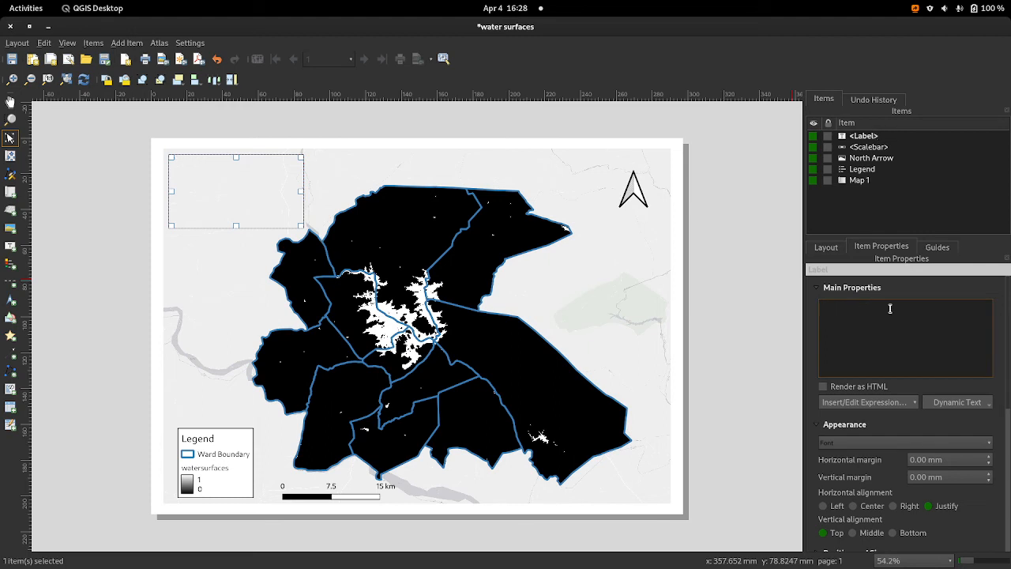
type("Features")
key("BackSpace")
key("BackSpace")
key("BackSpace")
key("BackSpace")
key("BackSpace")
key("BackSpace")
key("BackSpace")
key("BackSpace")
key("BackSpace")
key("BackSpace")
key("BackSpace")
type("1 represents")
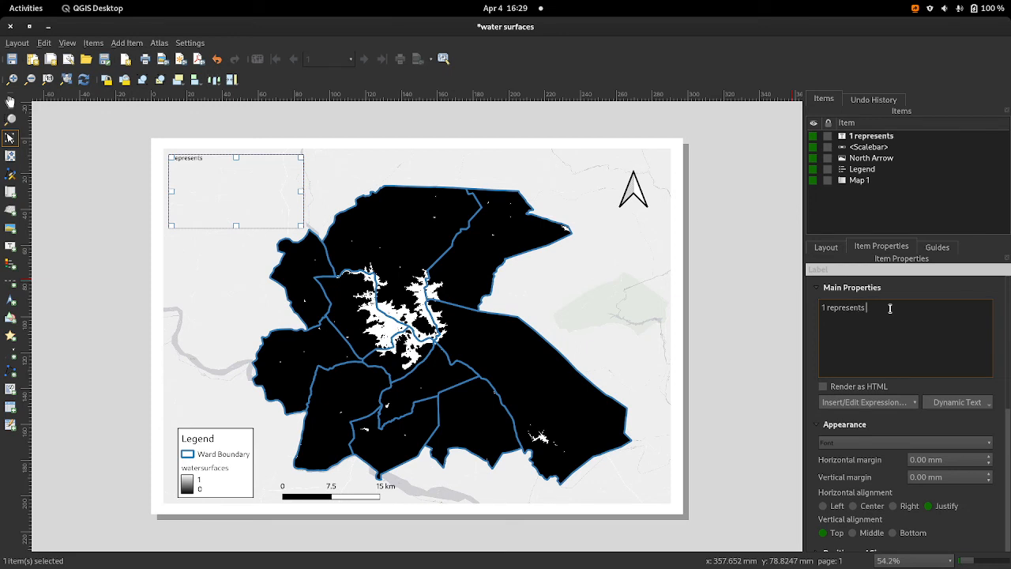
key("BackSpace")
key("BackSpace")
key("BackSpace")
key("BackSpace")
key("BackSpace")
key("BackSpace")
key("BackSpace")
key("BackSpace")
key("BackSpace")
key("BackSpace")
key("BackSpace")
key("BackSpace")
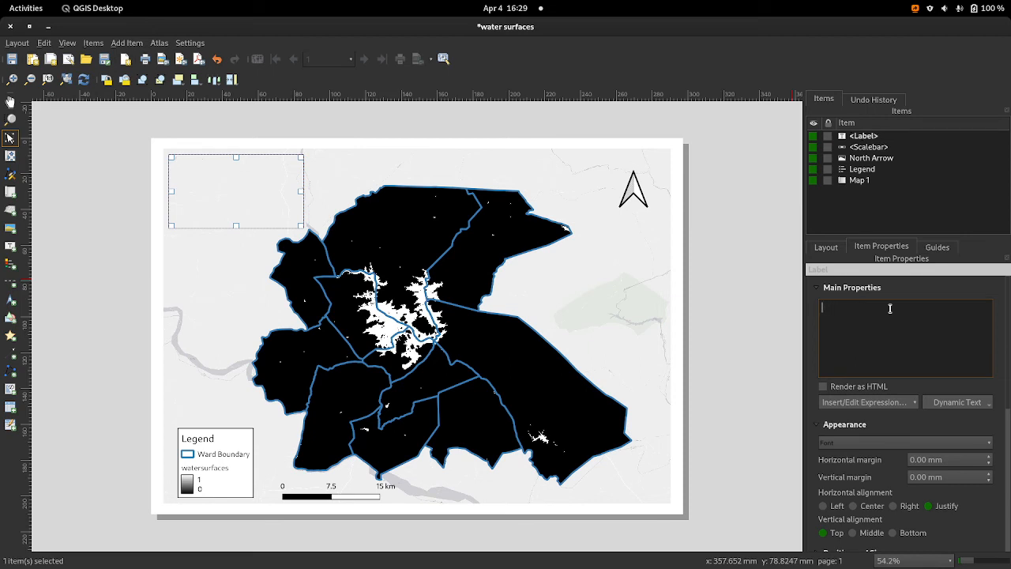
Step: Enter "Description" as the label's heading, followed by a blank line
type("Description")
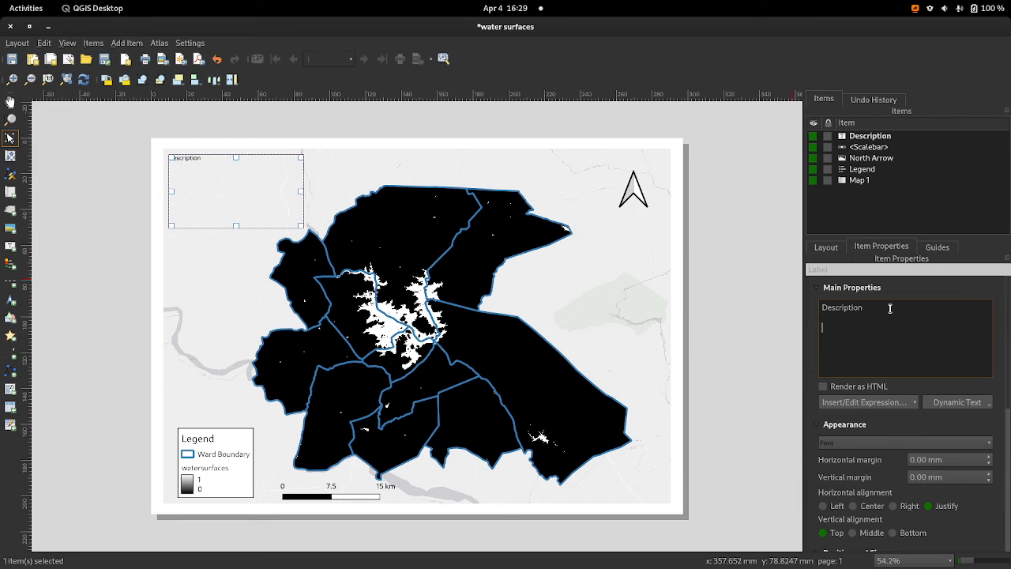
key("Return")
Step: Add the line "1 reprisents surface water and this includes wetlands, dams and rivers." under the label's heading
type("1 reprisents")
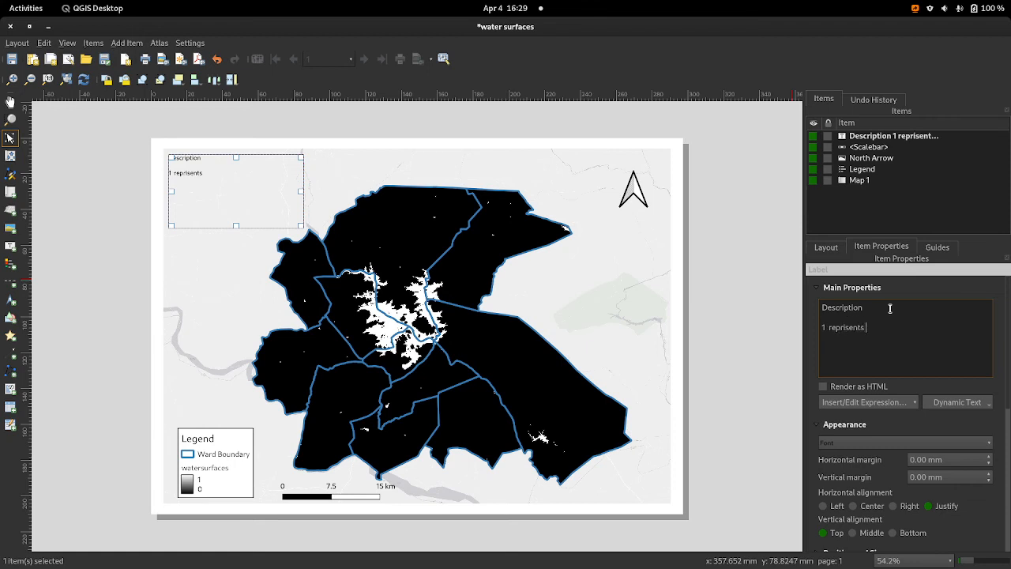
type(" wate")
type("r su")
type("rfa")
key("BackSpace")
key("BackSpace")
key("BackSpace")
key("BackSpace")
key("BackSpace")
key("BackSpace")
key("BackSpace")
key("BackSpace")
key("BackSpace")
key("BackSpace")
key("BackSpace")
type("surf")
type("ace")
type(" water ")
type("and")
type("is")
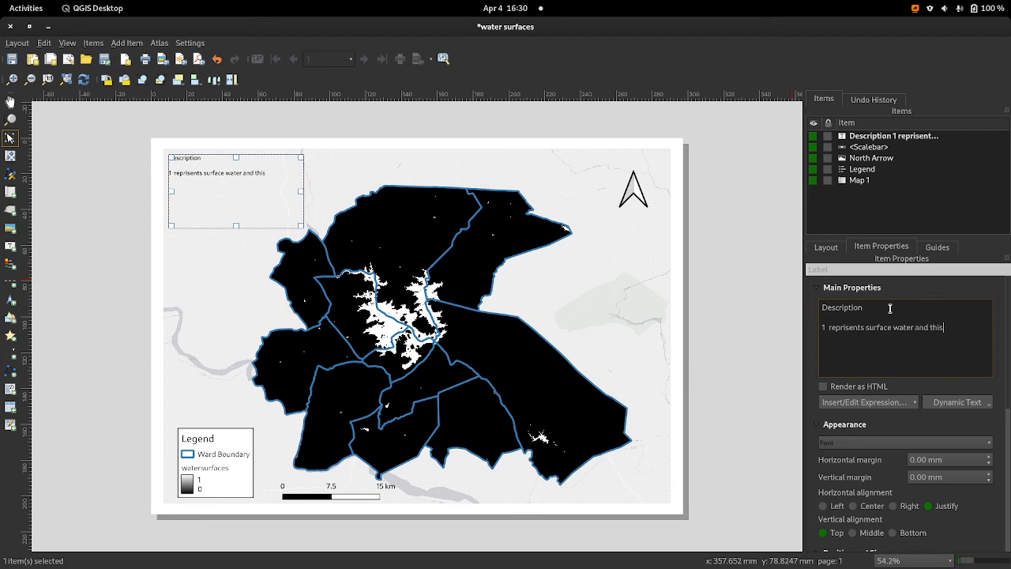
type(" includes")
type("wetl")
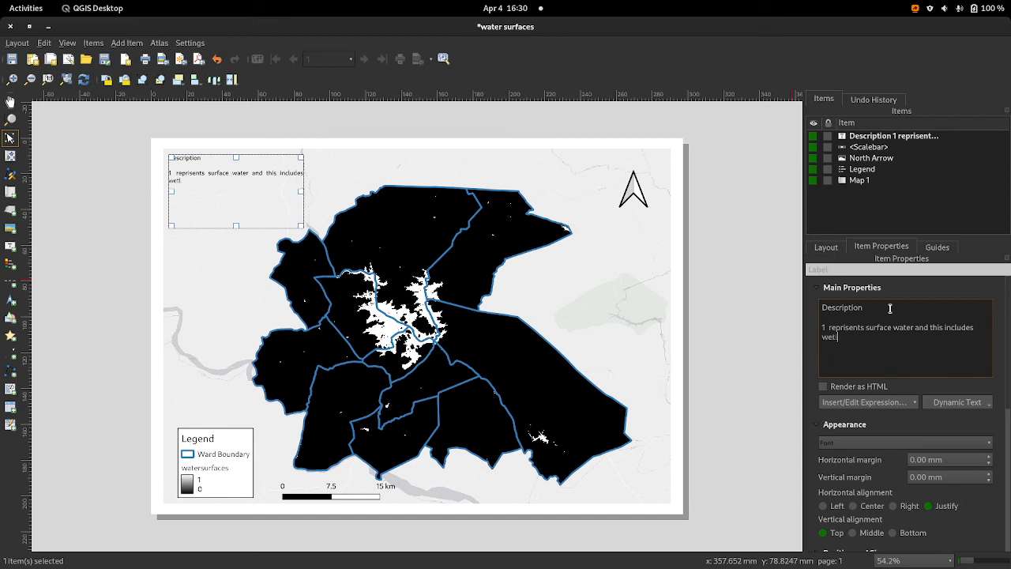
type("and")
type("s and")
type(" dam")
key("BackSpace")
key("BackSpace")
key("BackSpace")
key("BackSpace")
key("BackSpace")
key("BackSpace")
key("BackSpace")
key("BackSpace")
type(", dams and river")
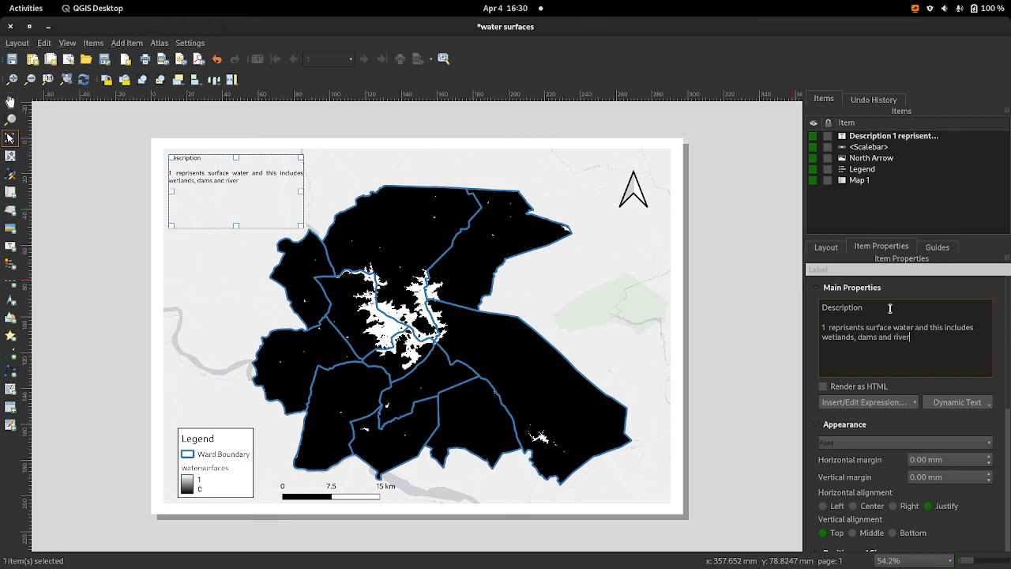
type("s. ")
type("0")
type(" reprisent")
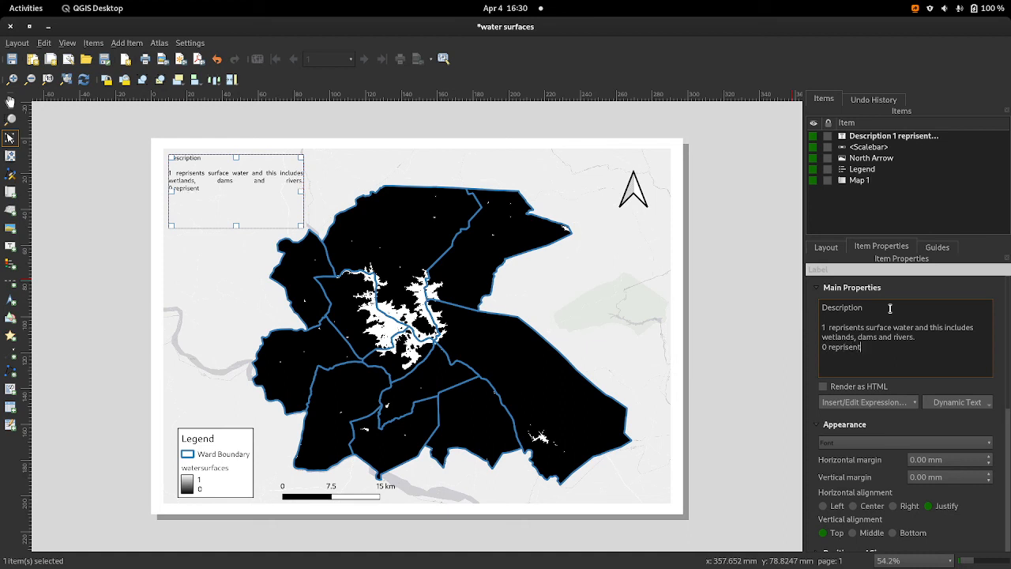
type("s")
Step: Add a further line to the label reading "0 reprisents non water that is vegetation, buildings and others"
type("non water")
type("tah")
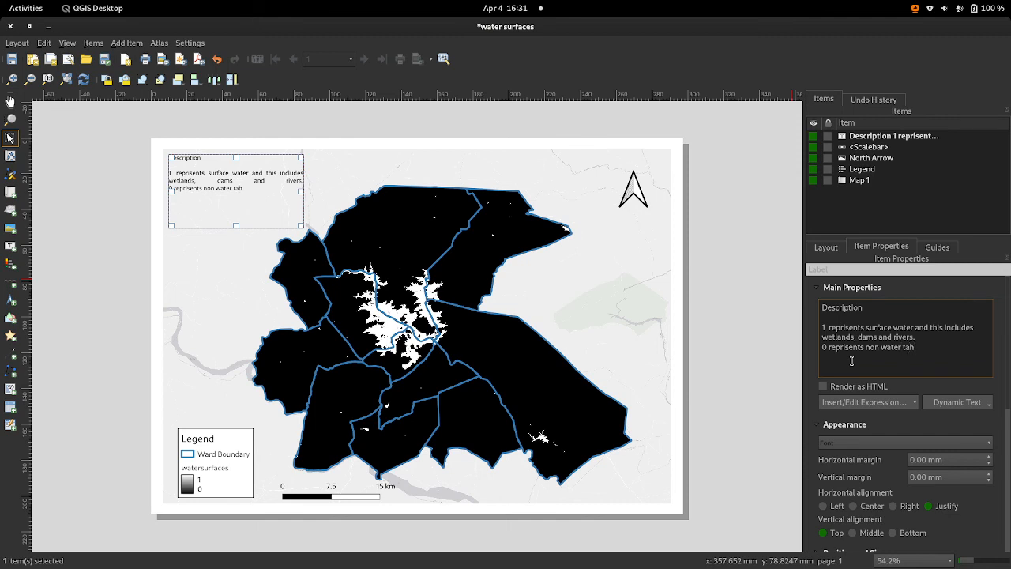
key("BackSpace")
key("BackSpace")
type("hat is vegetation, bu")
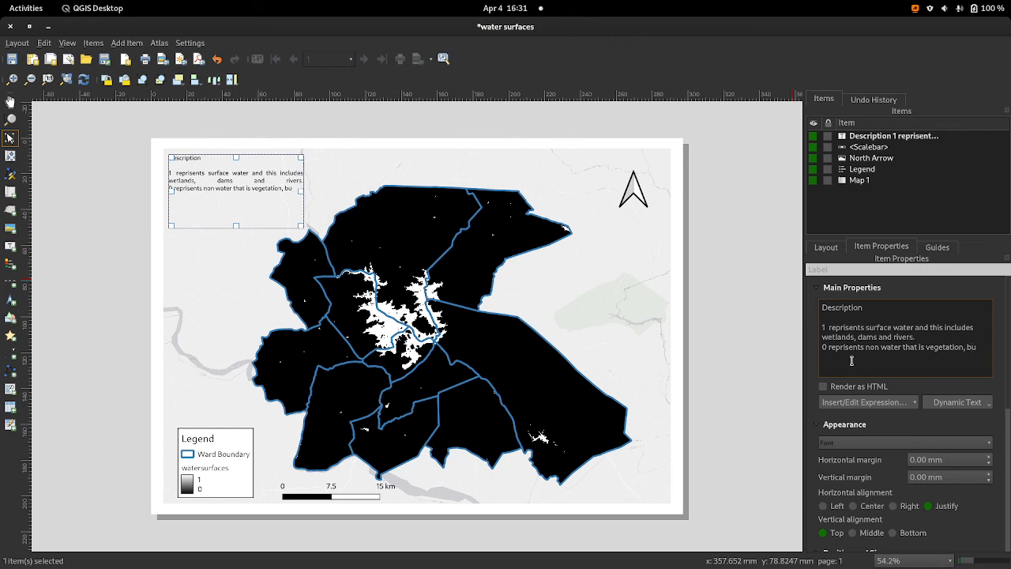
type("ildings")
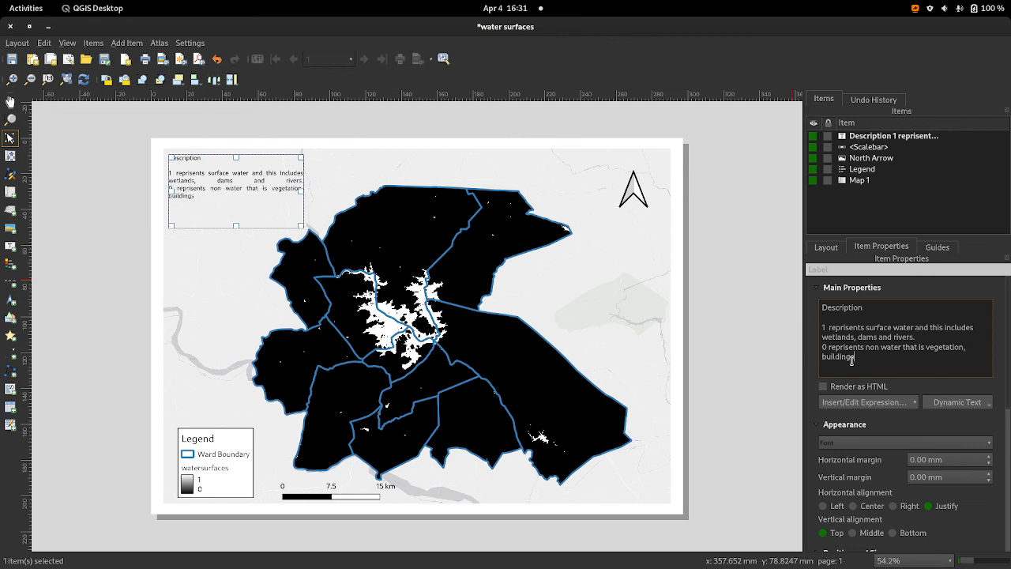
type(" and others")
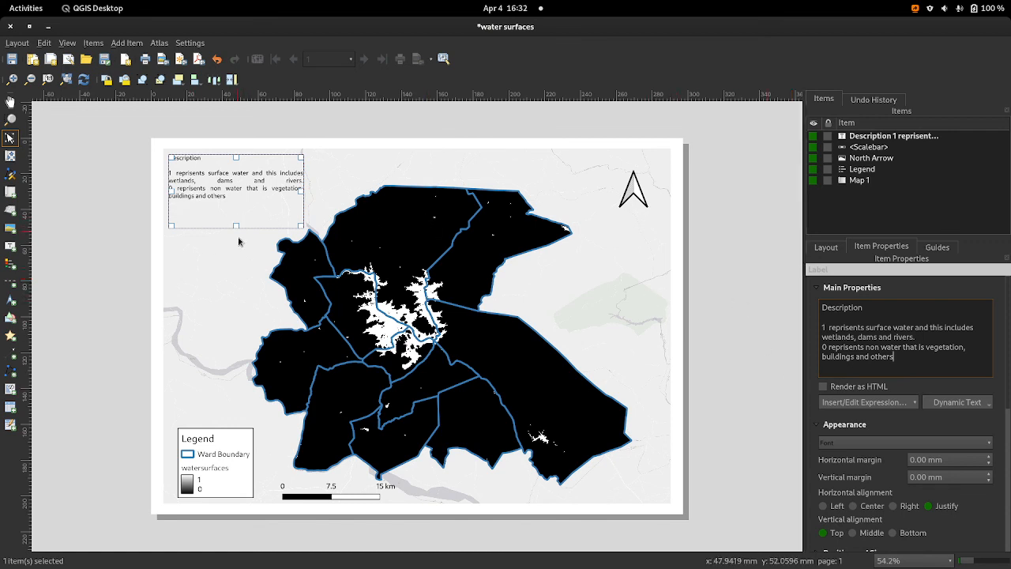
Step: Shrink the description label to fit its text and give it a frame, inset slightly from the map's upper-left corner
left_click_drag(236, 226, 267, 189)
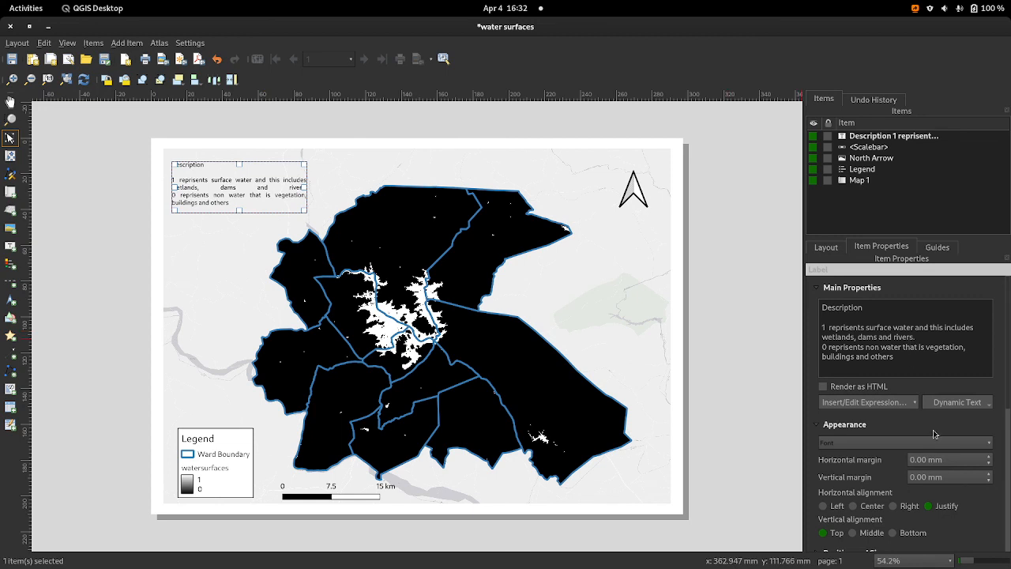
scroll(913, 359, "down", 5)
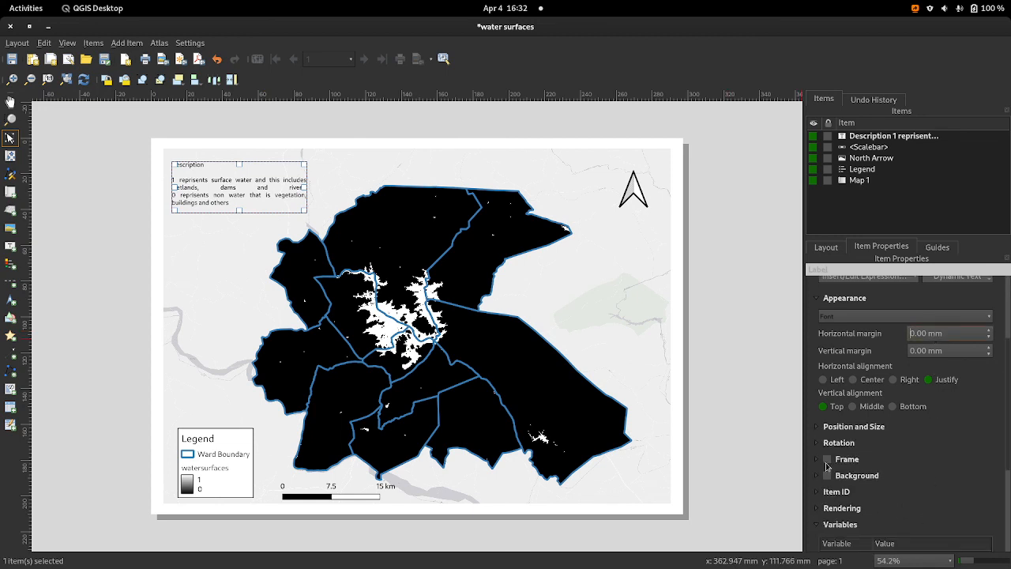
left_click(826, 460)
left_click_drag(265, 186, 281, 191)
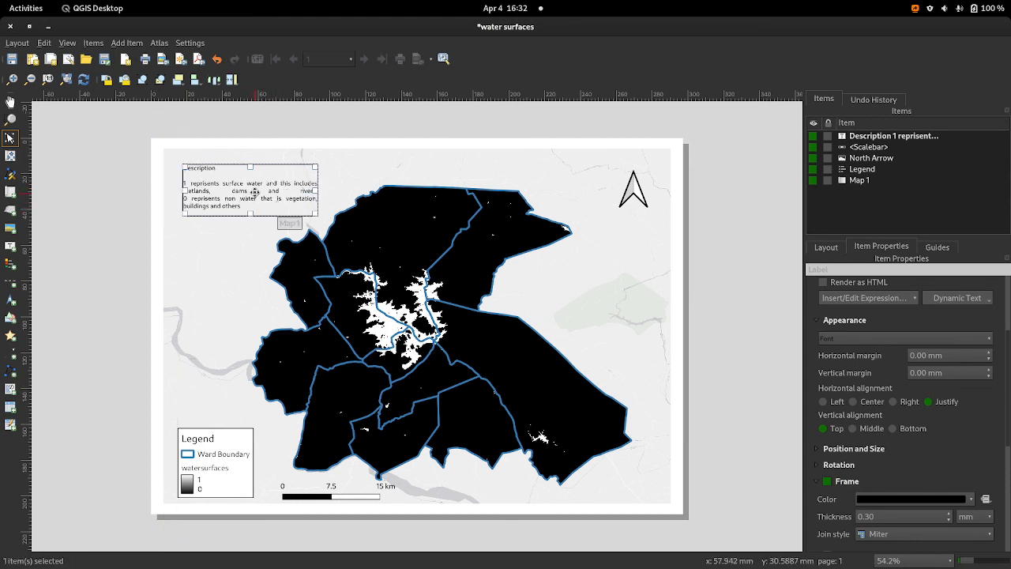
left_click(334, 281)
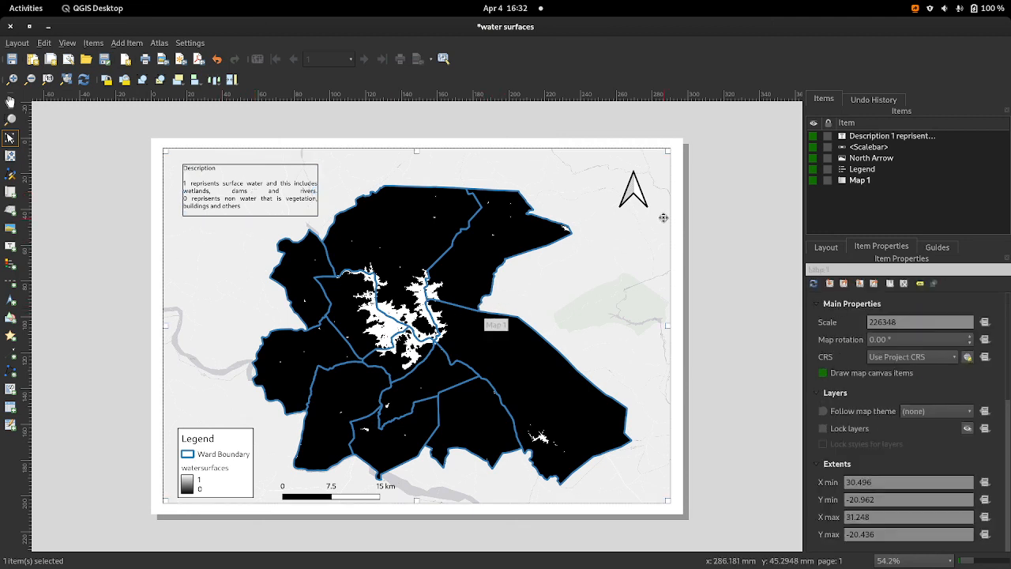
left_click(475, 518)
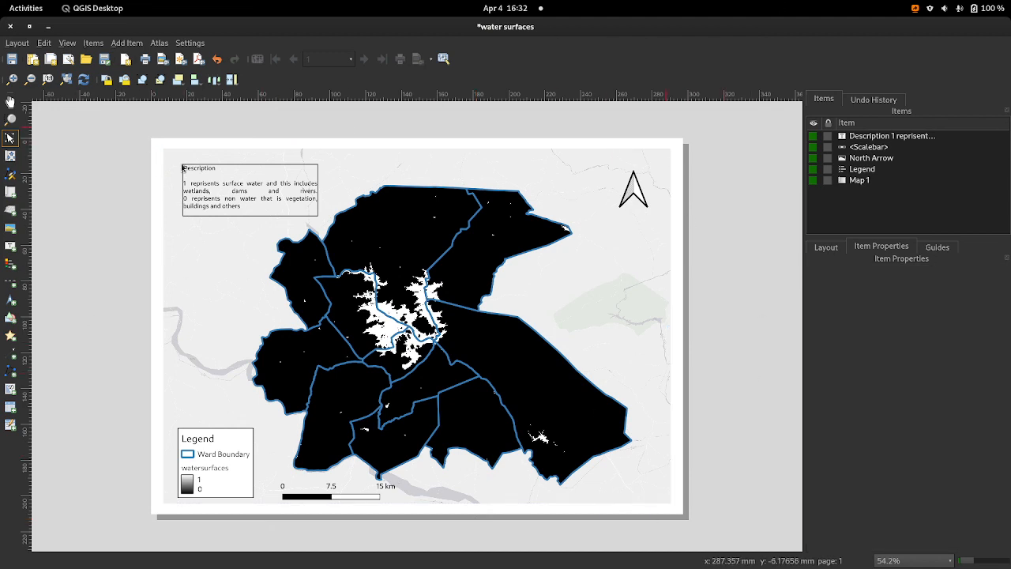
Step: Export the layout as a PNG image named "surface water" in the QGIS_Road_to_Nerdvana folder, keeping the default image export options
left_click(161, 59)
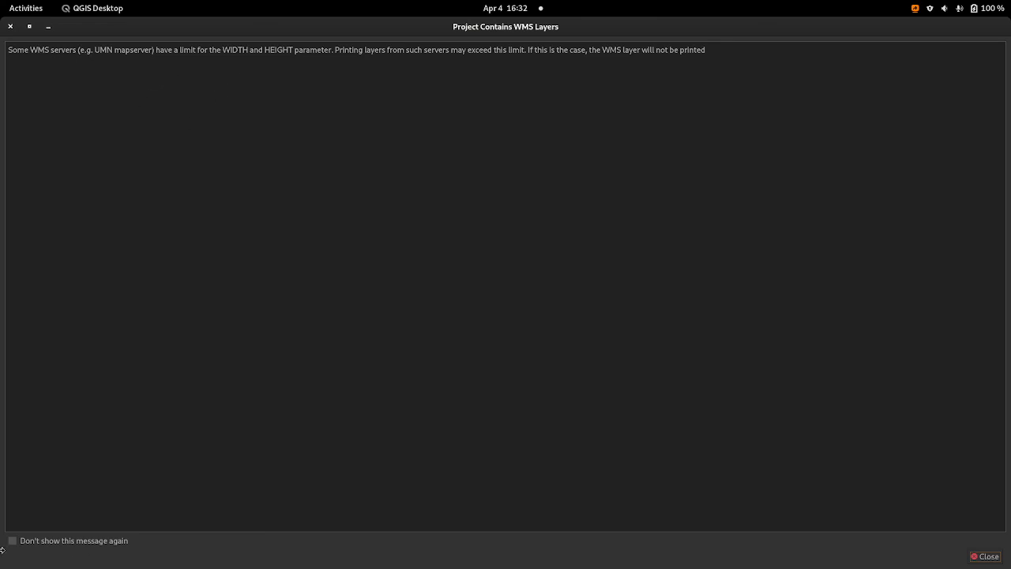
left_click(990, 557)
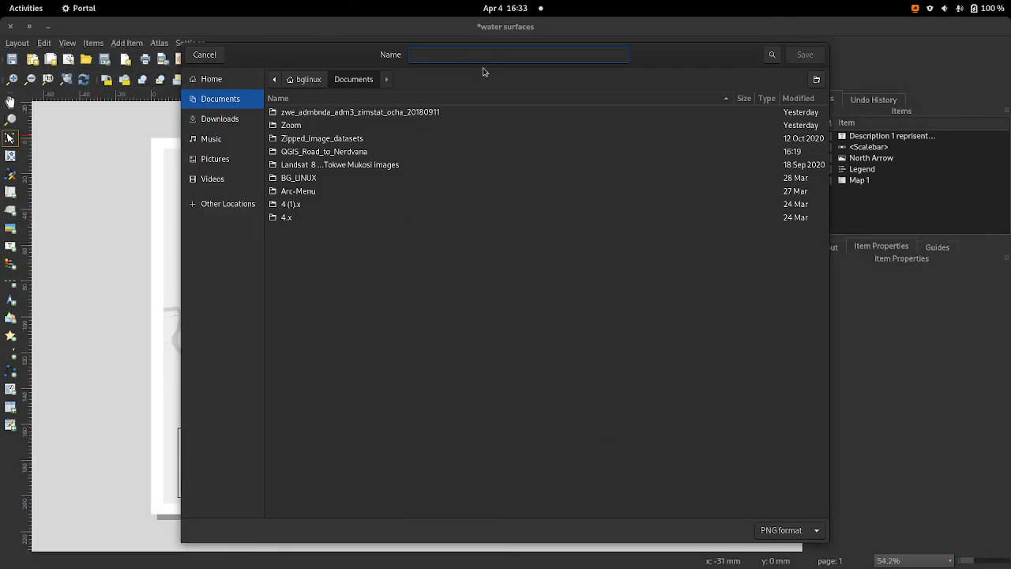
type("sur")
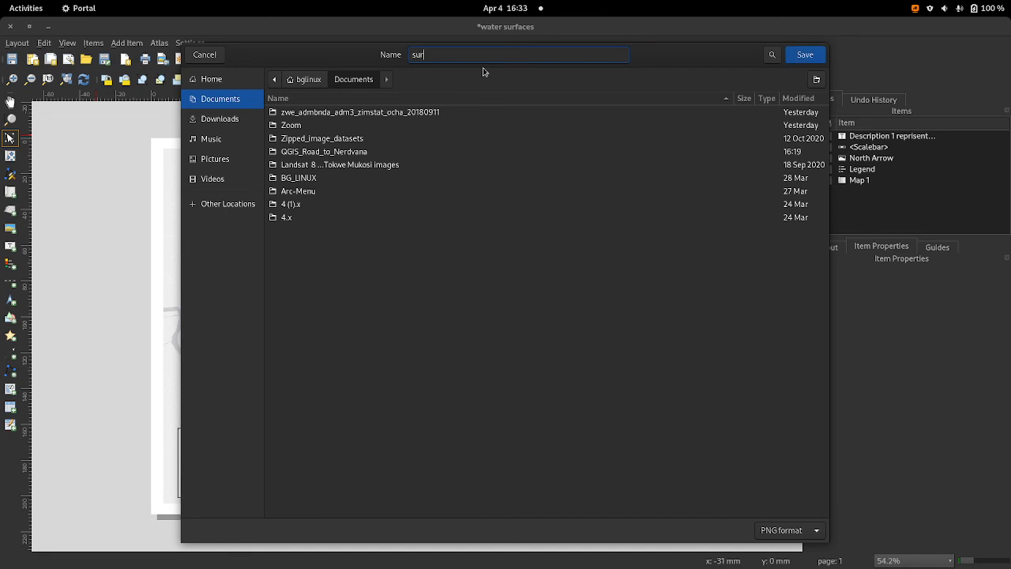
type("face water")
left_click(311, 154)
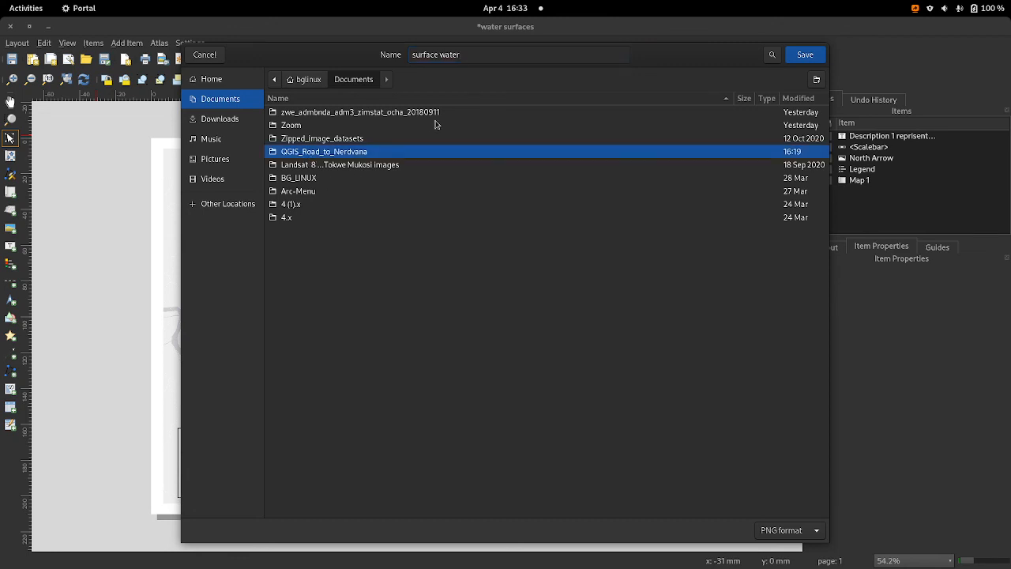
left_click(810, 57)
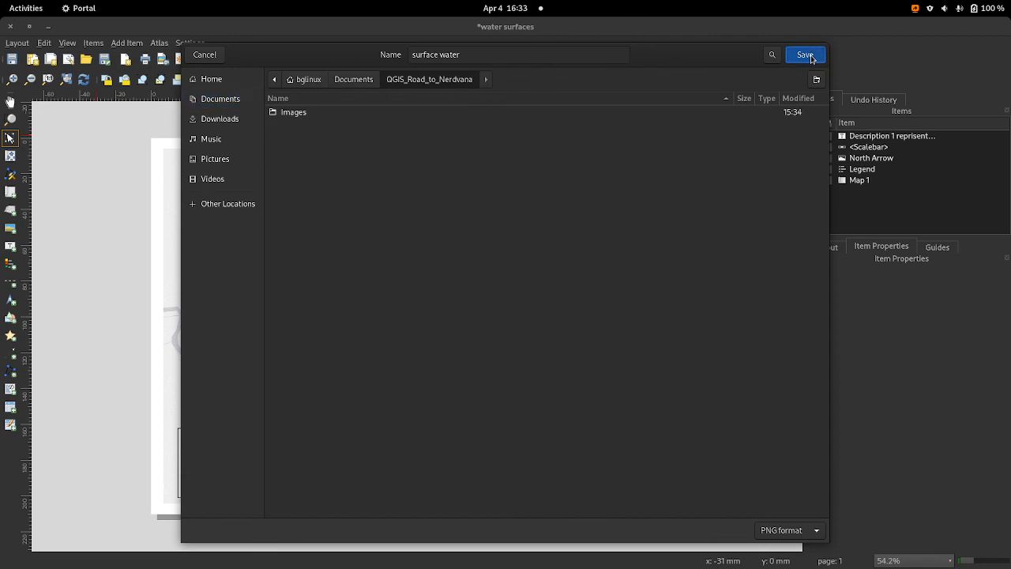
left_click(802, 58)
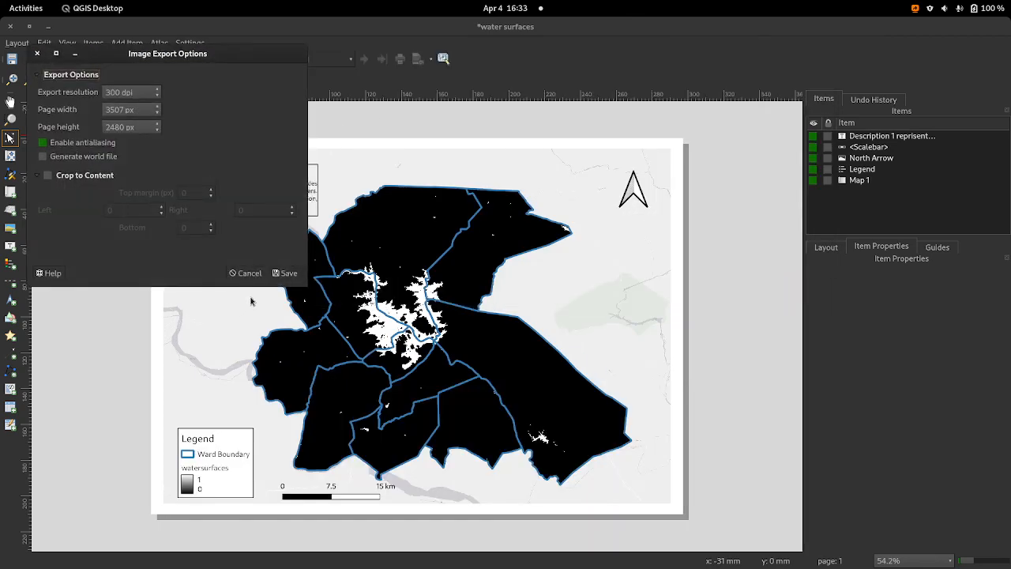
left_click(287, 275)
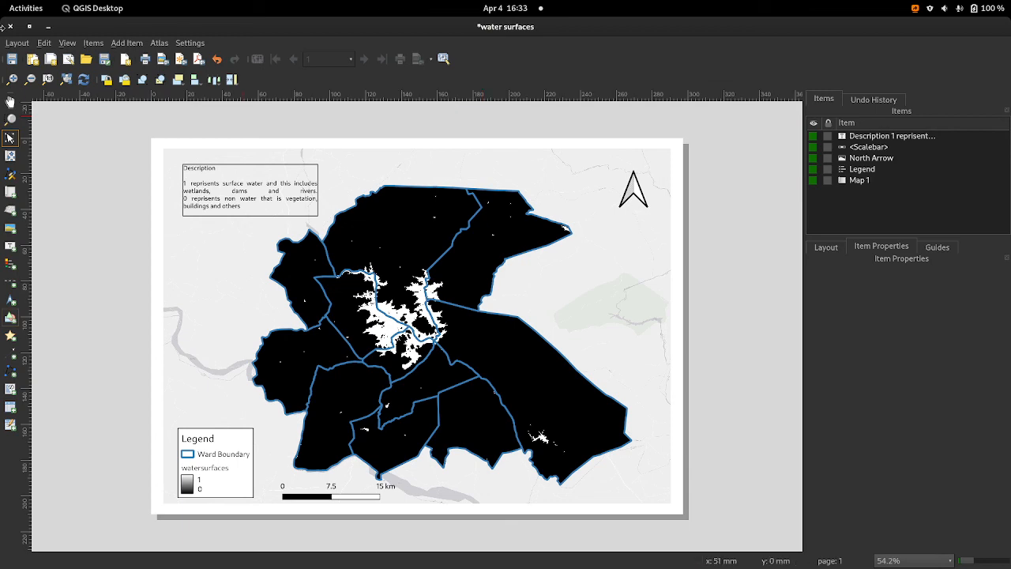
Step: Switch to Files and open surface water.png from the QGIS_Road_to_Nerdvana folder to check the exported map
left_click(45, 27)
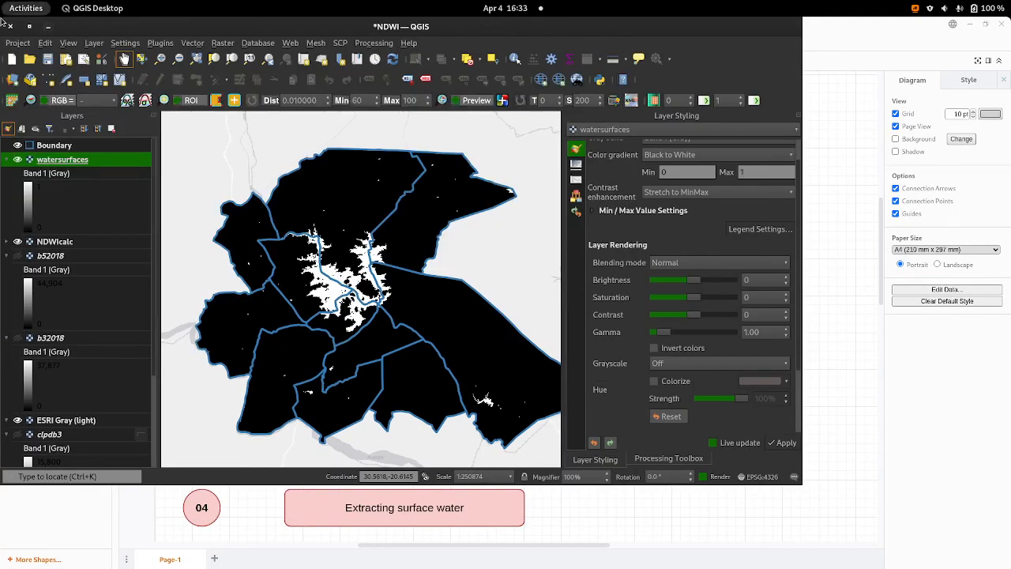
left_click(48, 26)
left_click(10, 8)
left_click(399, 553)
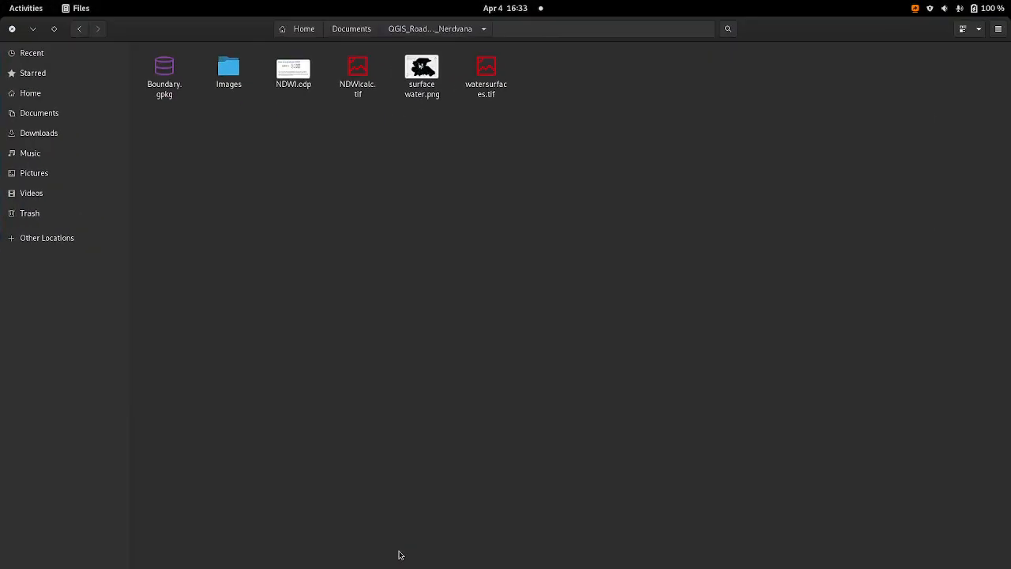
double_click(430, 70)
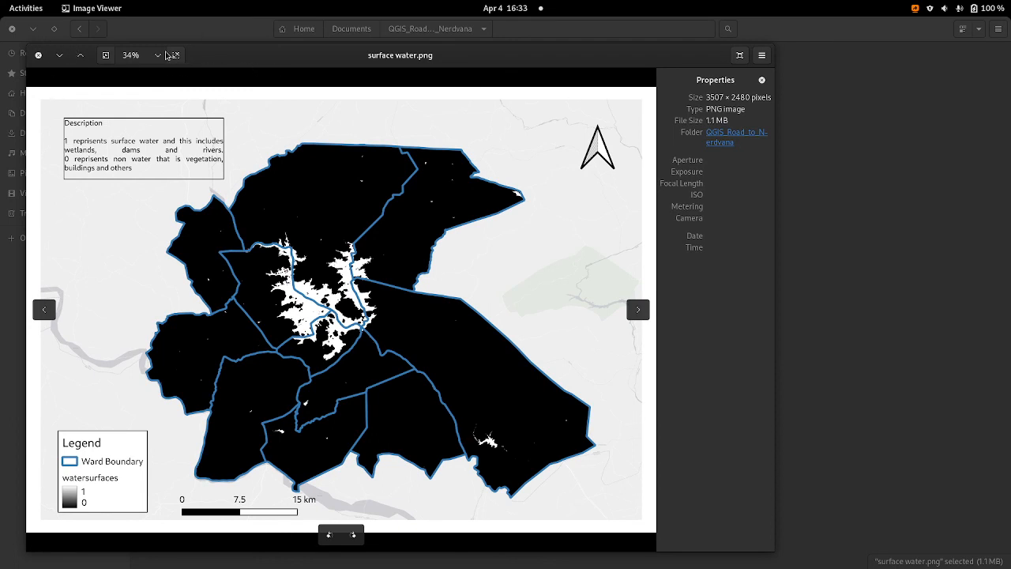
left_click(60, 55)
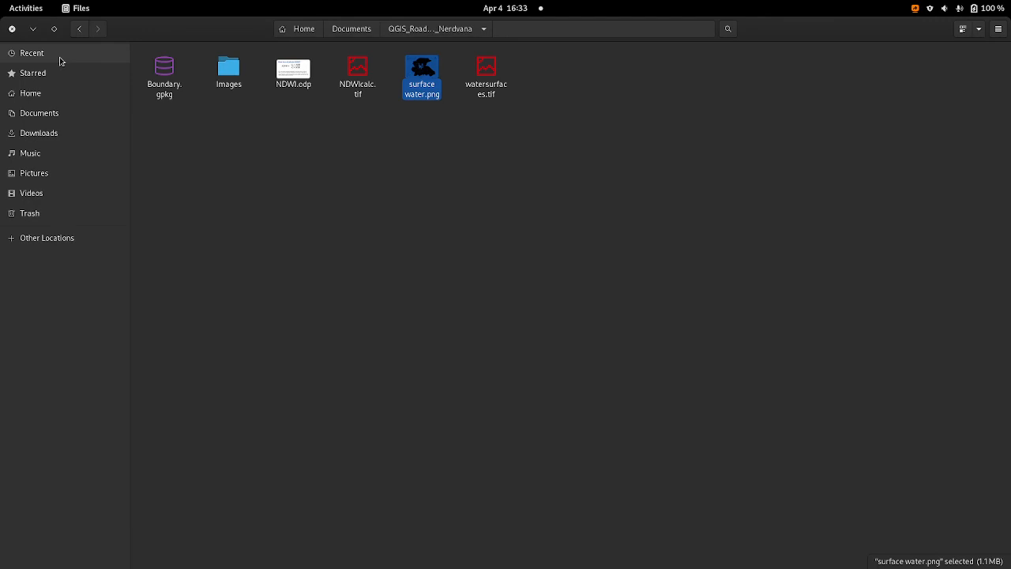
double_click(423, 76)
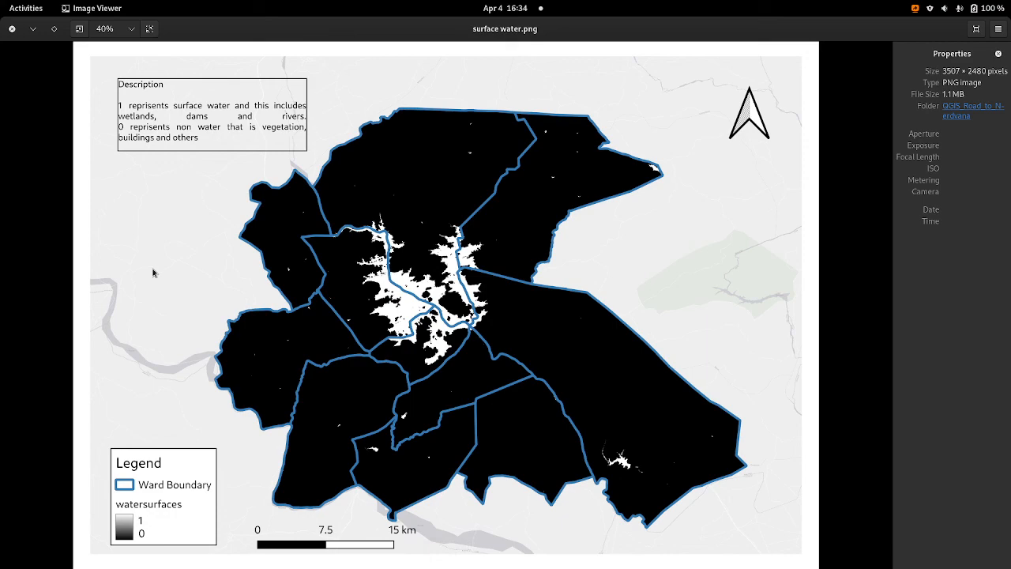
mouse_move(0, 0)
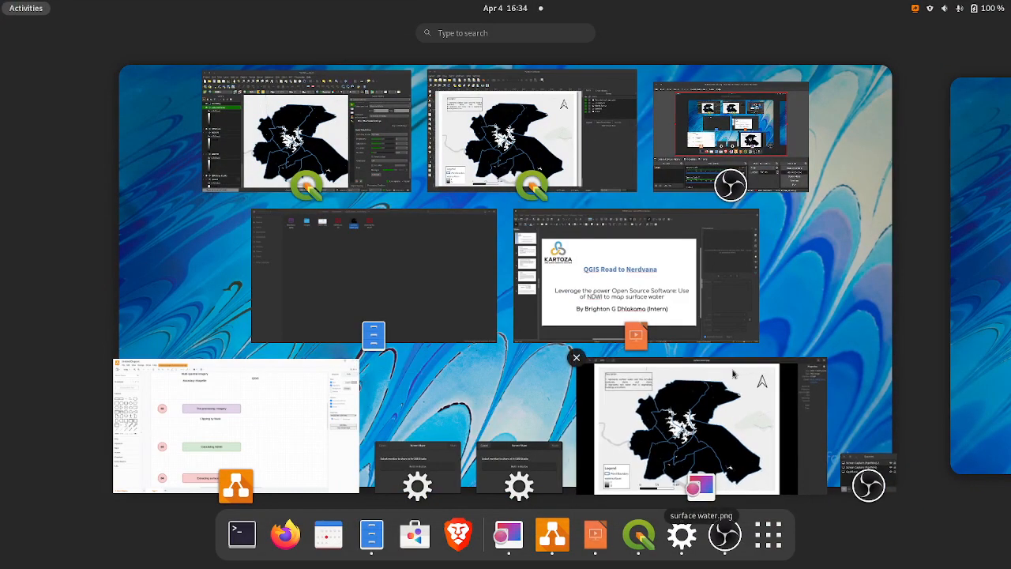
left_click(725, 535)
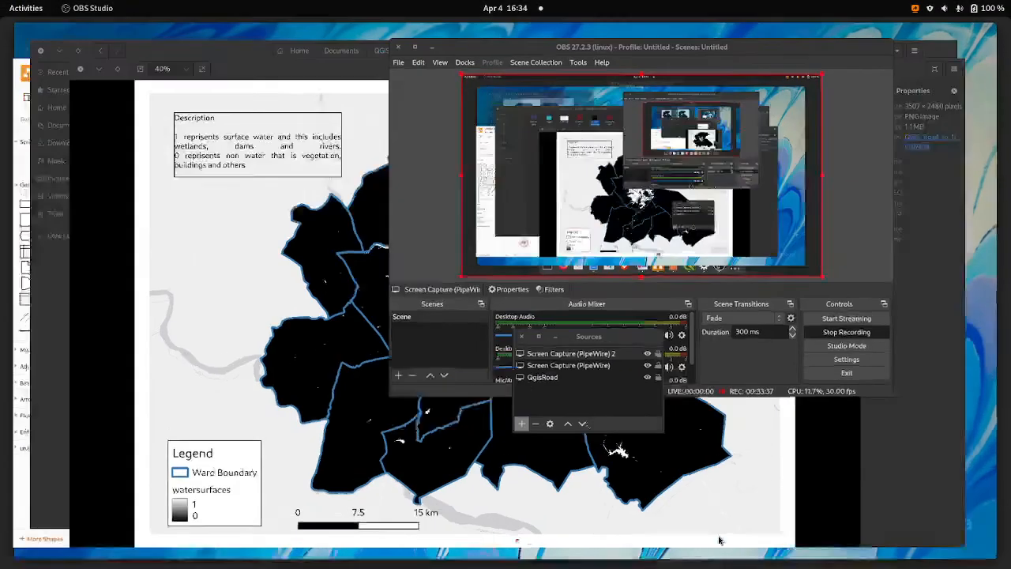